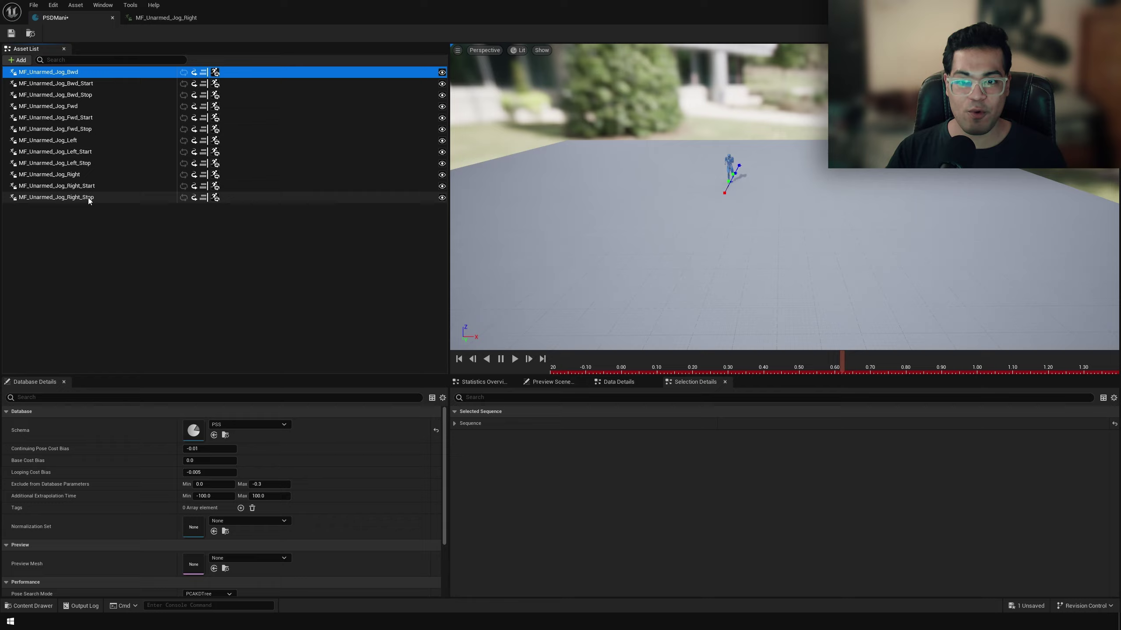
- Select every animation in the pose search database, from MF_Unarmed_Jog_Bwd to MF_Unarmed_Jog_Right_Stop, to preview them together
{"action": "left_click", "coordinate": [89, 197], "text": "shift"}
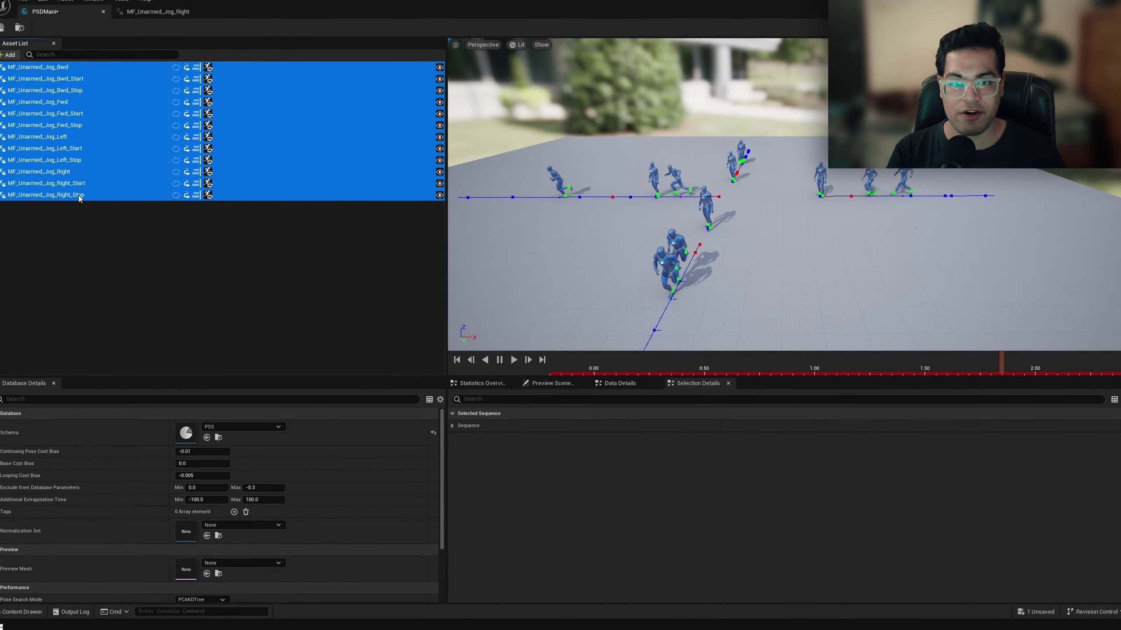
{"action": "left_click", "coordinate": [69, 67]}
{"action": "left_click", "coordinate": [74, 195], "text": "shift"}
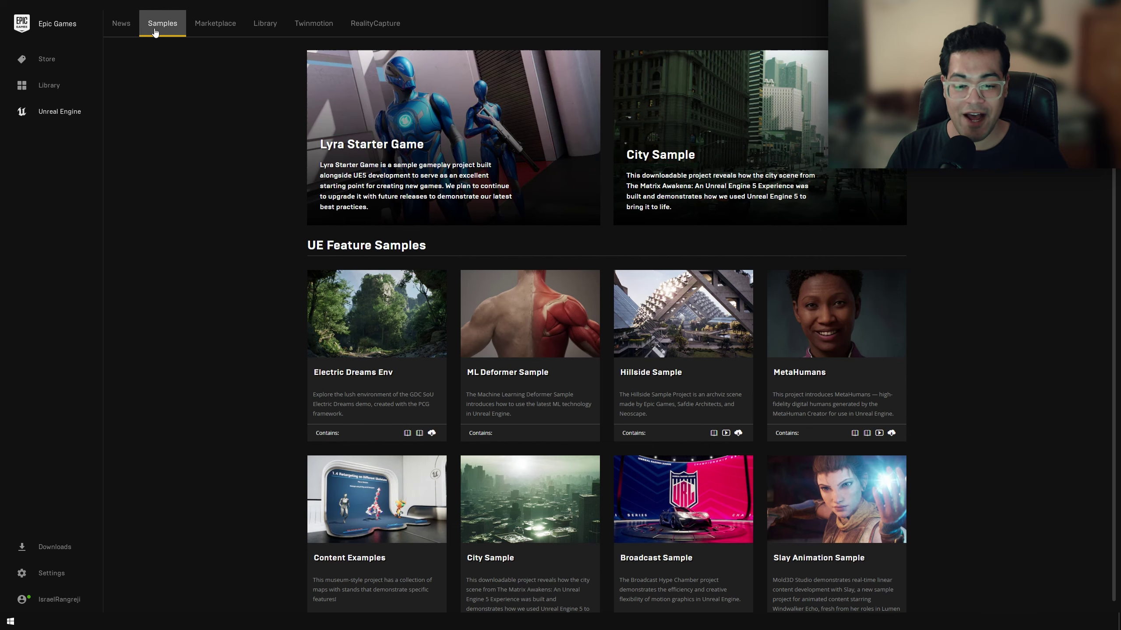
- Open the Lyra Starter Game sample from the Epic Games Launcher and filter its Unarmed locomotion folder to Animation Sequence assets
{"action": "left_click", "coordinate": [419, 115]}
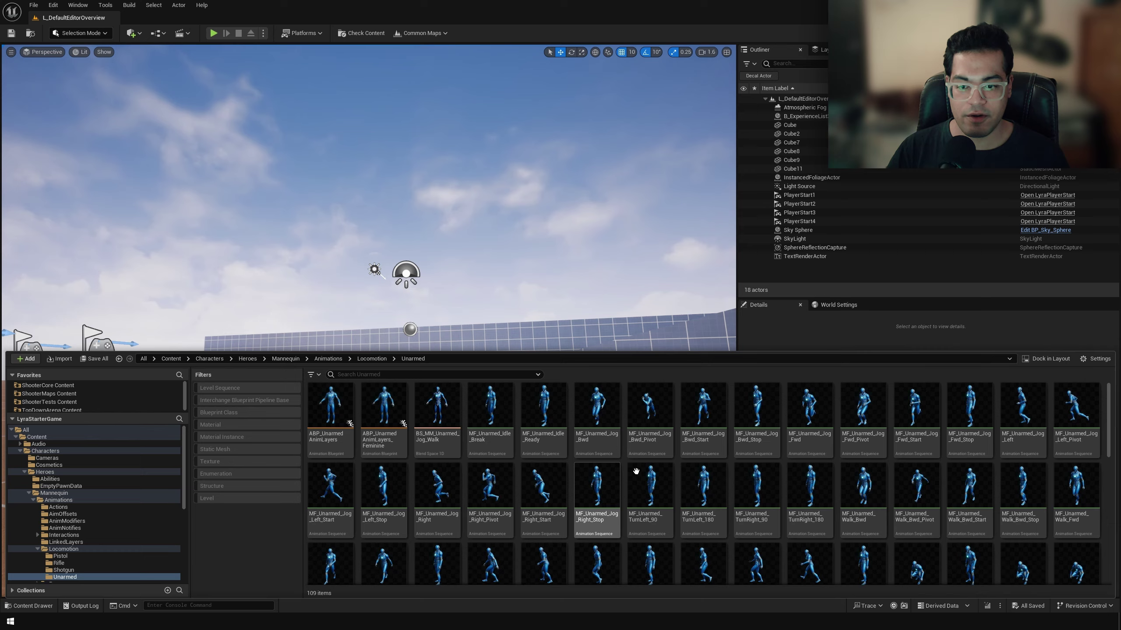
{"action": "scroll", "coordinate": [840, 475], "scroll_direction": "down", "scroll_amount": 3}
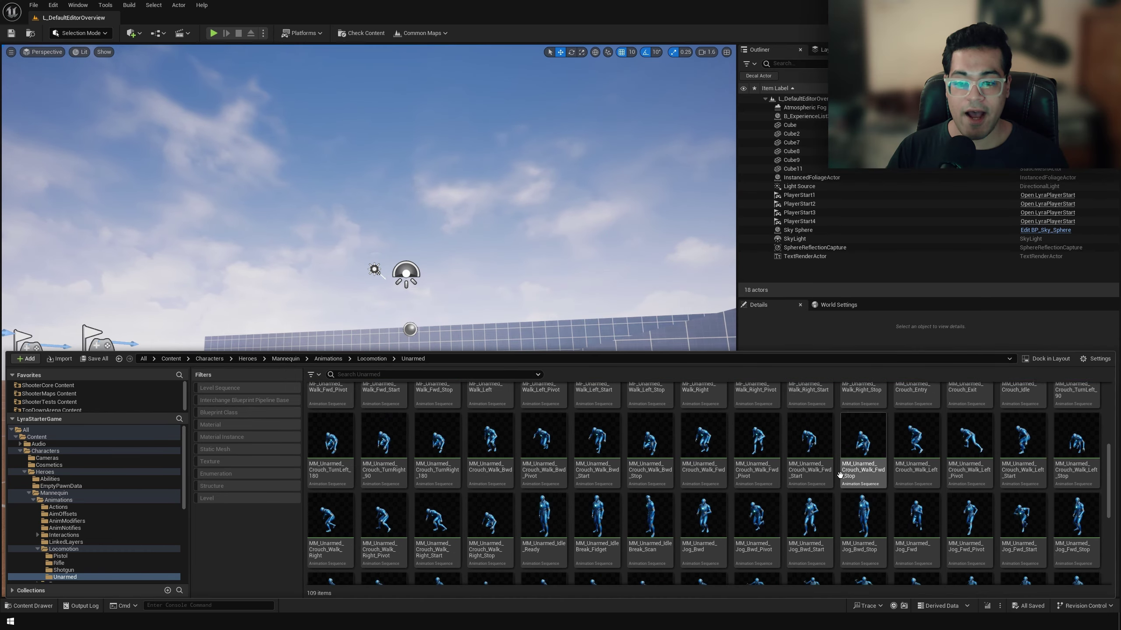
{"action": "left_click", "coordinate": [330, 411]}
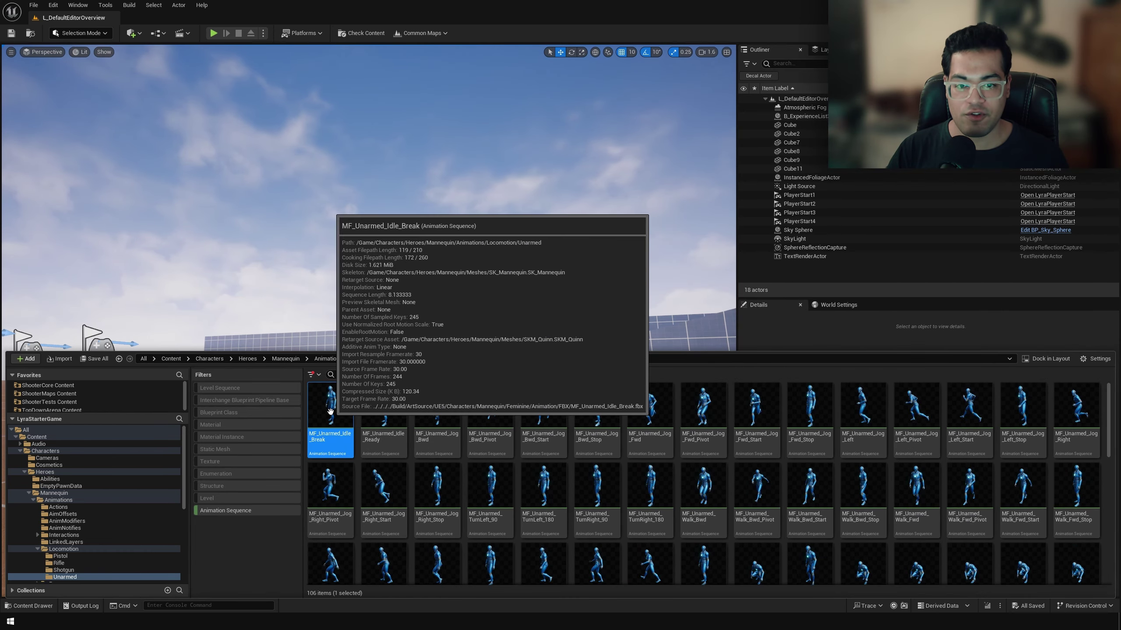
{"action": "scroll", "coordinate": [336, 418], "scroll_direction": "down", "scroll_amount": 10}
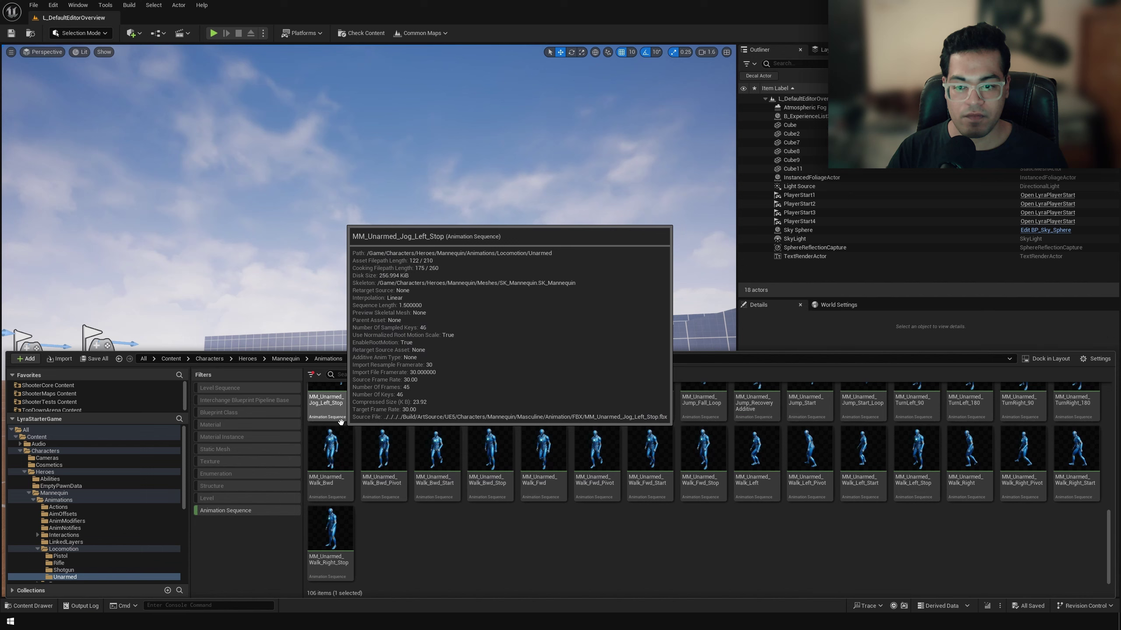
- Select all the animation sequences in the Unarmed folder and migrate them to another project
{"action": "left_click", "coordinate": [335, 533]}
{"action": "key", "text": "ctrl+a"}
{"action": "right_click", "coordinate": [335, 534]}
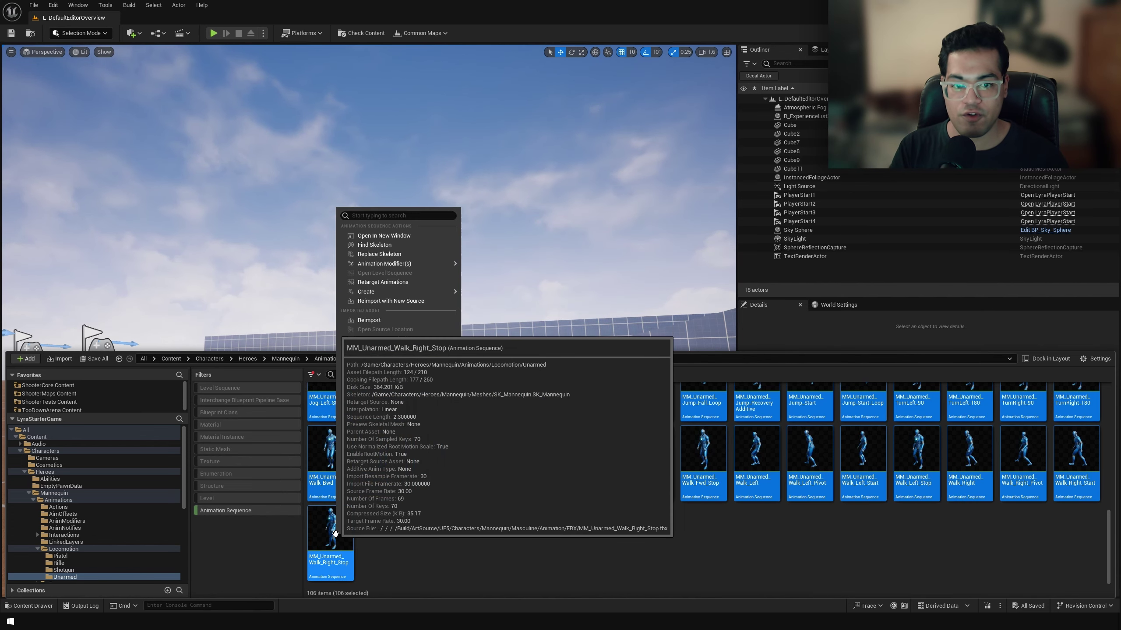
{"action": "mouse_move", "coordinate": [378, 405]}
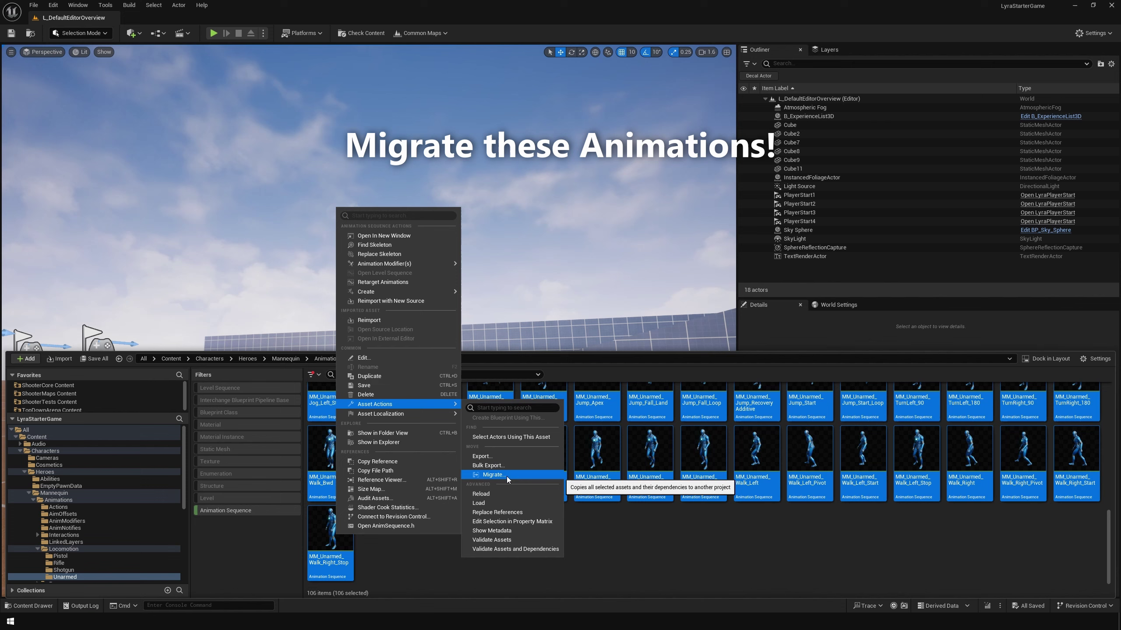
{"action": "left_click", "coordinate": [493, 475]}
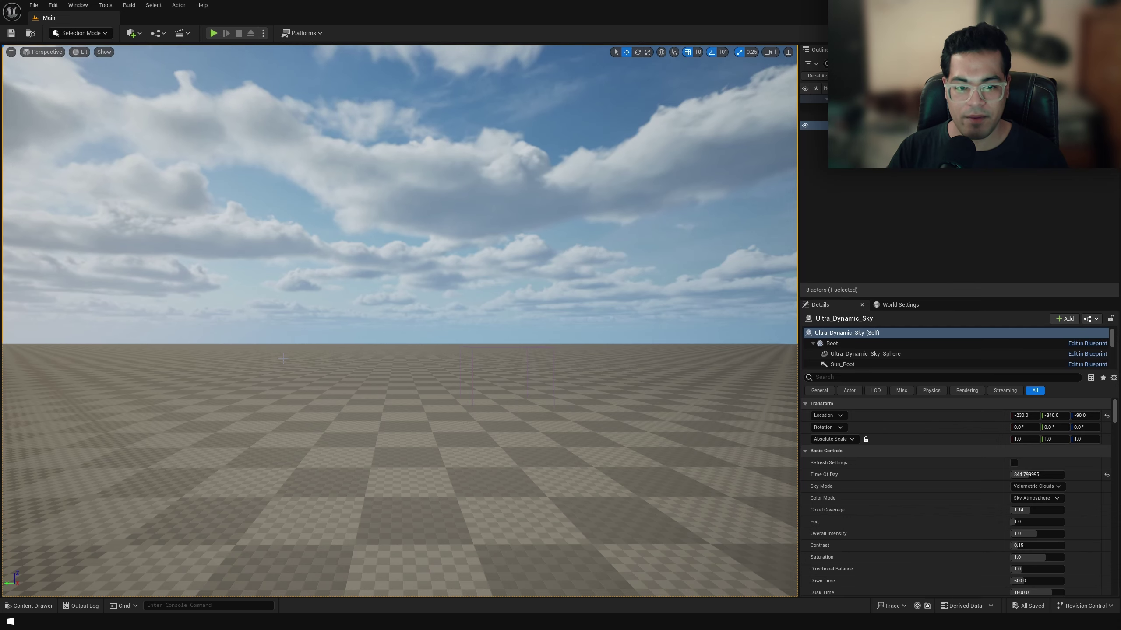
- Switch to the MotionMatching project and look through the migrated animations in its Unarmed folder
{"action": "left_click", "coordinate": [32, 606]}
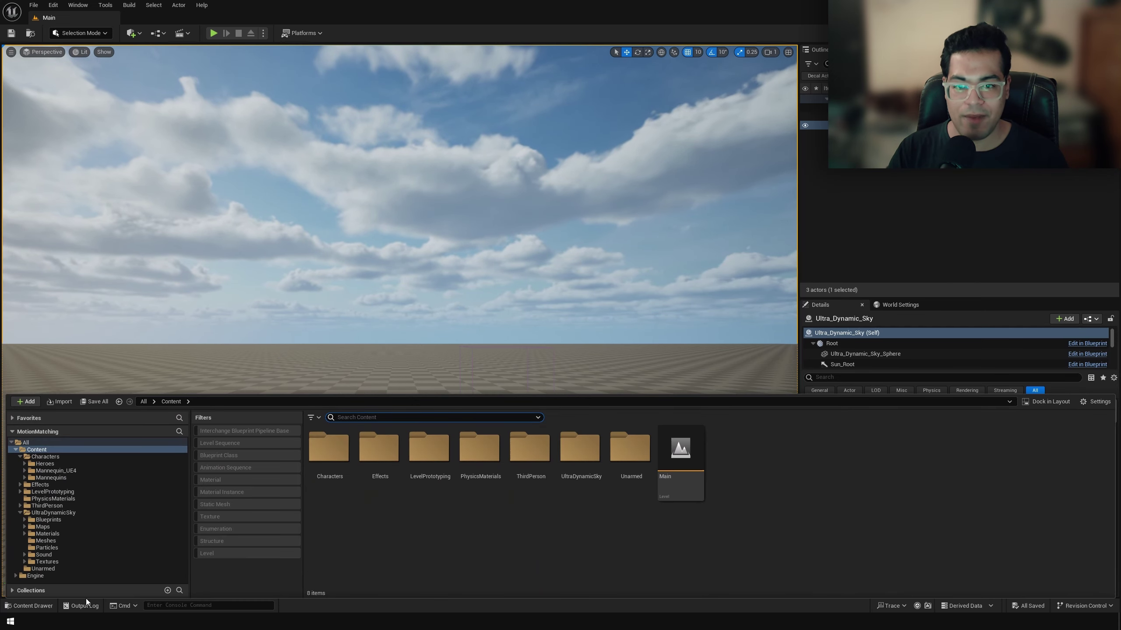
{"action": "double_click", "coordinate": [630, 448]}
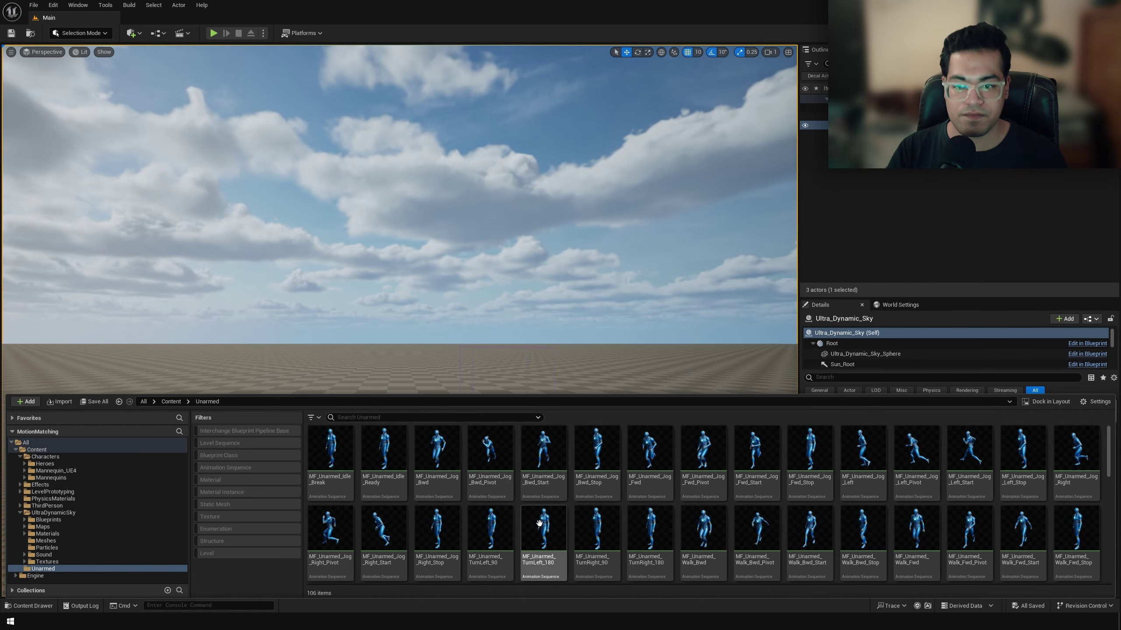
{"action": "scroll", "coordinate": [543, 524], "scroll_direction": "down", "scroll_amount": 2}
{"action": "scroll", "coordinate": [543, 524], "scroll_direction": "down", "scroll_amount": 2}
{"action": "scroll", "coordinate": [543, 524], "scroll_direction": "up", "scroll_amount": 2}
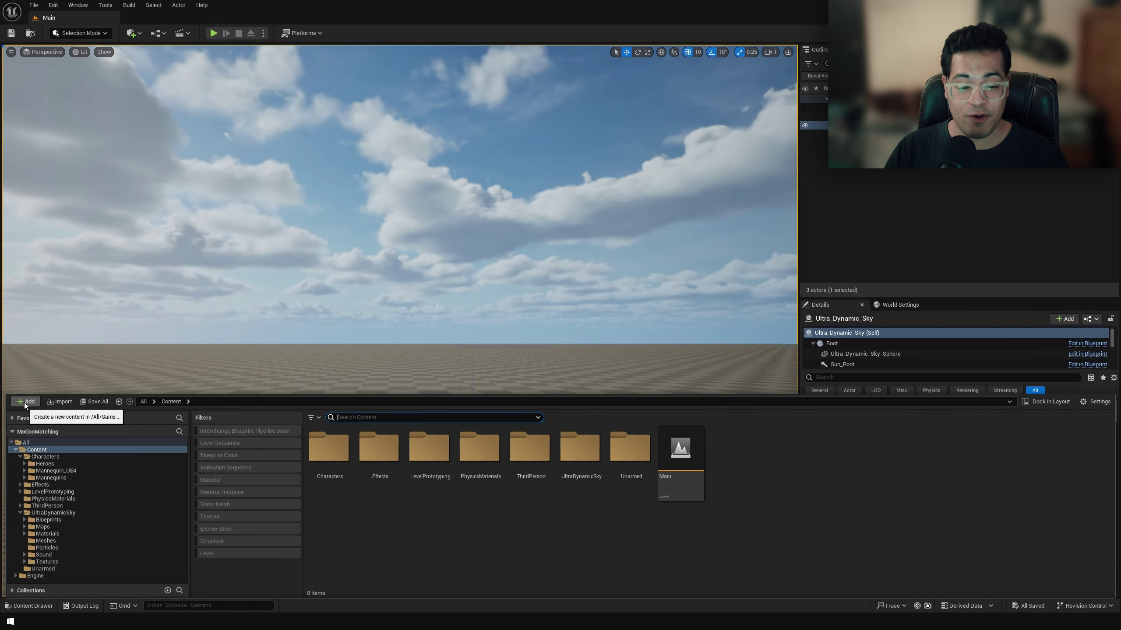
- Add the Third Person Blueprint template to the project as a feature pack
{"action": "left_click", "coordinate": [24, 402]}
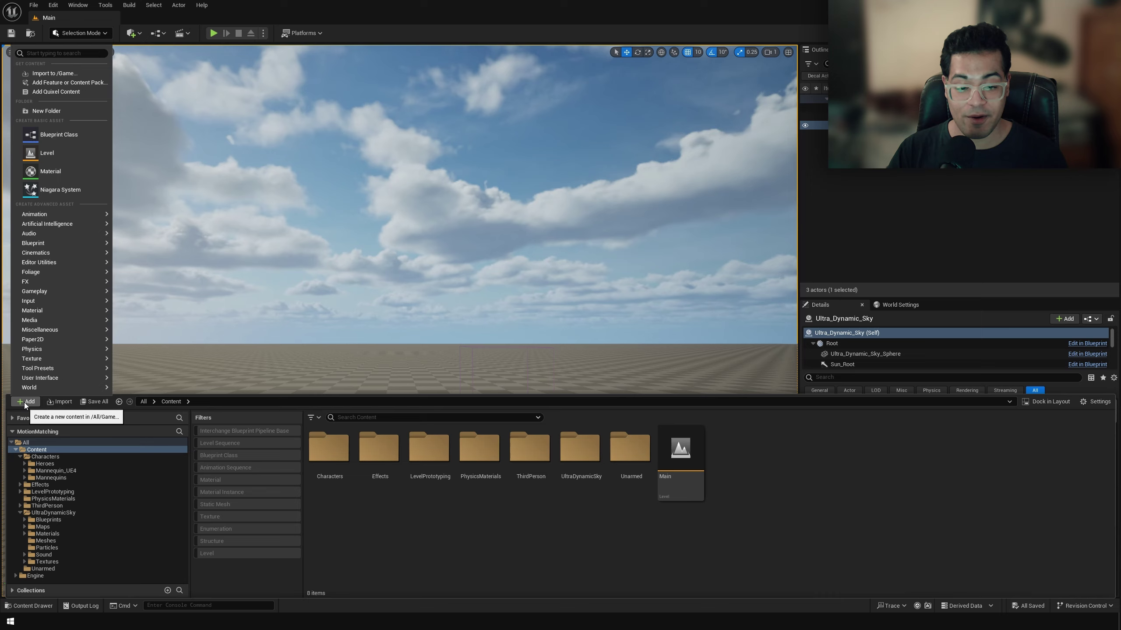
{"action": "left_click", "coordinate": [52, 83]}
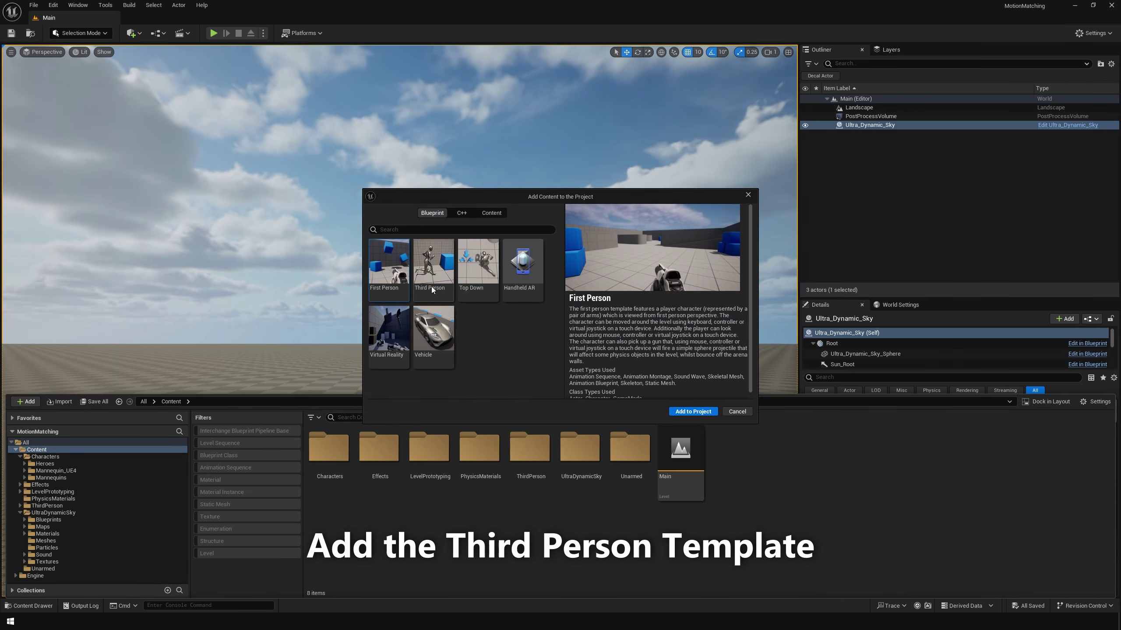
{"action": "left_click", "coordinate": [434, 269]}
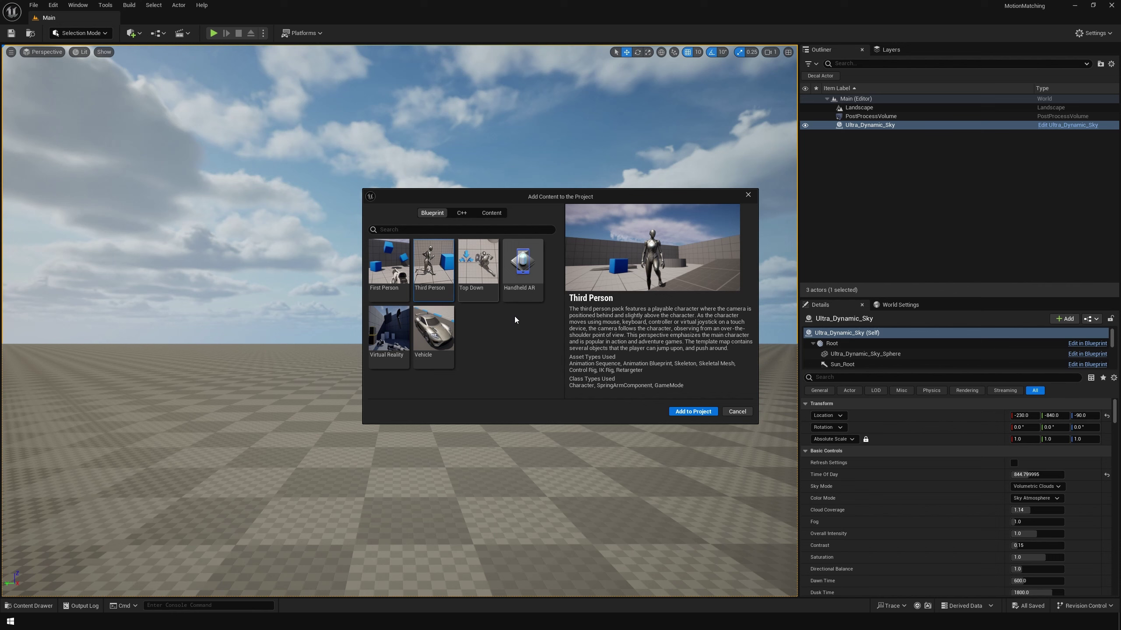
{"action": "left_click", "coordinate": [693, 411]}
- Set the level's GameMode Override to BP_ThirdPersonGameMode in the World Settings
{"action": "left_click", "coordinate": [895, 305]}
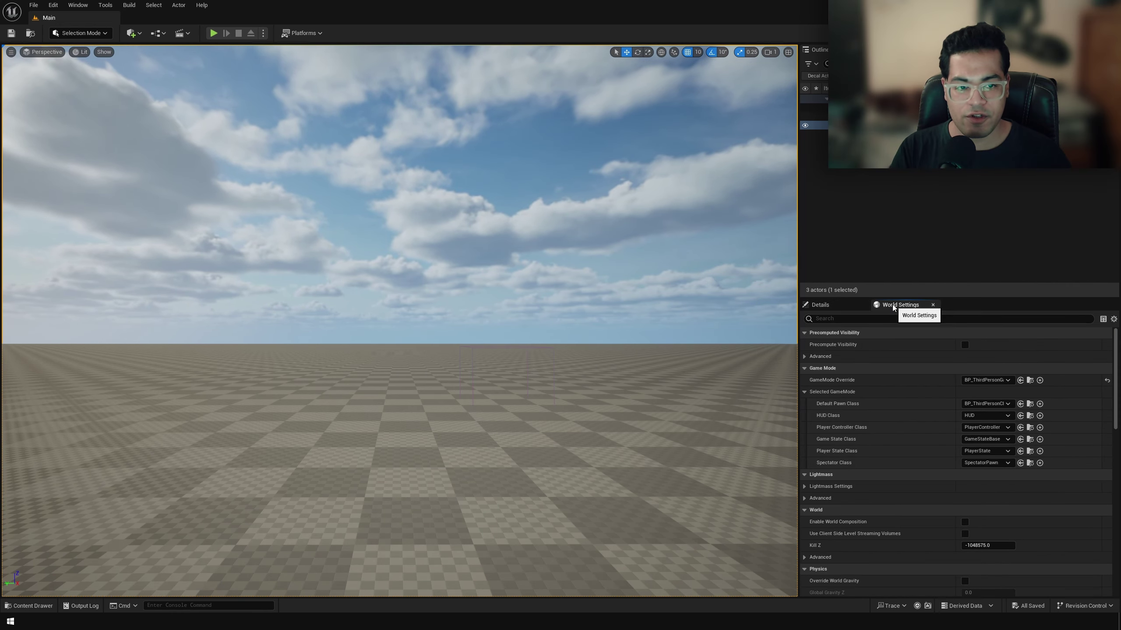
{"action": "left_click", "coordinate": [1000, 384]}
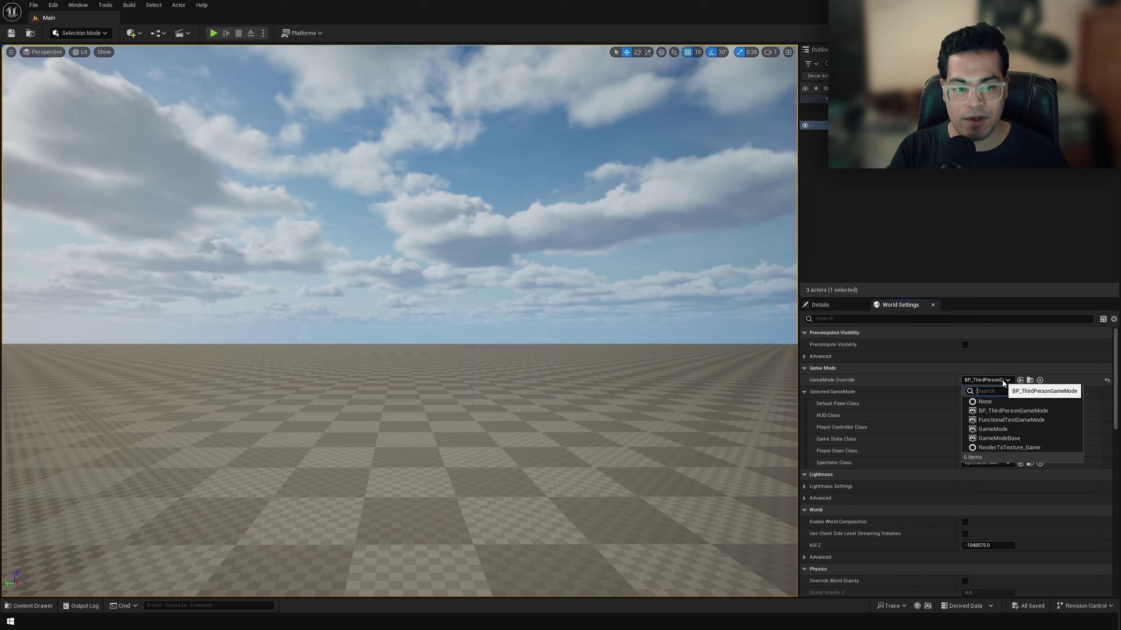
{"action": "left_click", "coordinate": [999, 415]}
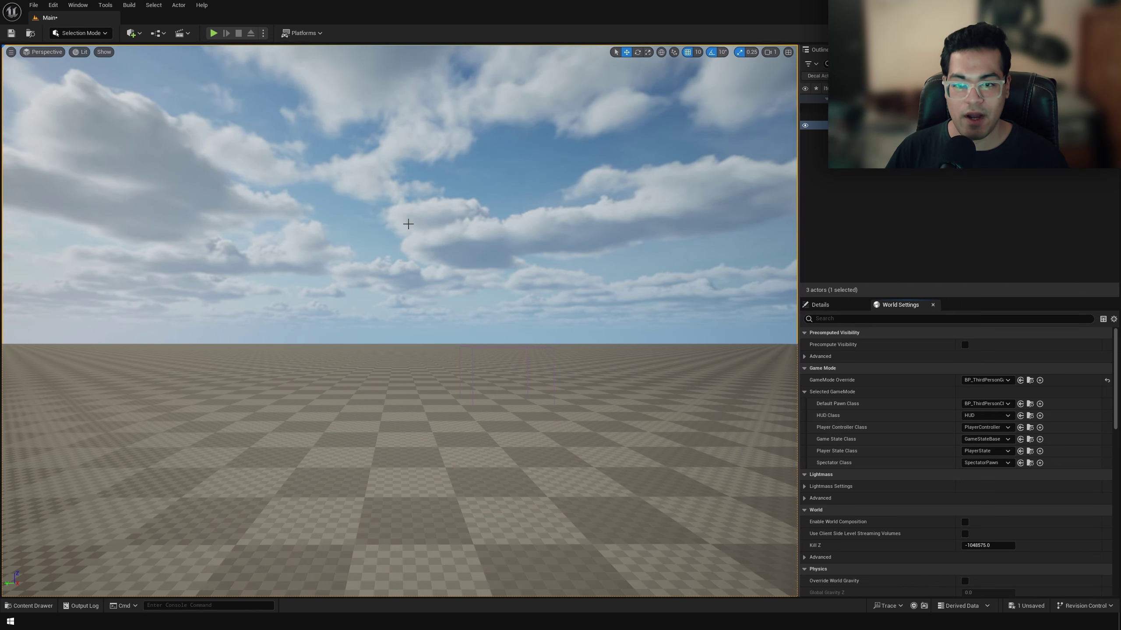
- Look up the Motion Trajectory and Pose Search plugins to check whether they are enabled
{"action": "left_click", "coordinate": [53, 5]}
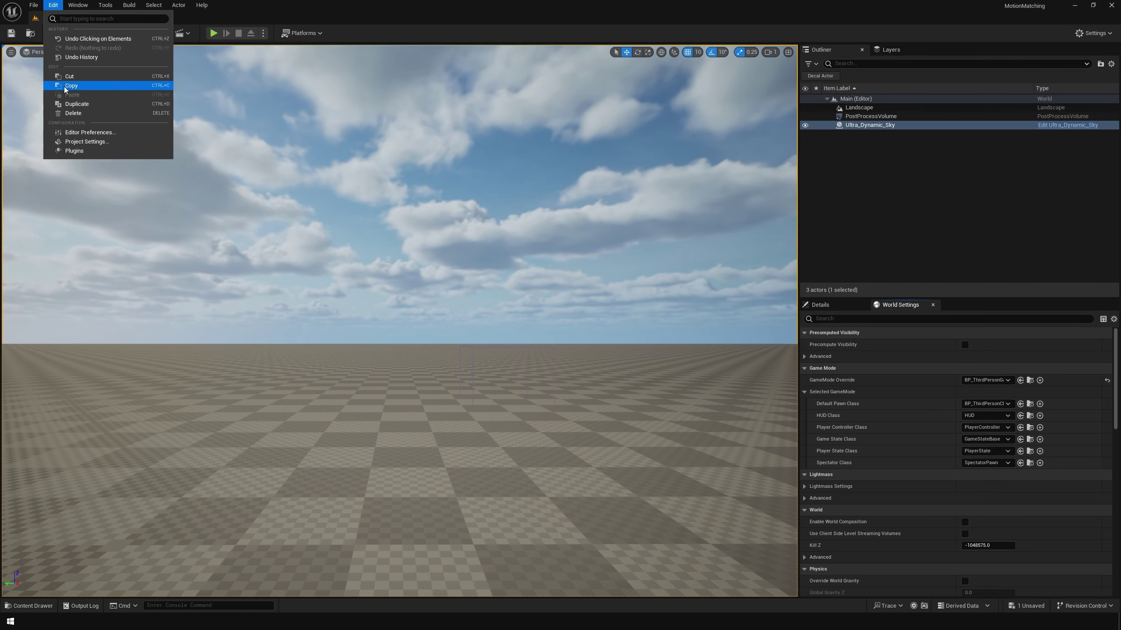
{"action": "left_click", "coordinate": [74, 150]}
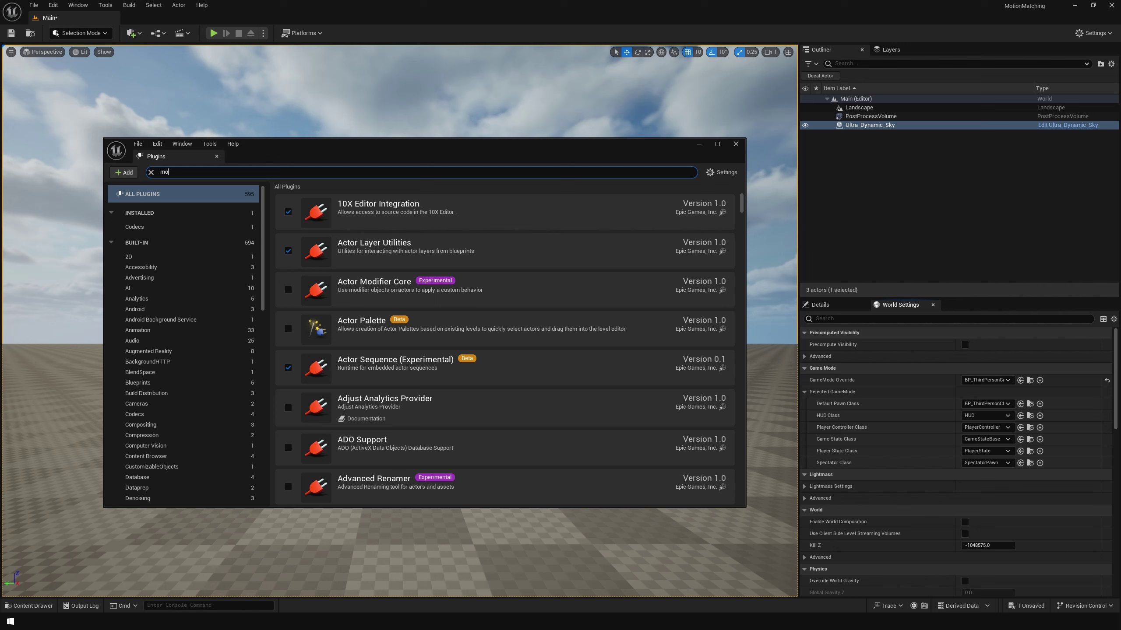
{"action": "type", "text": "motion"}
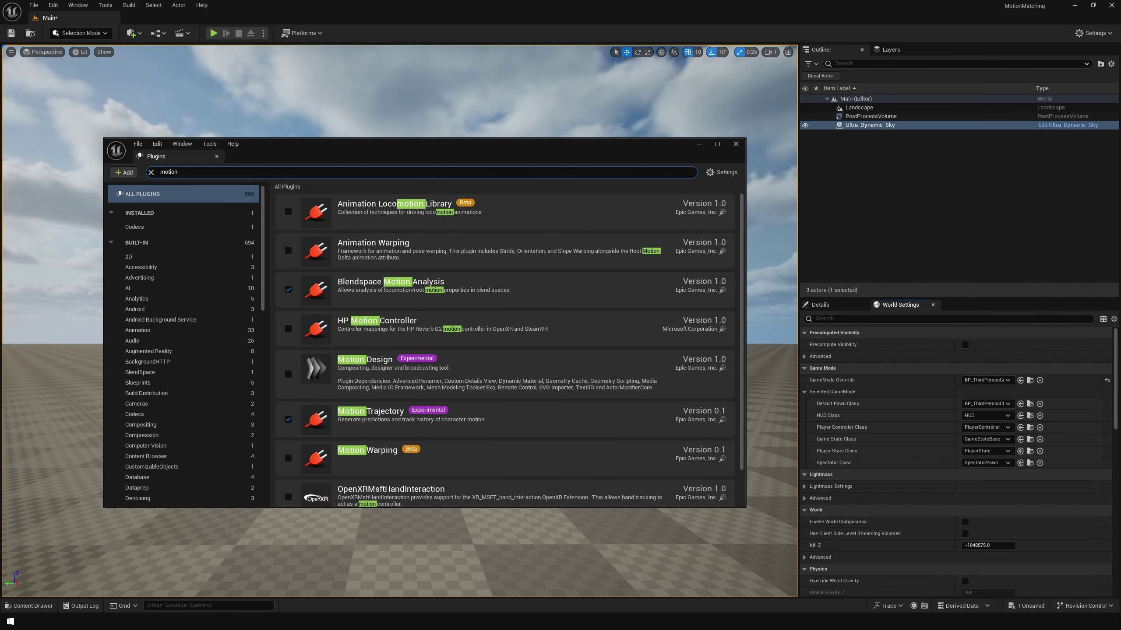
{"action": "type", "text": " tra"}
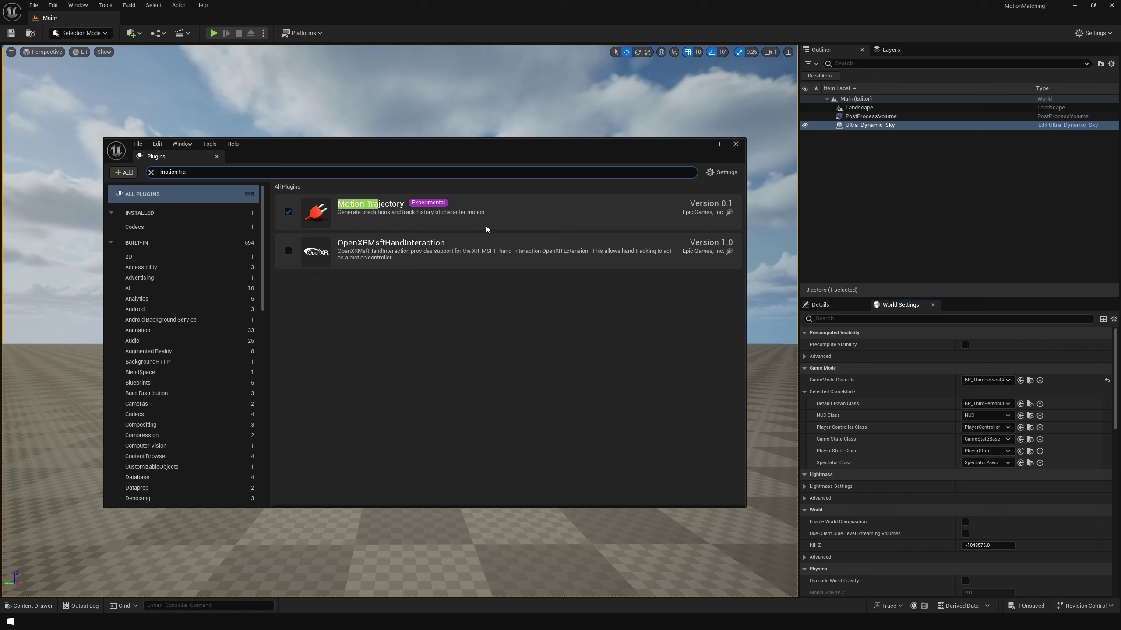
{"action": "key", "text": "ctrl+a"}
{"action": "type", "text": "pos"}
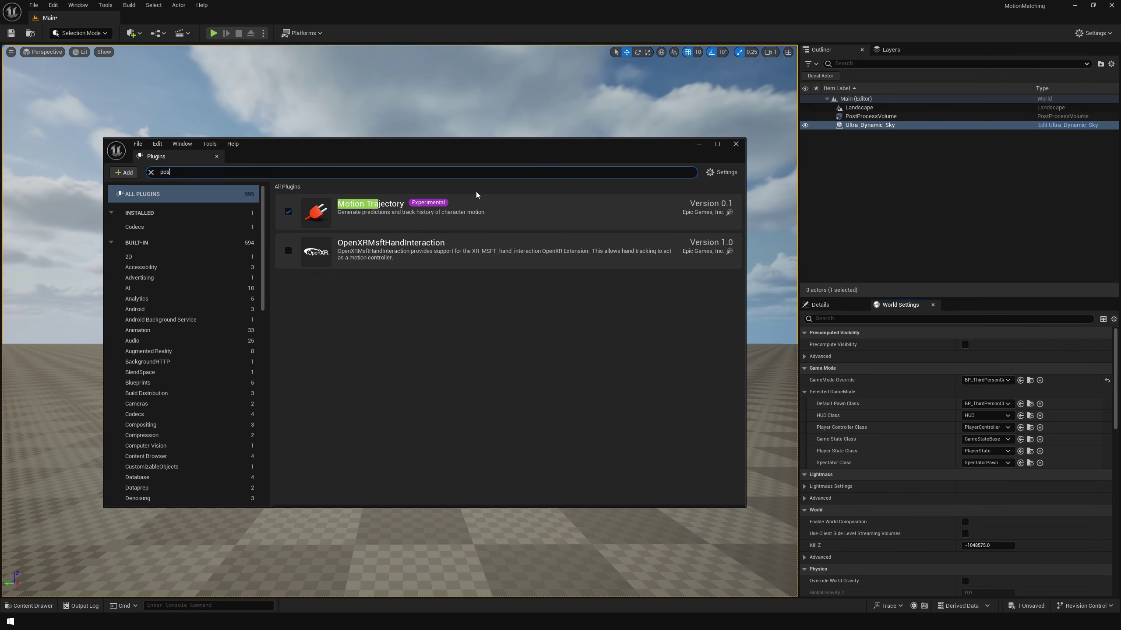
{"action": "type", "text": "e search"}
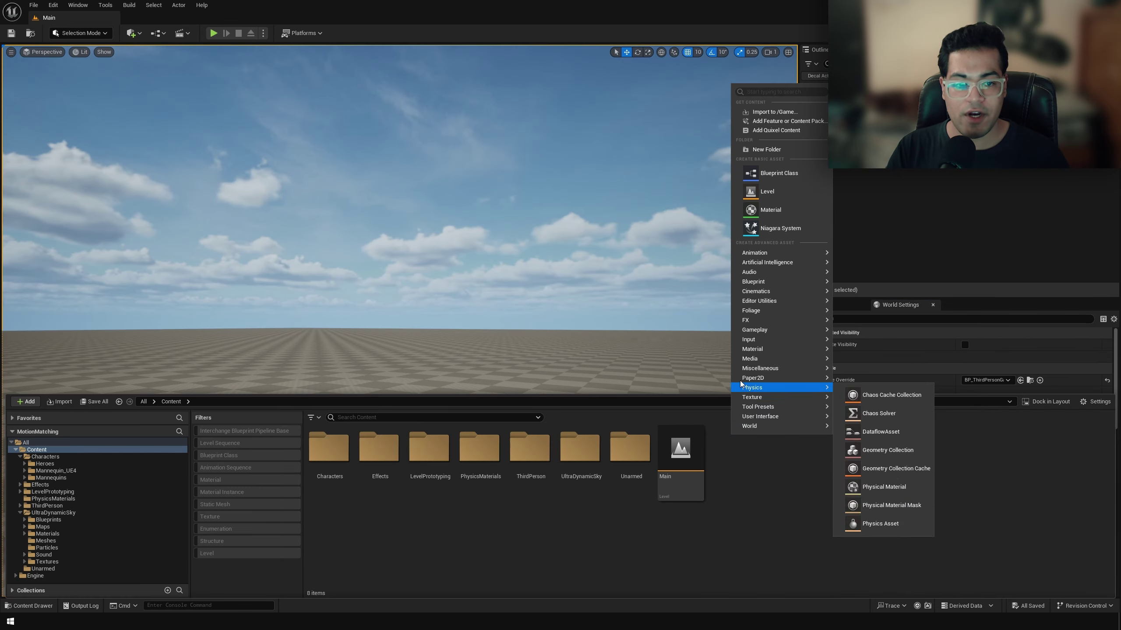
- Create a Pose Search Schema in the Content folder using the Heroes SK_Mannequin skeleton and name it PSS
{"action": "mouse_move", "coordinate": [748, 316]}
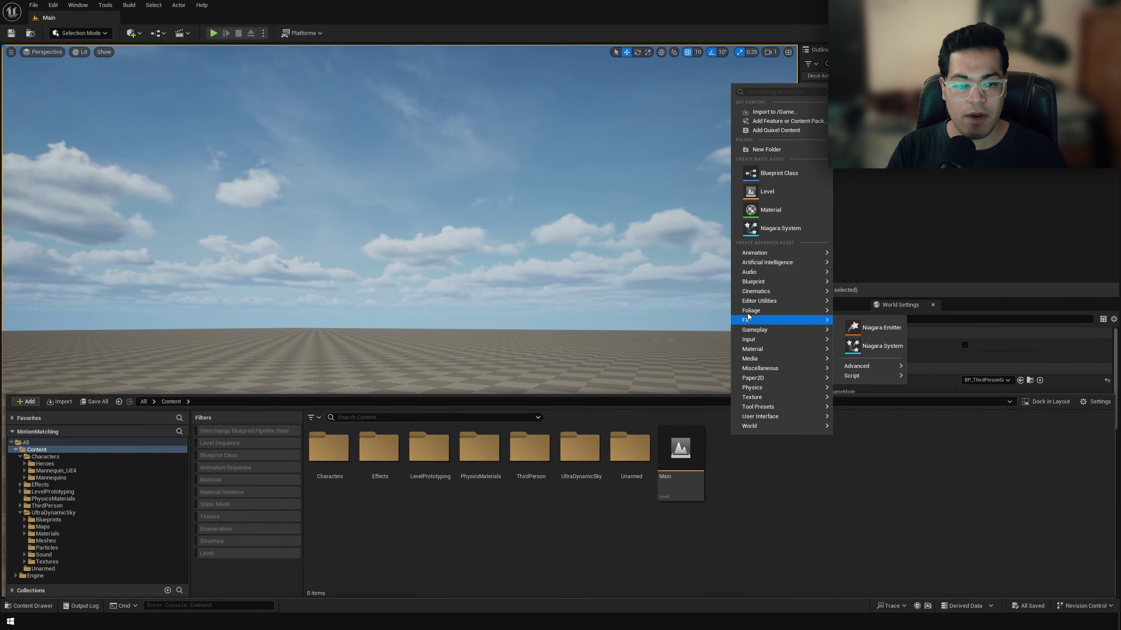
{"action": "mouse_move", "coordinate": [745, 256]}
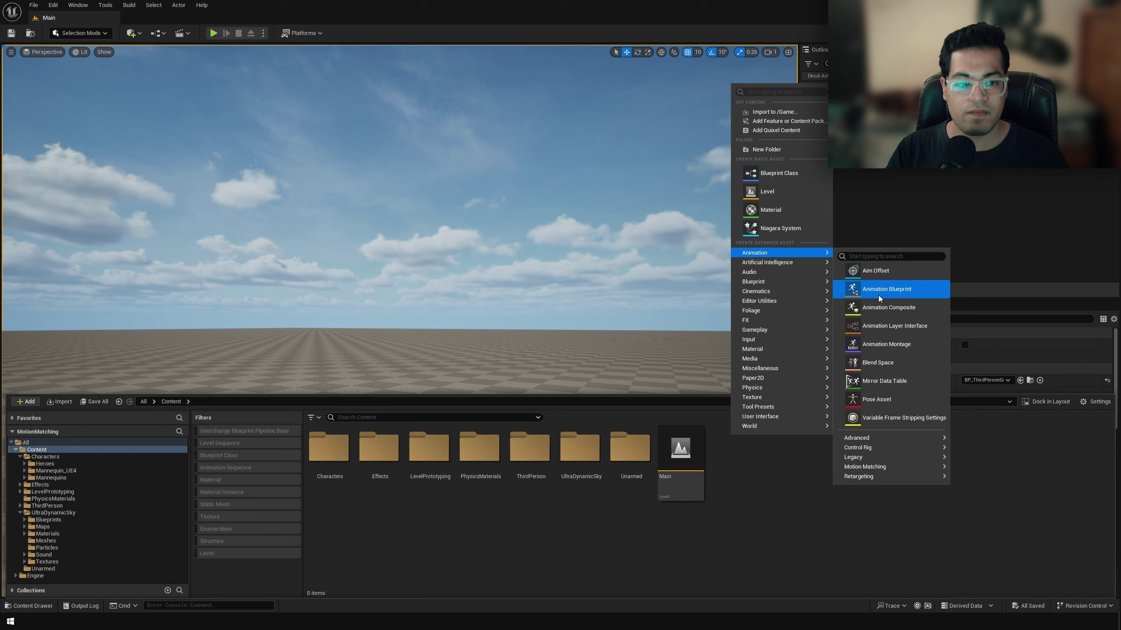
{"action": "mouse_move", "coordinate": [893, 467]}
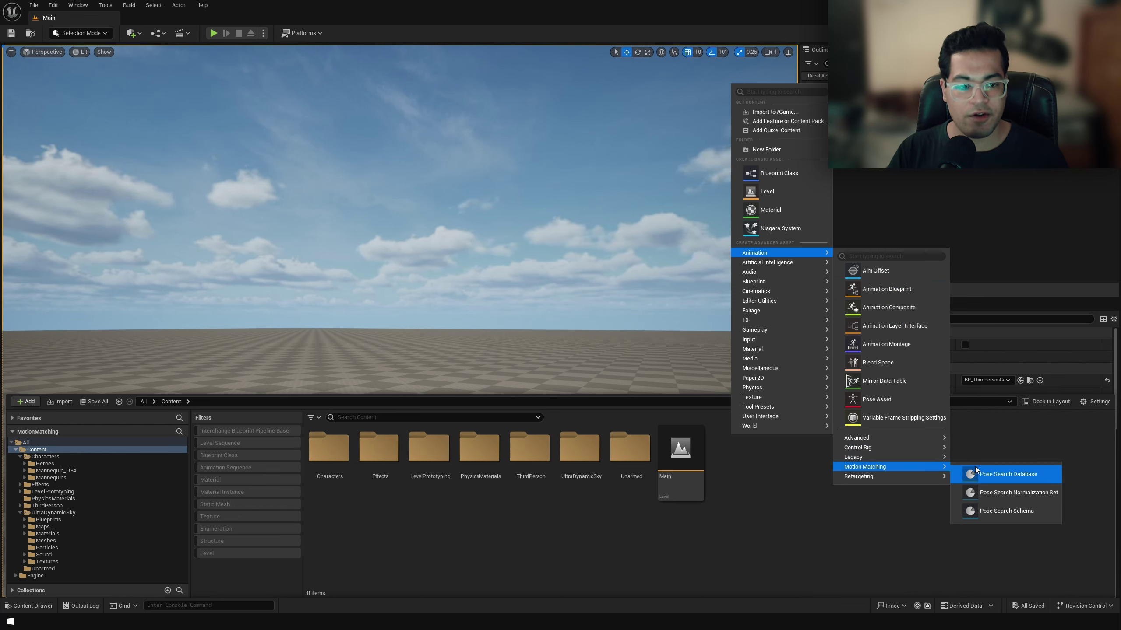
{"action": "left_click", "coordinate": [995, 512]}
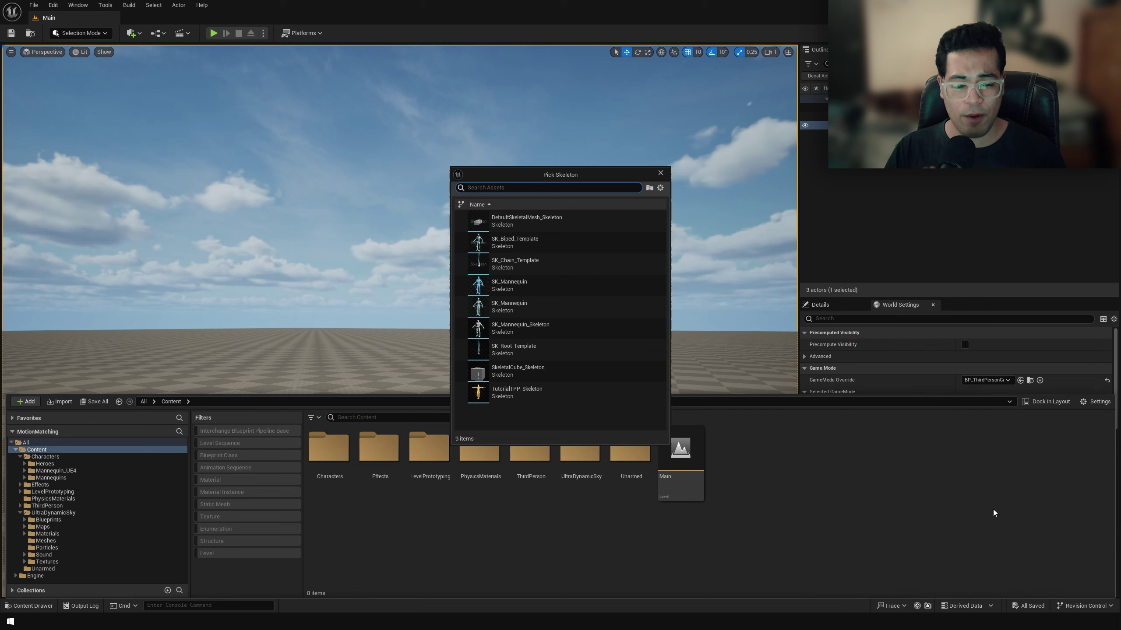
{"action": "left_click", "coordinate": [619, 287]}
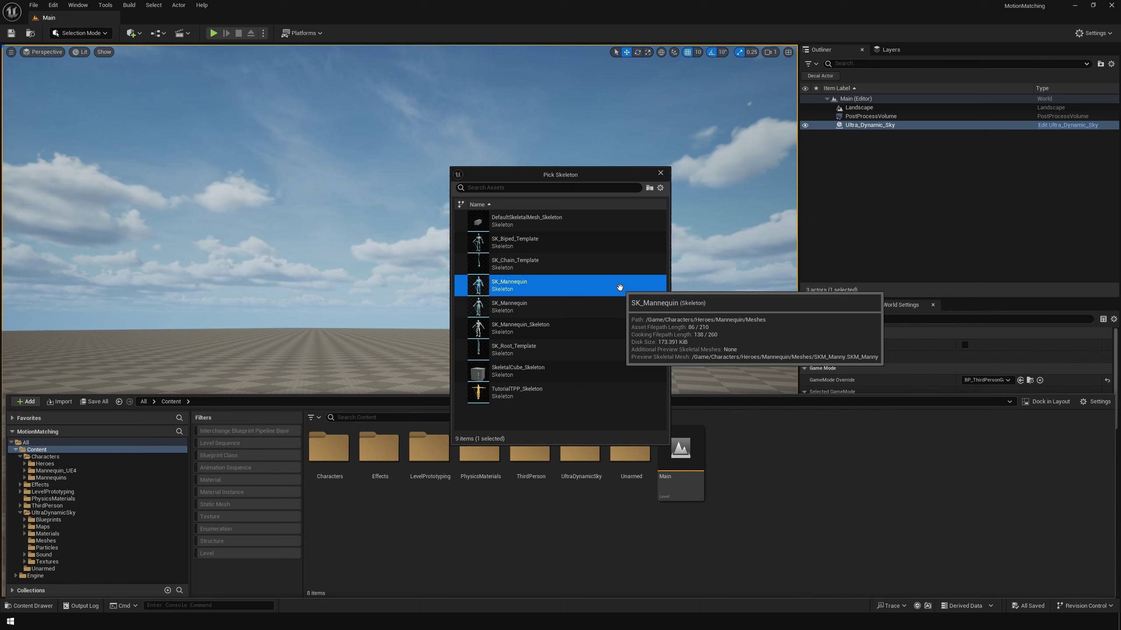
{"action": "double_click", "coordinate": [620, 287]}
{"action": "type", "text": "PSS"}
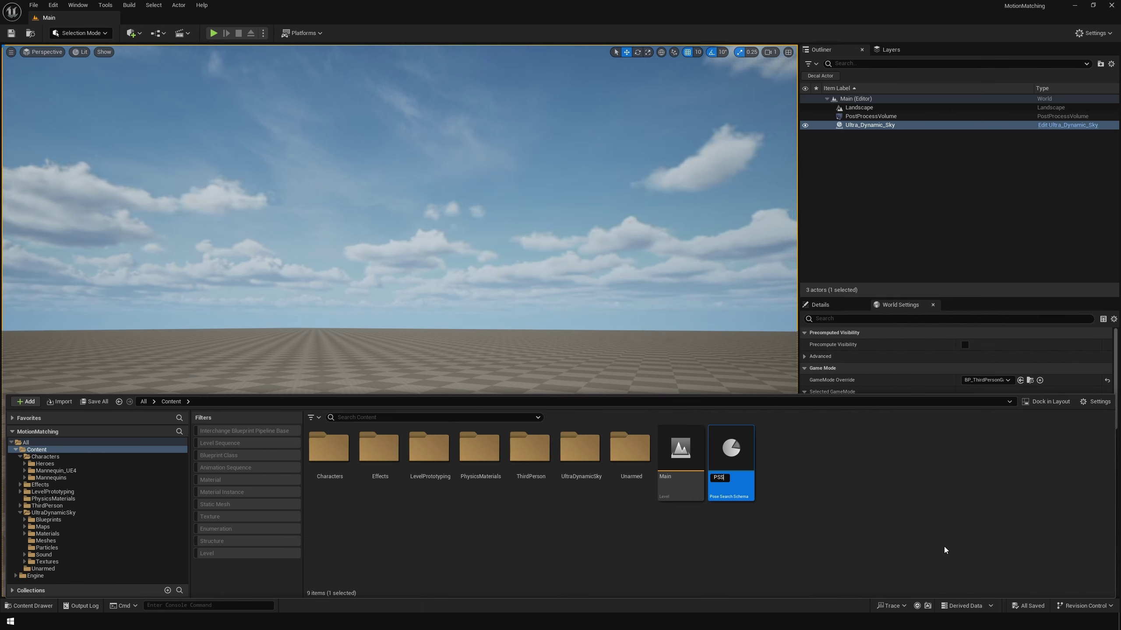
{"action": "key", "text": "Return"}
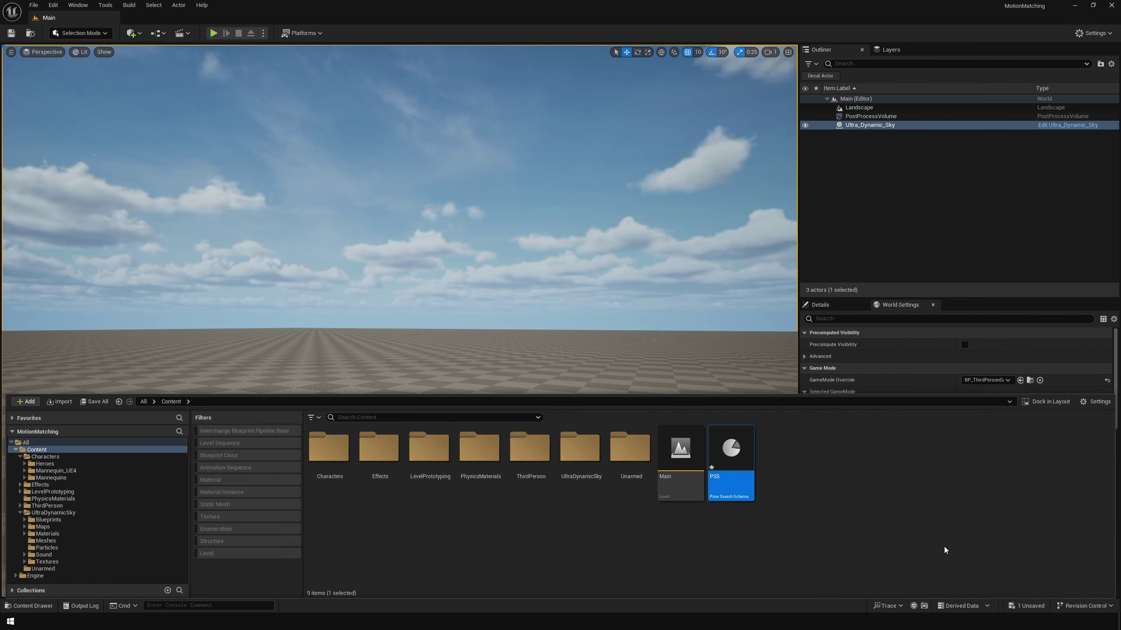
- Open the PSS schema and review its trajectory and pose channel settings
{"action": "double_click", "coordinate": [730, 460]}
{"action": "scroll", "coordinate": [612, 338], "scroll_direction": "down", "scroll_amount": 5}
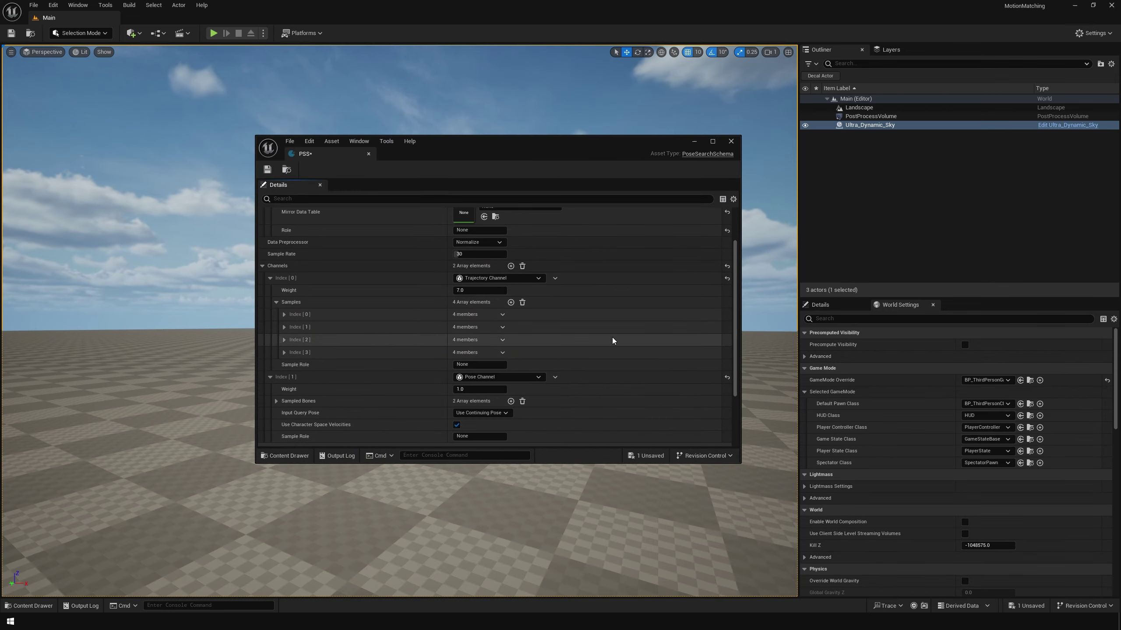
{"action": "scroll", "coordinate": [612, 339], "scroll_direction": "up", "scroll_amount": 5}
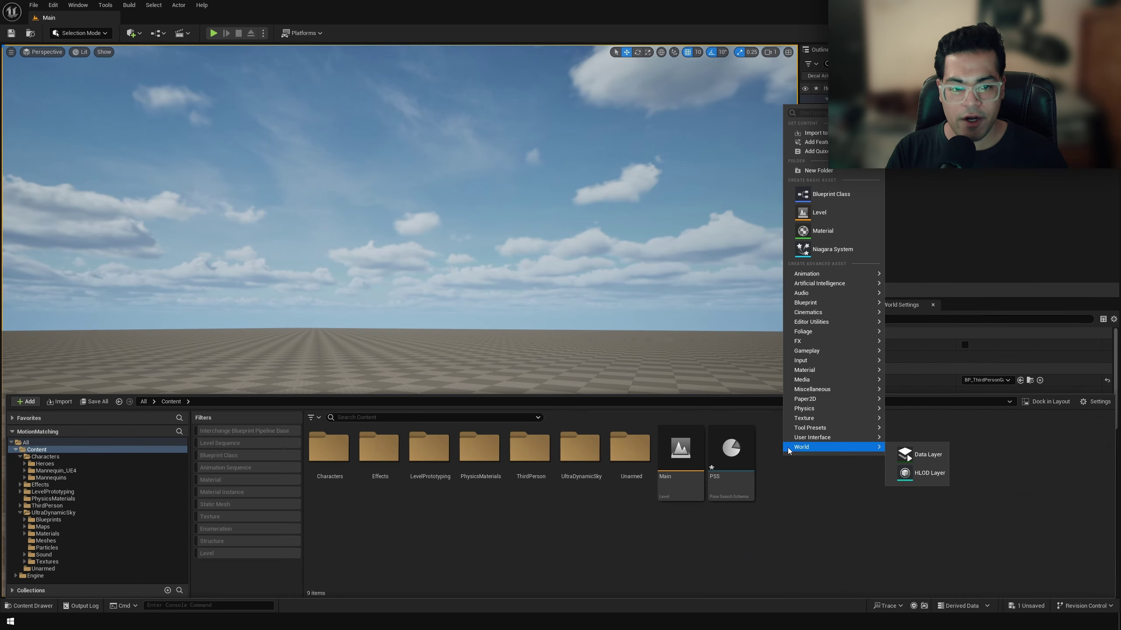
- Create a Pose Search Database in the Content folder with the PSS schema, name it PSDMani, and open it
{"action": "mouse_move", "coordinate": [827, 273]}
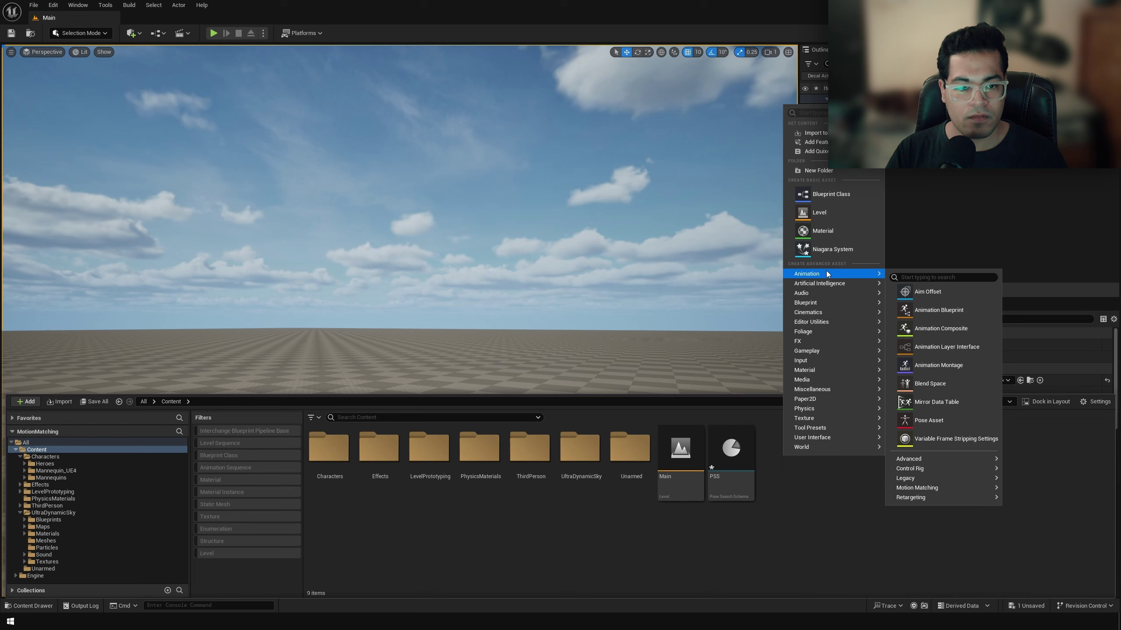
{"action": "mouse_move", "coordinate": [948, 487]}
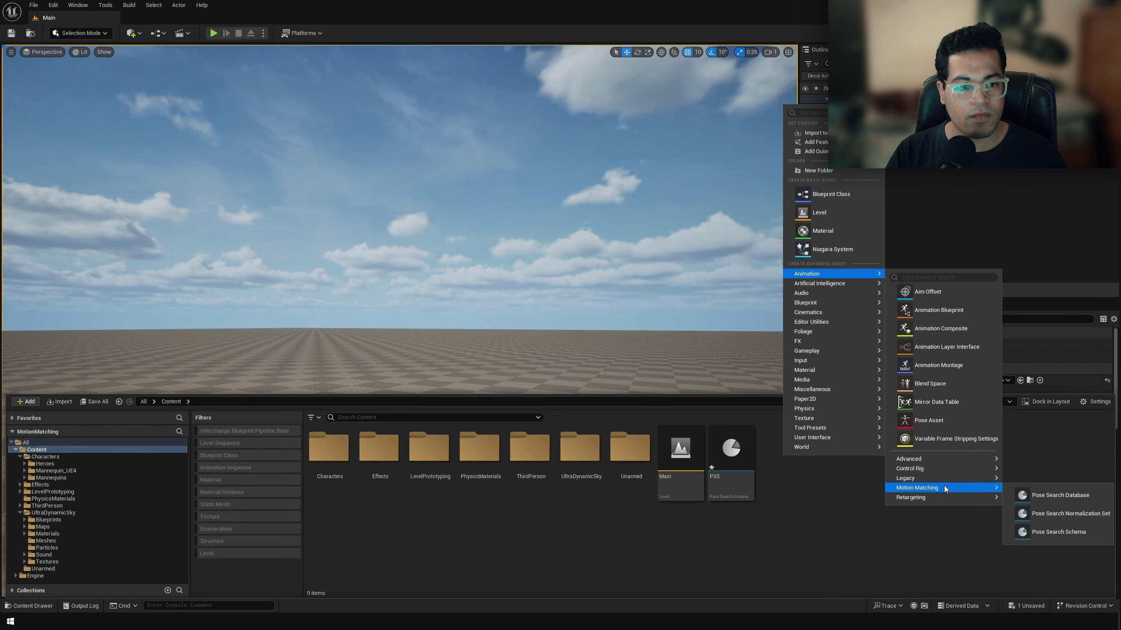
{"action": "left_click", "coordinate": [1041, 495]}
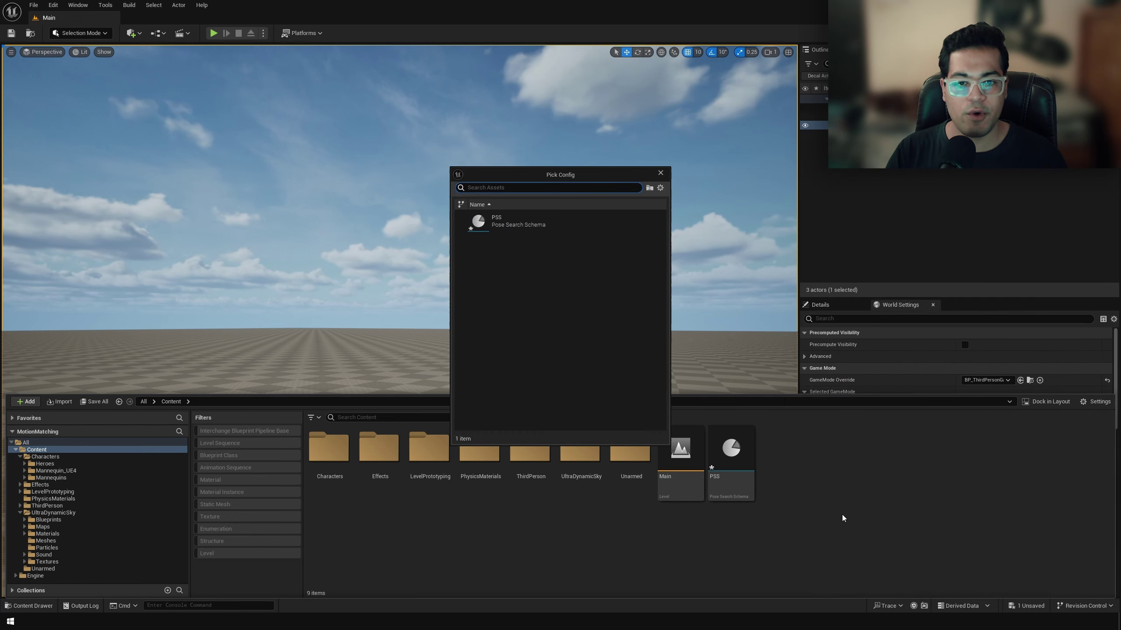
{"action": "left_click", "coordinate": [549, 218]}
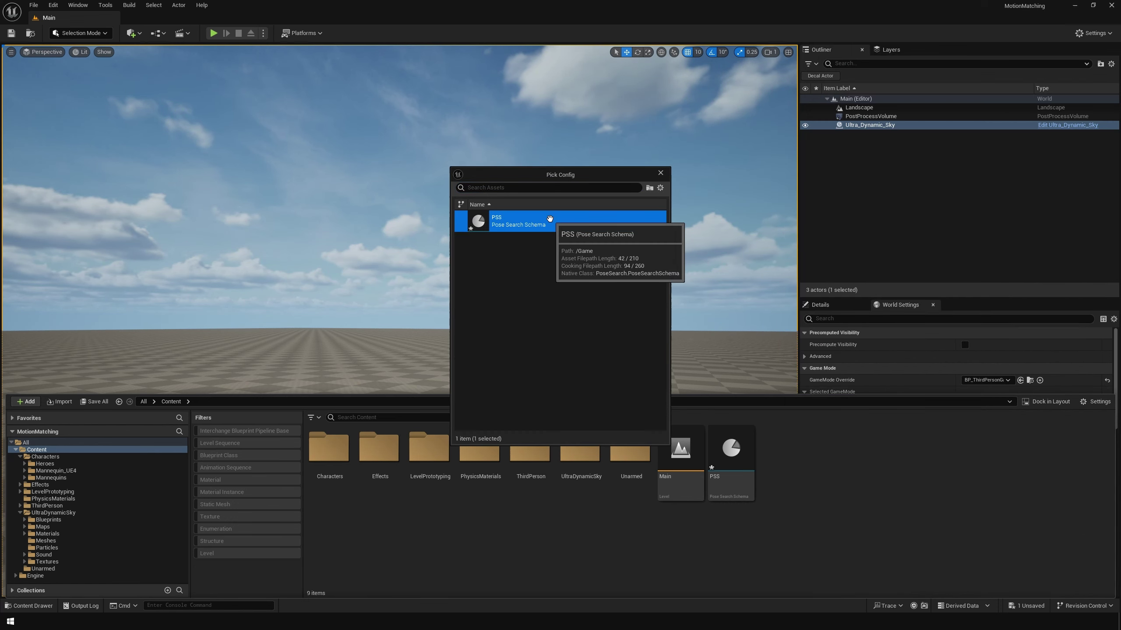
{"action": "type", "text": "PSDMani"}
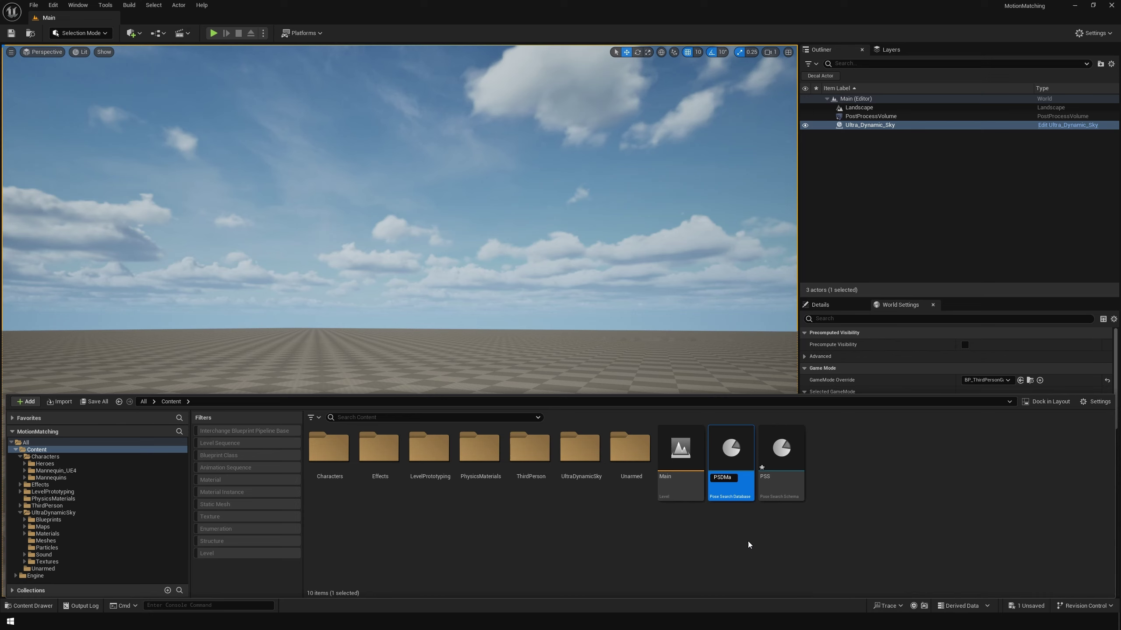
{"action": "key", "text": "Return"}
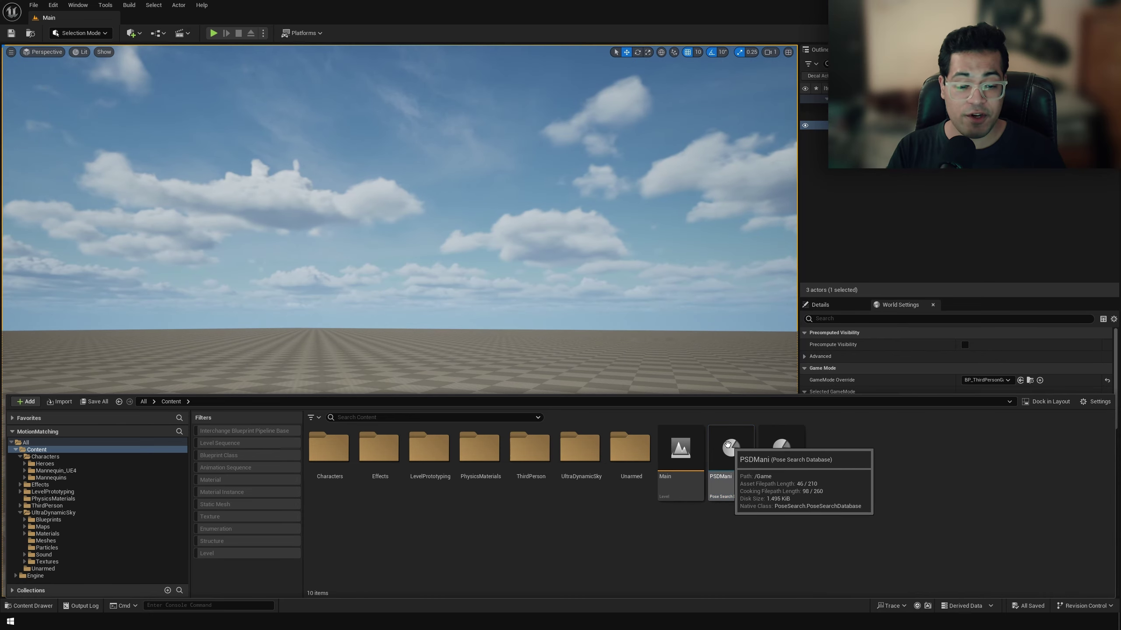
{"action": "double_click", "coordinate": [727, 455]}
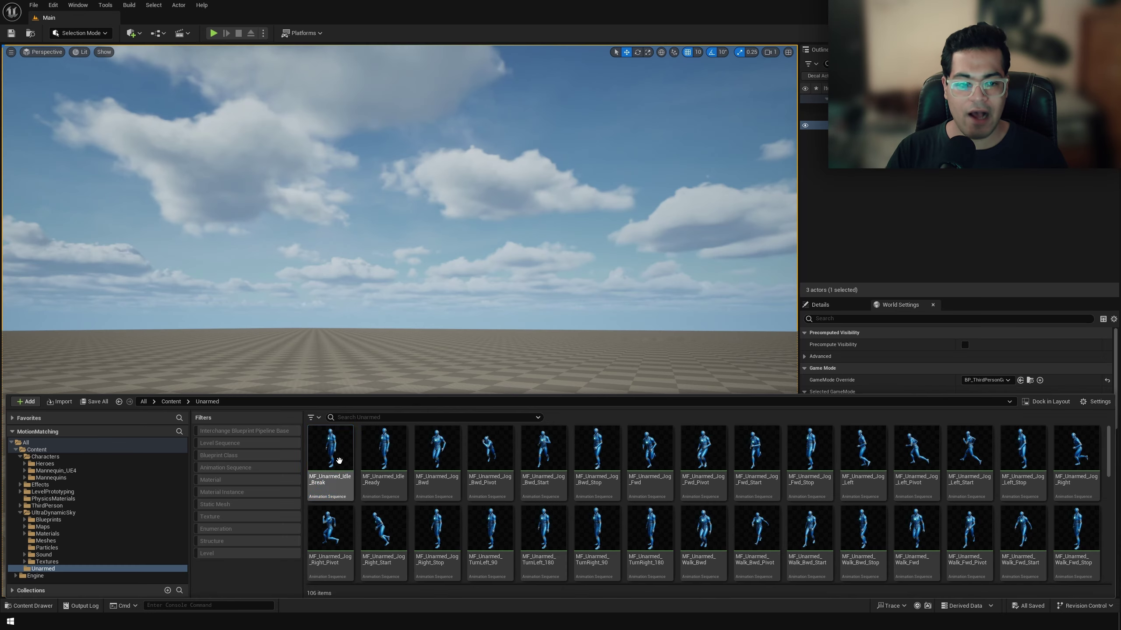
- Select all animation sequences in the Unarmed folder and open them for bulk editing in the Property Matrix
{"action": "left_click", "coordinate": [330, 461]}
{"action": "scroll", "coordinate": [1110, 504], "scroll_direction": "down", "scroll_amount": 3}
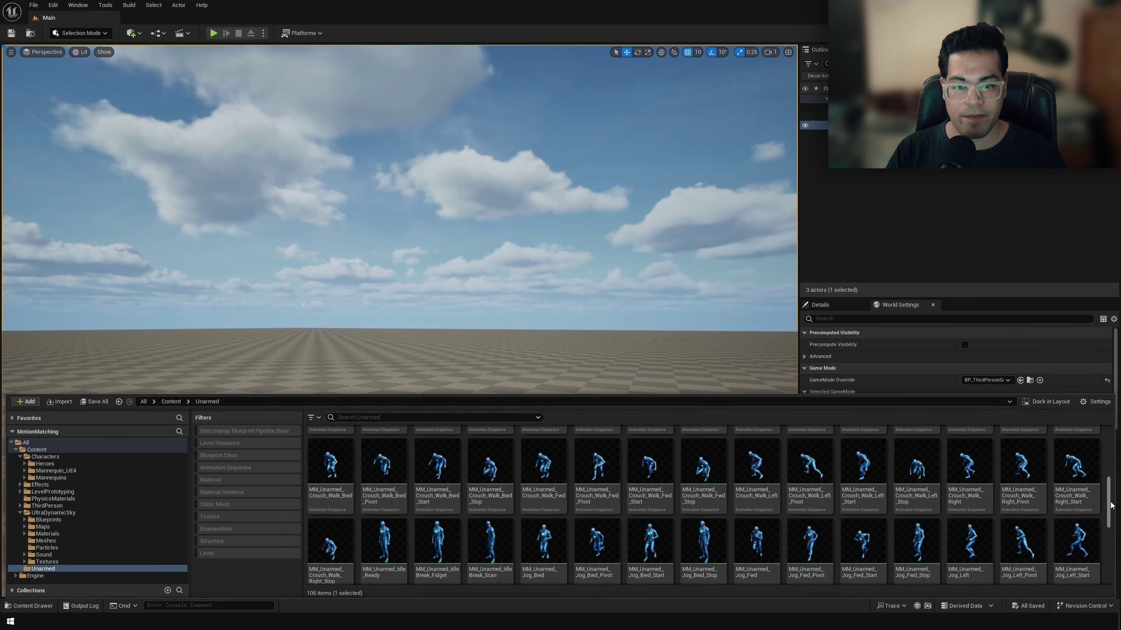
{"action": "left_click_drag", "start_coordinate": [1111, 505], "coordinate": [1114, 587]}
{"action": "left_click", "coordinate": [343, 541], "text": "shift"}
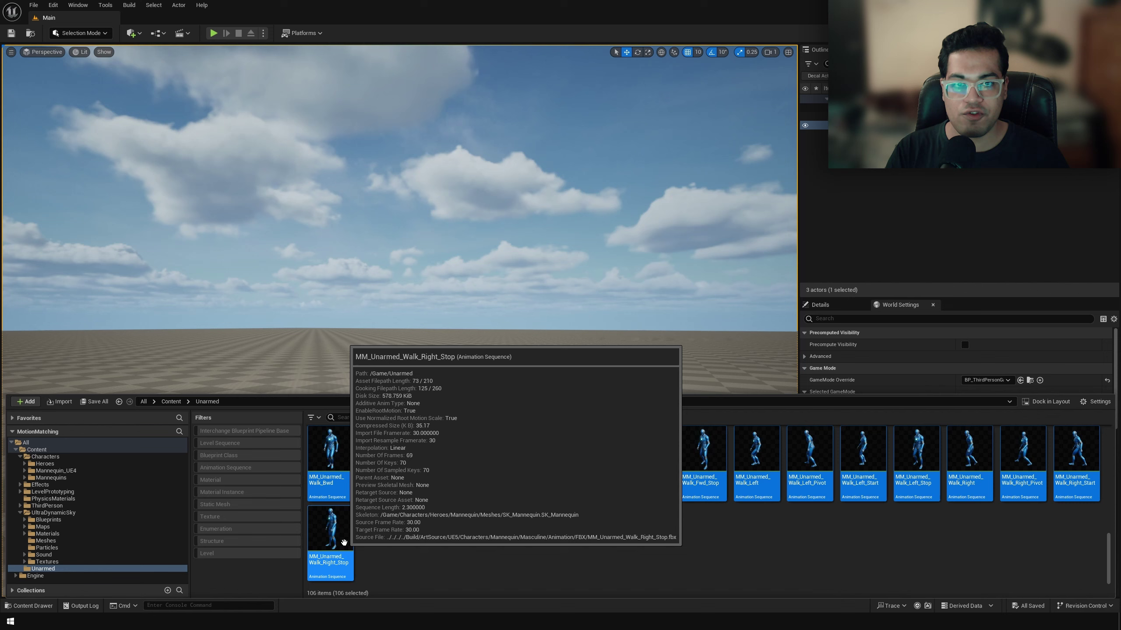
{"action": "right_click", "coordinate": [344, 541]}
{"action": "mouse_move", "coordinate": [447, 411]}
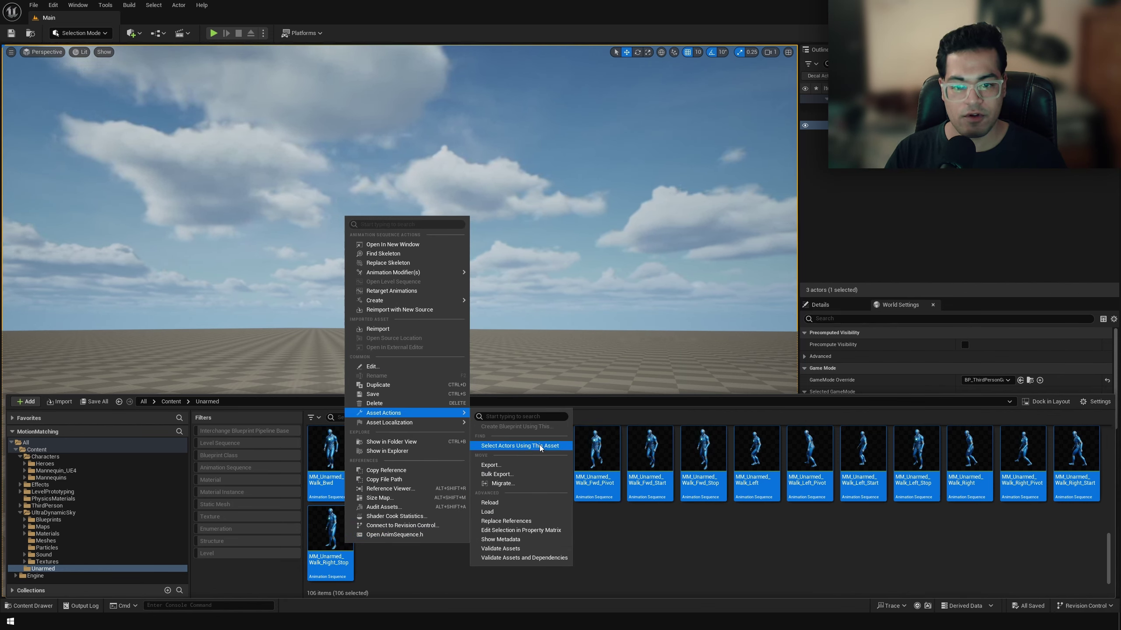
{"action": "left_click", "coordinate": [544, 534]}
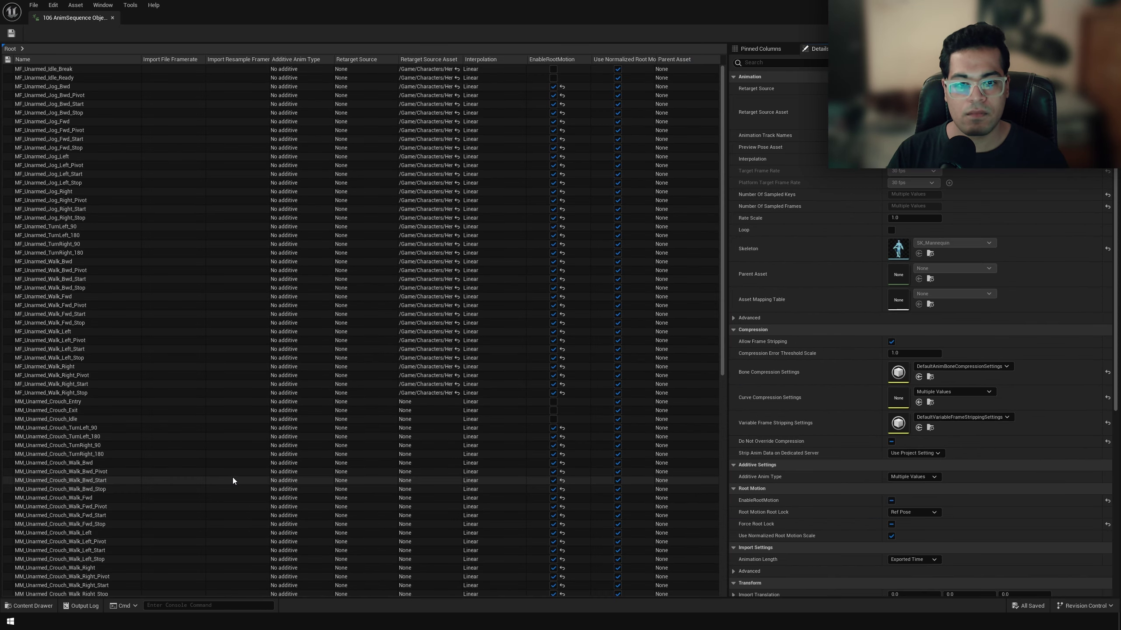
- Turn on EnableRootMotion and Force Root Lock for all the listed animation sequences
{"action": "left_click", "coordinate": [101, 68]}
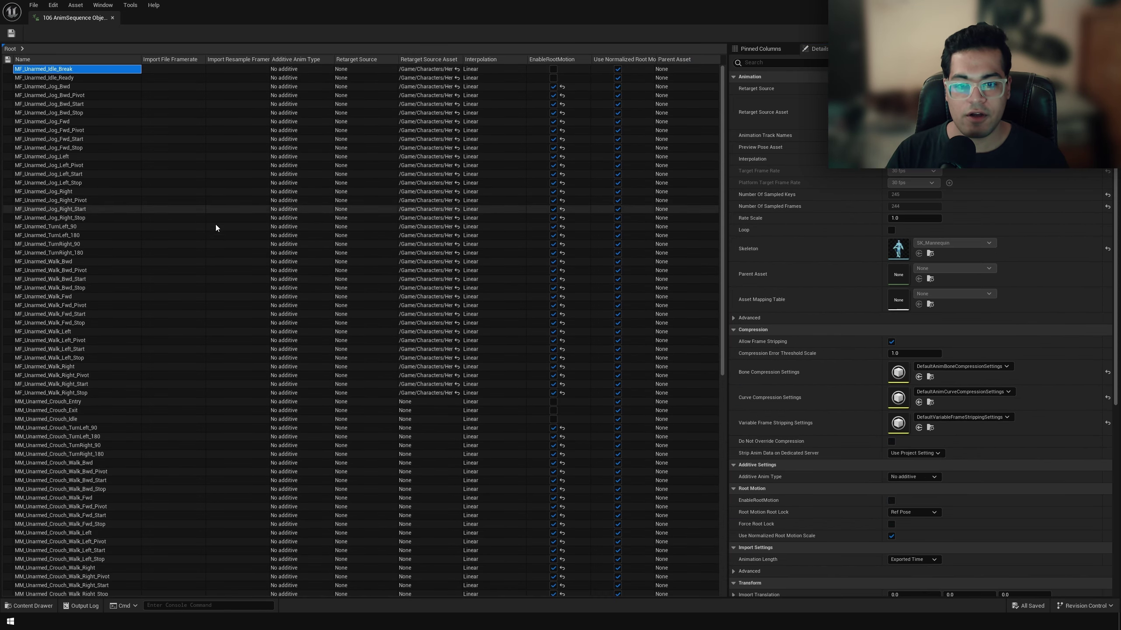
{"action": "key", "text": "ctrl+a"}
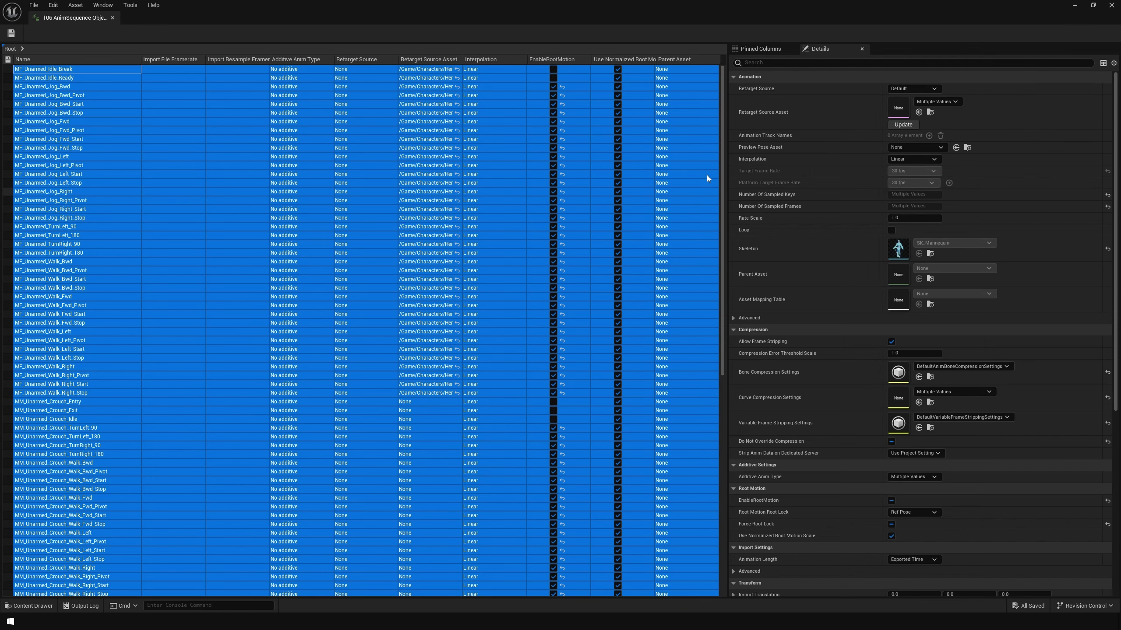
{"action": "left_click", "coordinate": [805, 64]}
{"action": "type", "text": "root"}
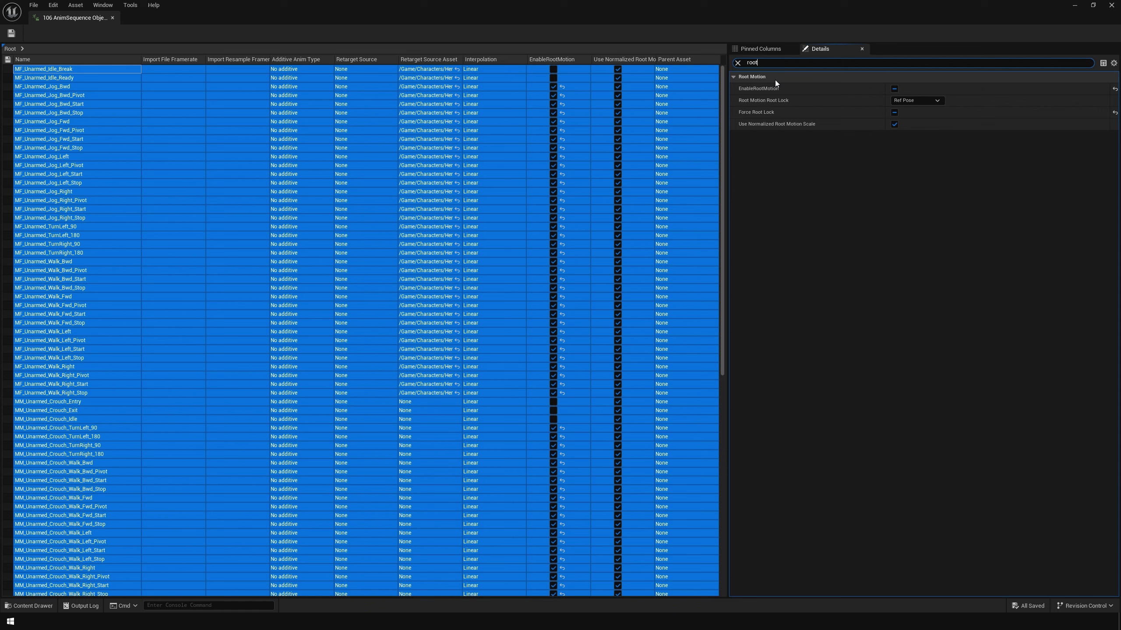
{"action": "left_click", "coordinate": [897, 91]}
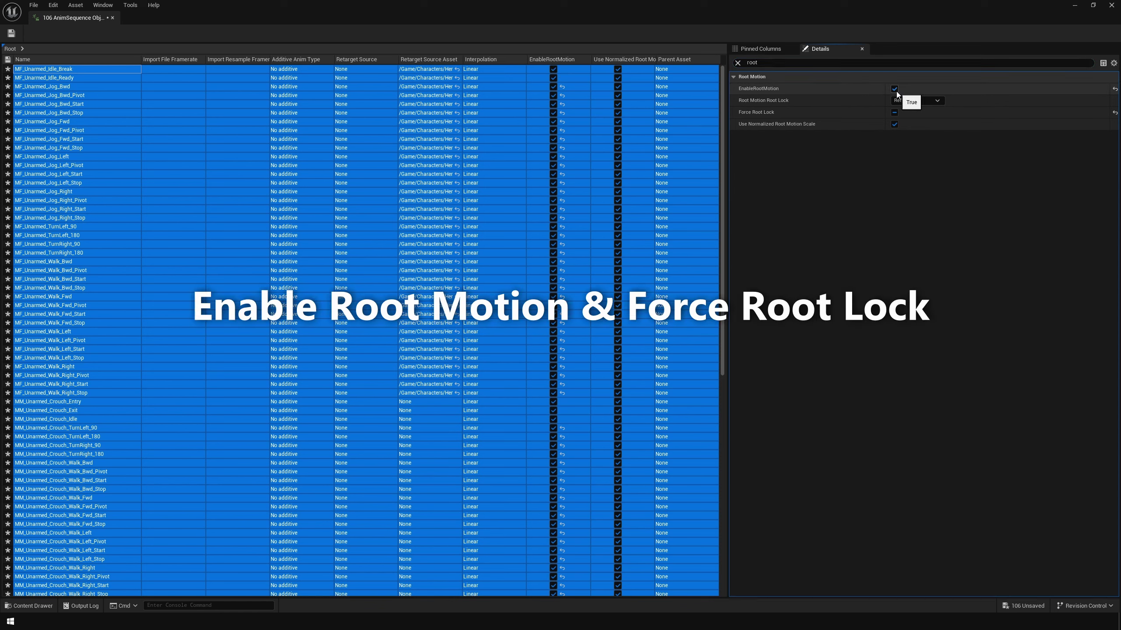
{"action": "left_click", "coordinate": [894, 112]}
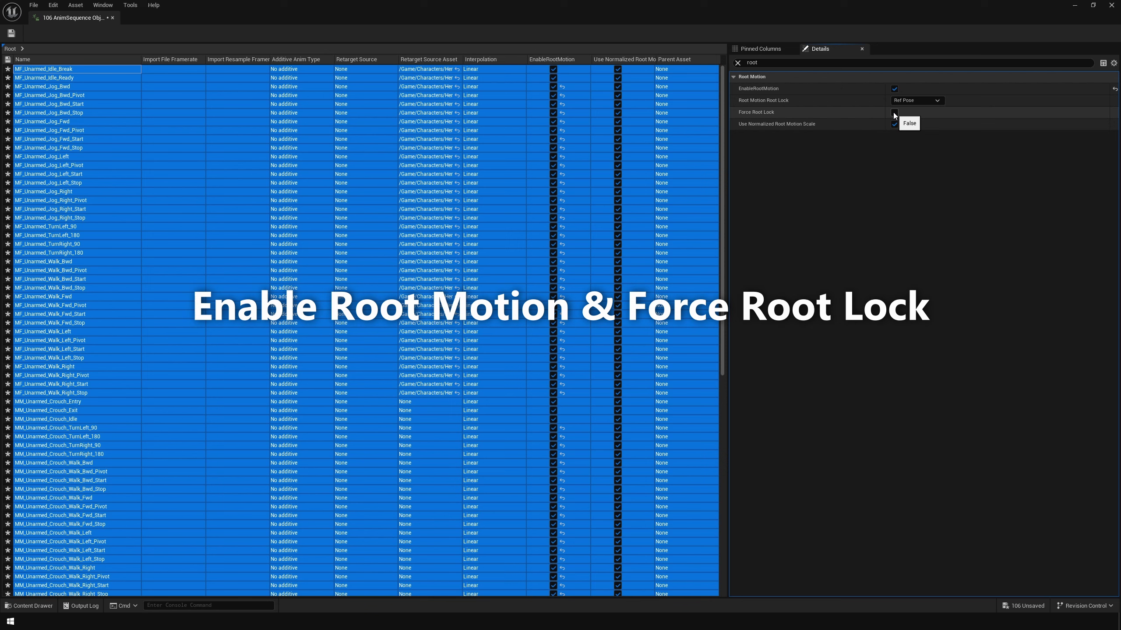
{"action": "left_click", "coordinate": [894, 112]}
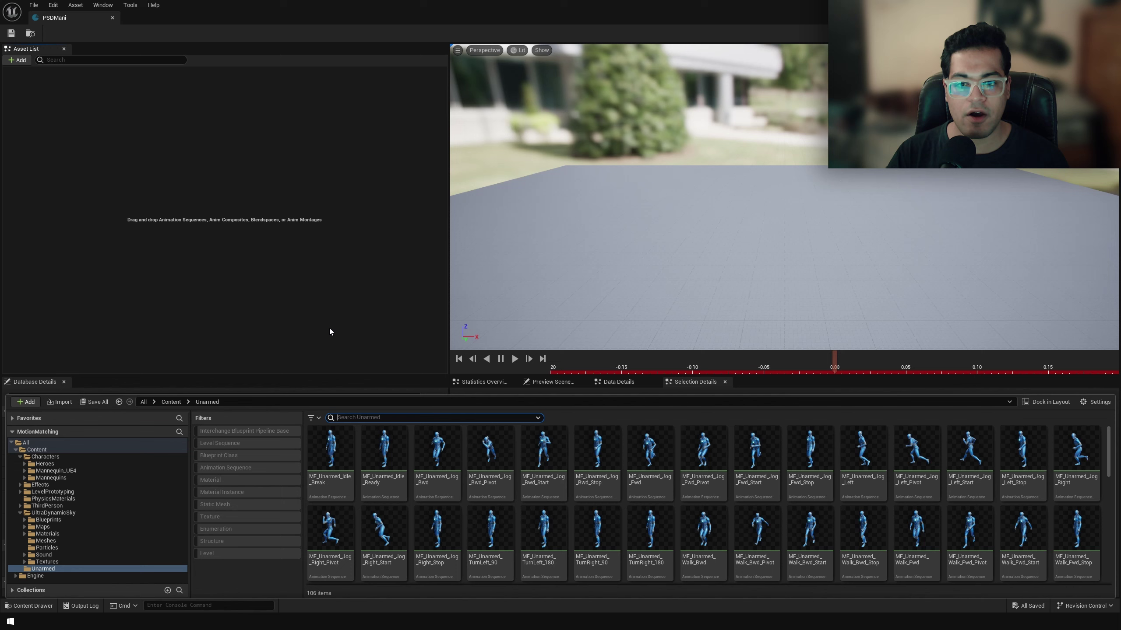
- Filter the Unarmed folder by "MF JOG" and add MF_Unarmed_Jog_Bwd, Jog_Fwd, Jog_Left and Jog_Right to the PSDMani asset list
{"action": "type", "text": "M"}
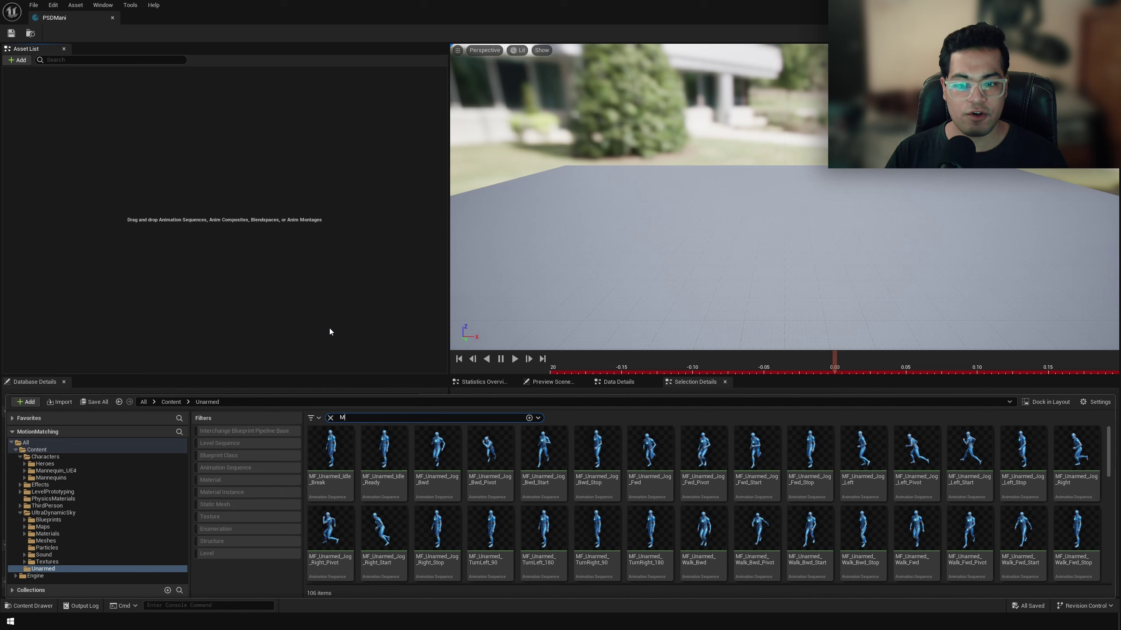
{"action": "type", "text": "F JOG"}
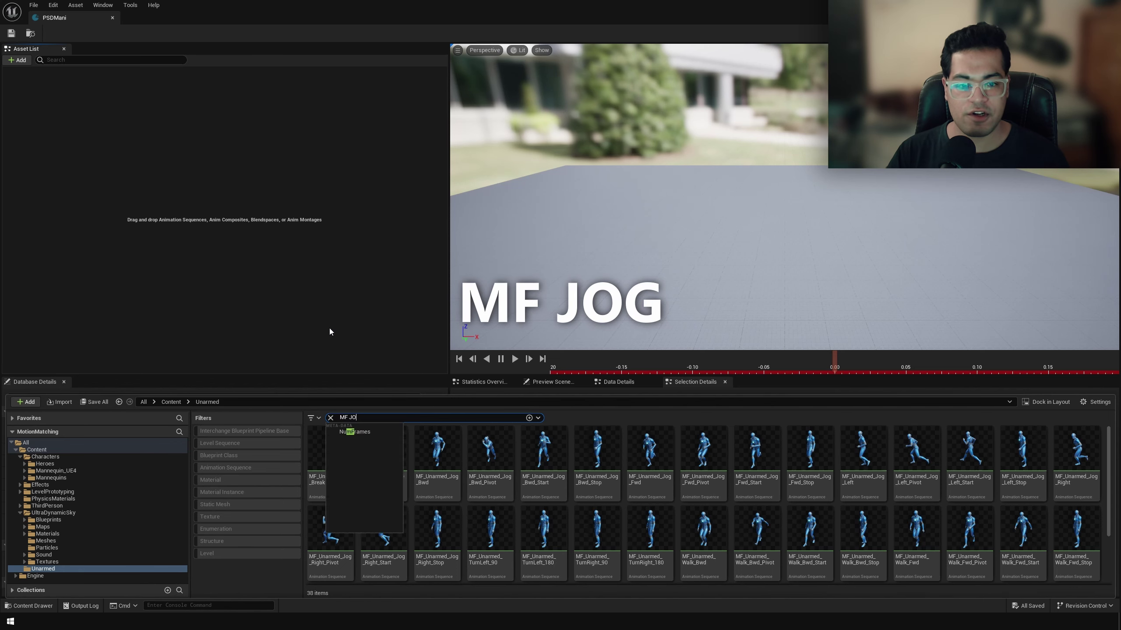
{"action": "left_click", "coordinate": [543, 455]}
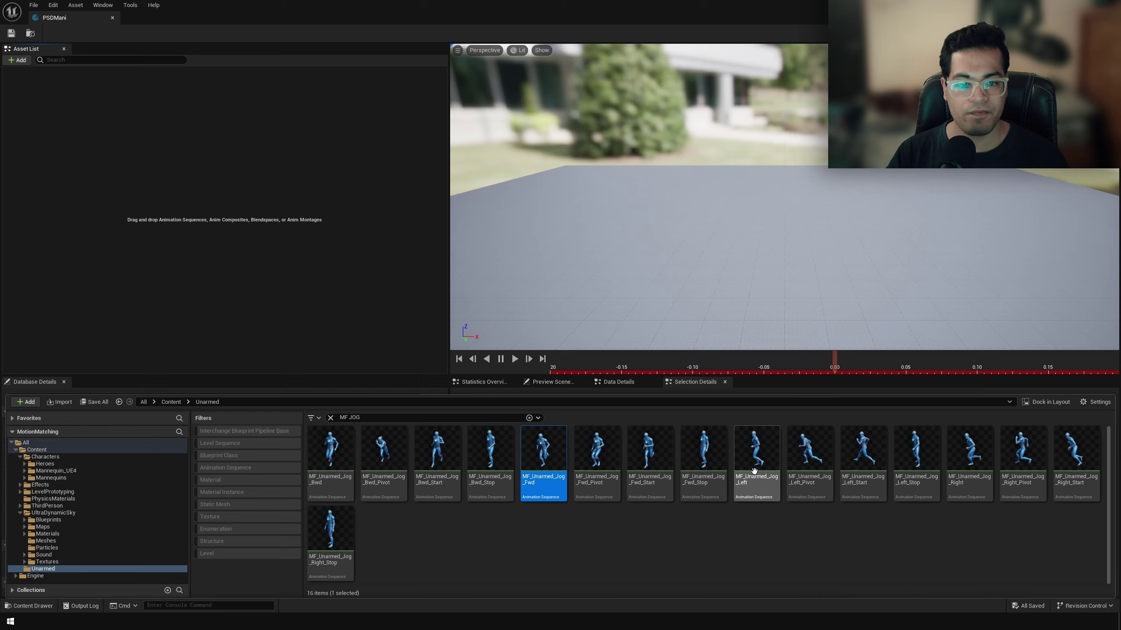
{"action": "left_click", "coordinate": [752, 452], "text": "ctrl"}
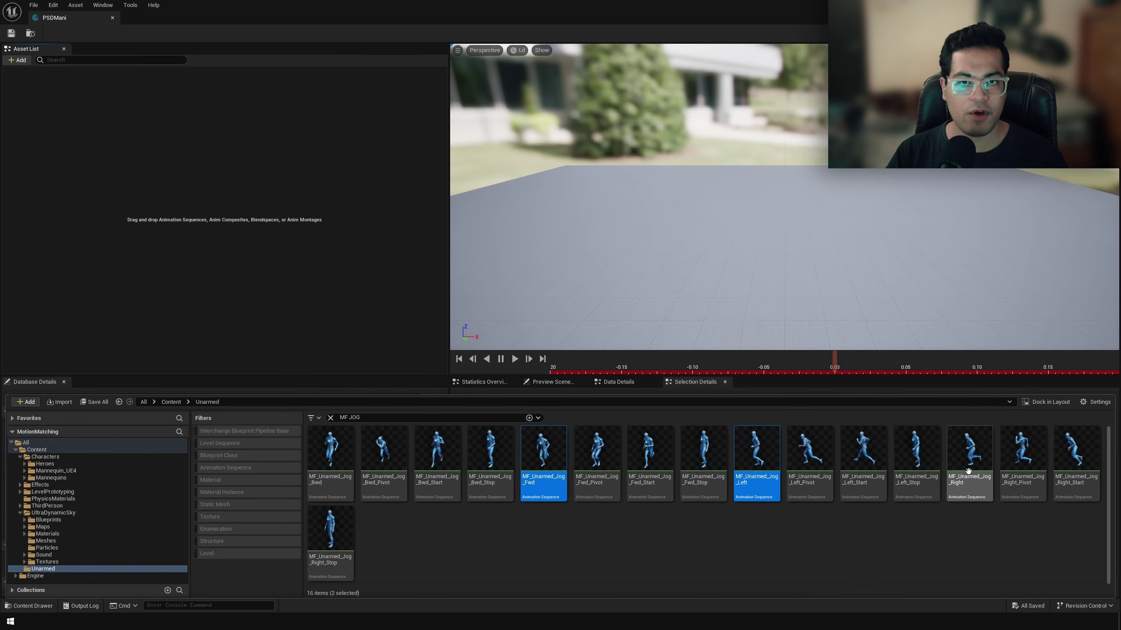
{"action": "left_click", "coordinate": [968, 462], "text": "ctrl"}
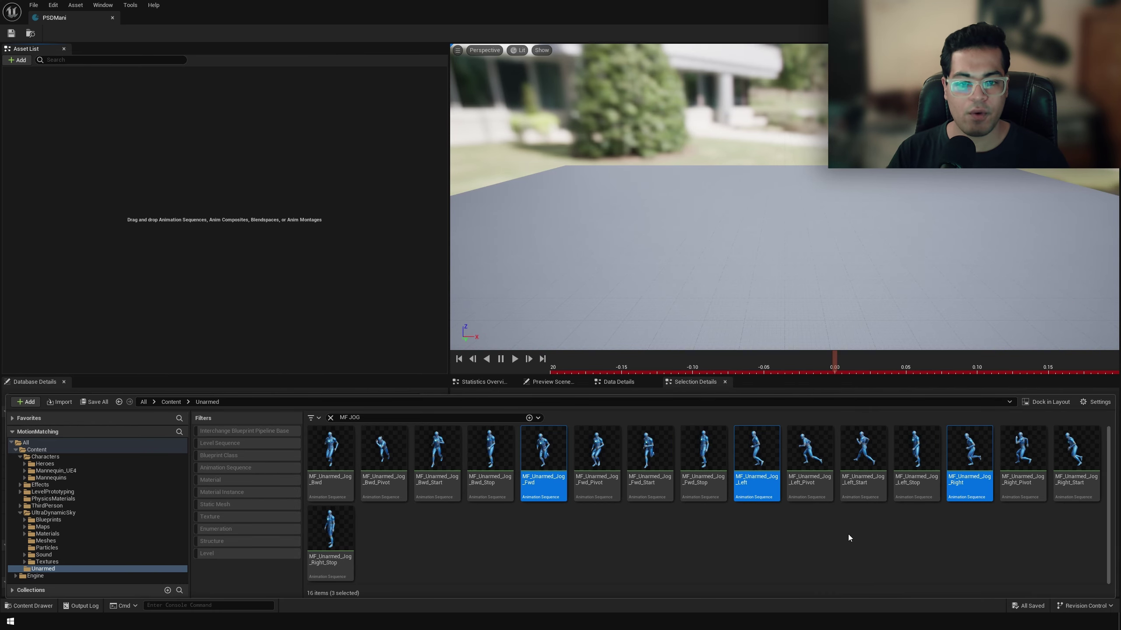
{"action": "left_click", "coordinate": [335, 455], "text": "ctrl"}
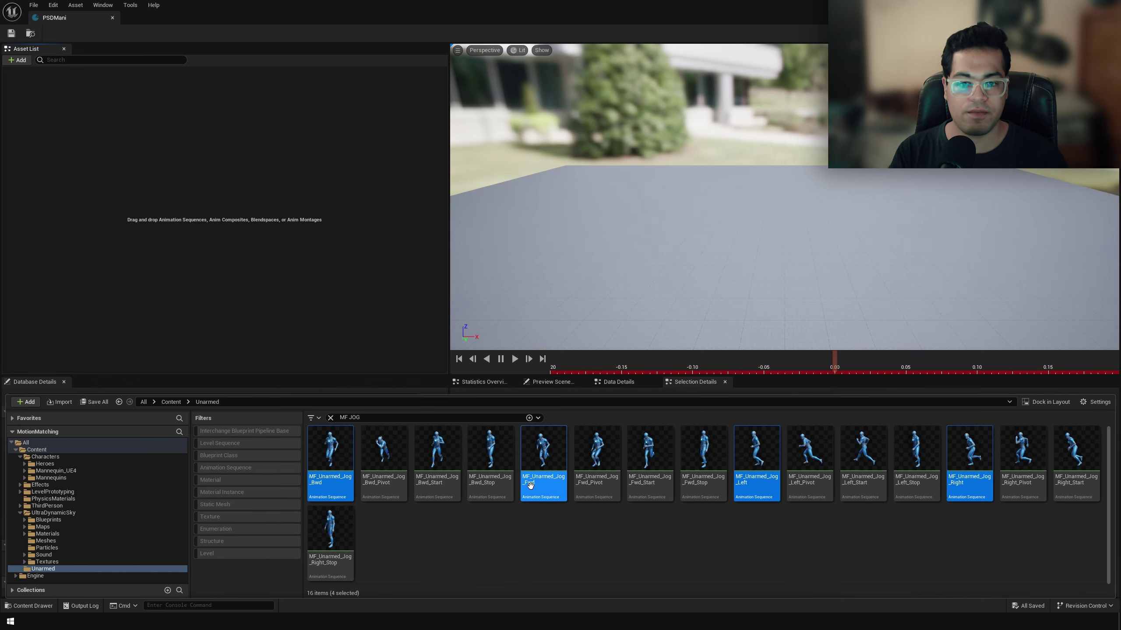
{"action": "left_click_drag", "start_coordinate": [543, 459], "coordinate": [191, 210]}
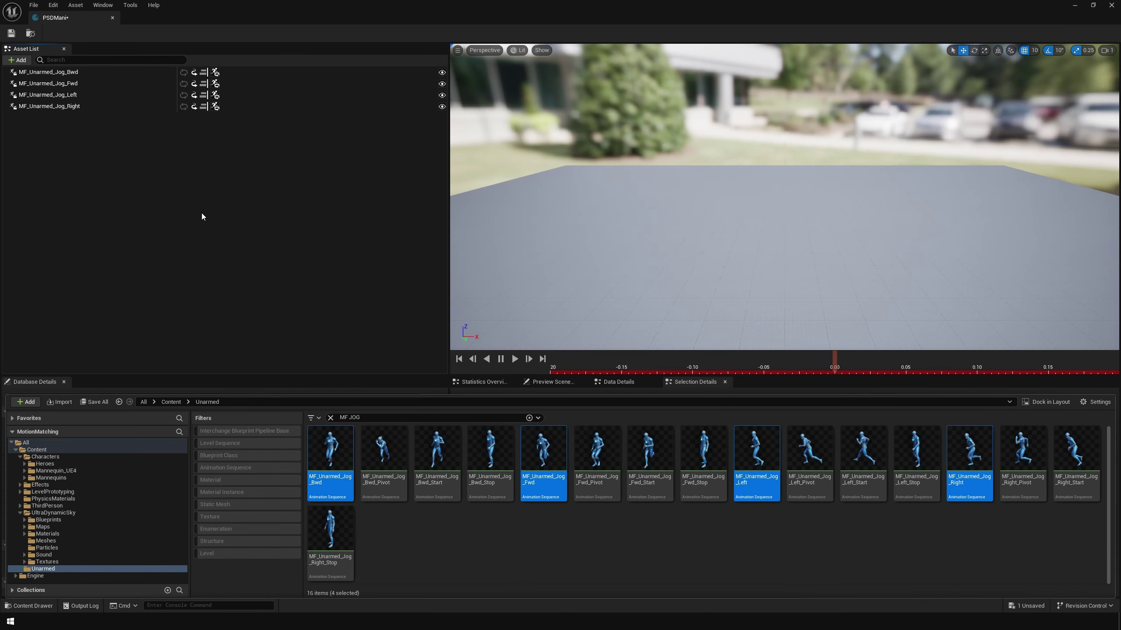
- Preview the four jog animations in the PSDMani database individually and together, examining their movement and trajectories
{"action": "left_click", "coordinate": [91, 72]}
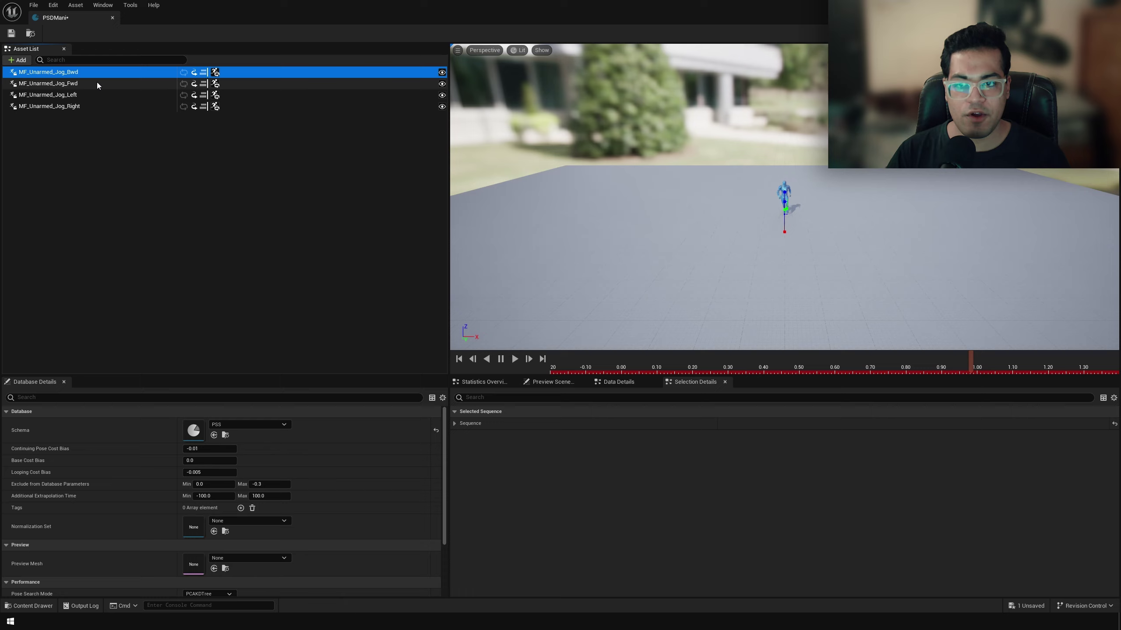
{"action": "left_click", "coordinate": [96, 82]}
{"action": "left_click", "coordinate": [95, 94]}
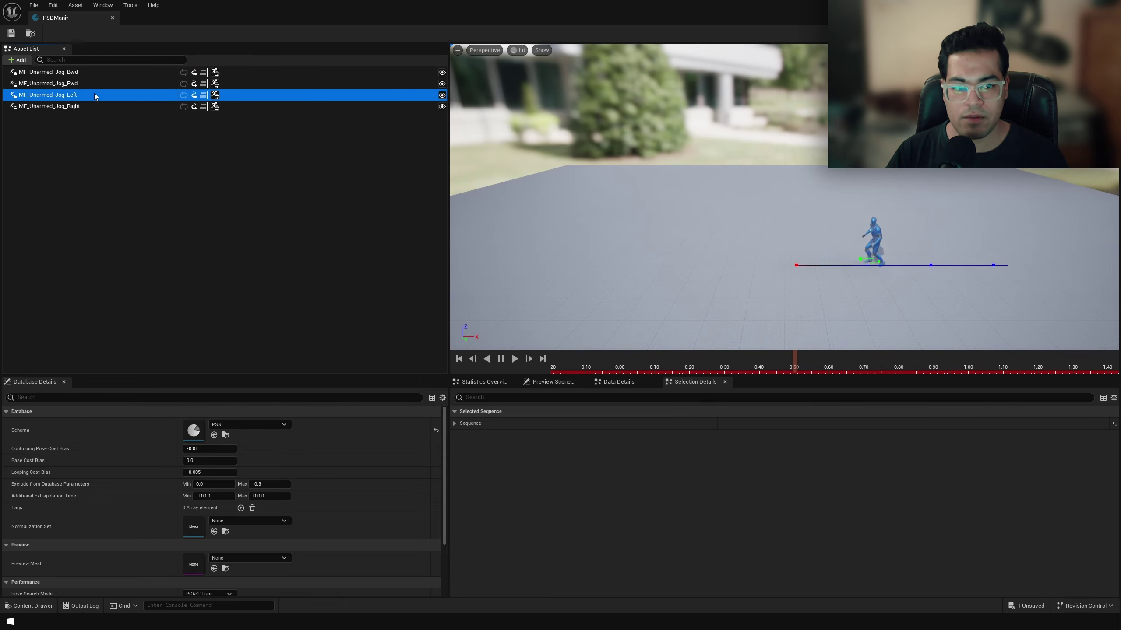
{"action": "left_click", "coordinate": [86, 106]}
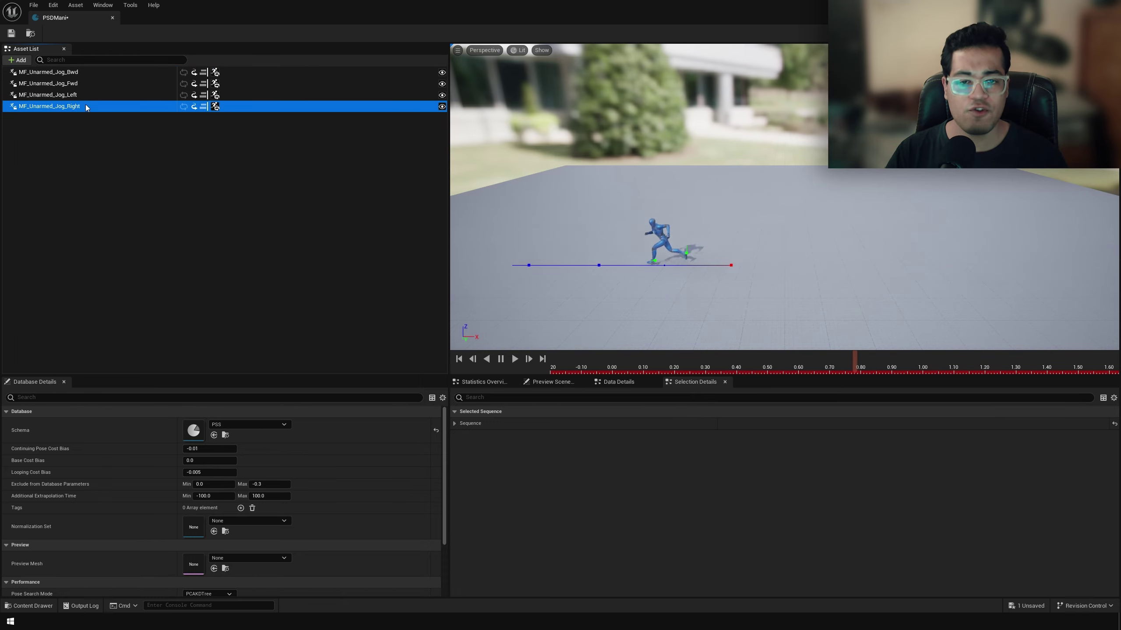
{"action": "left_click", "coordinate": [66, 73], "text": "shift"}
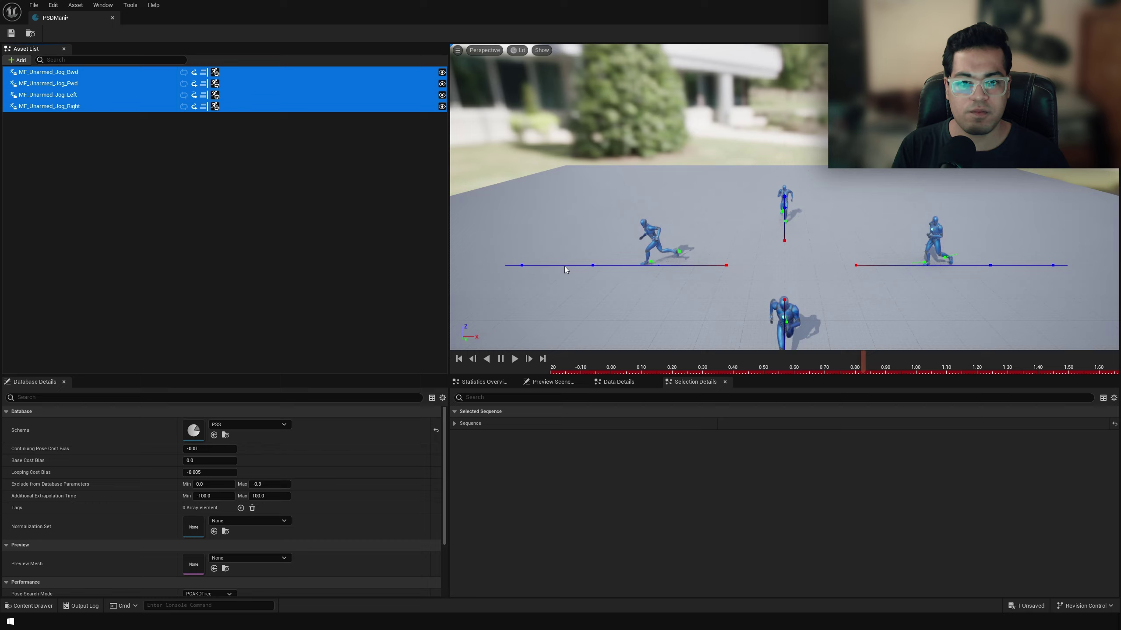
{"action": "right_click_drag", "start_coordinate": [759, 260], "coordinate": [697, 248]}
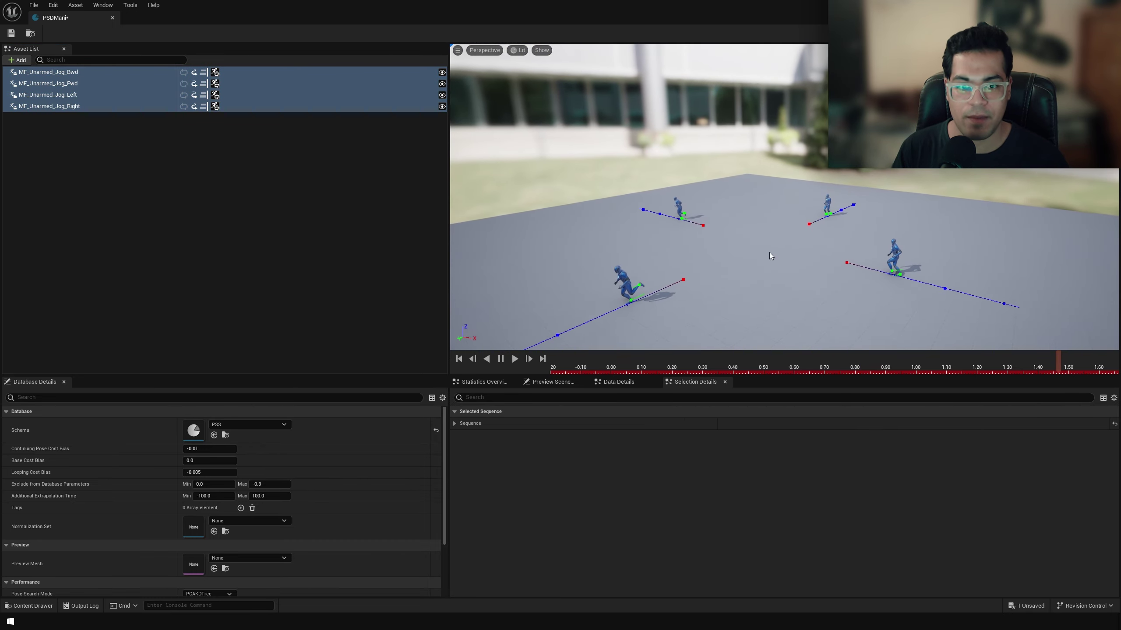
{"action": "left_click", "coordinate": [42, 76]}
{"action": "left_click", "coordinate": [70, 110], "text": "shift"}
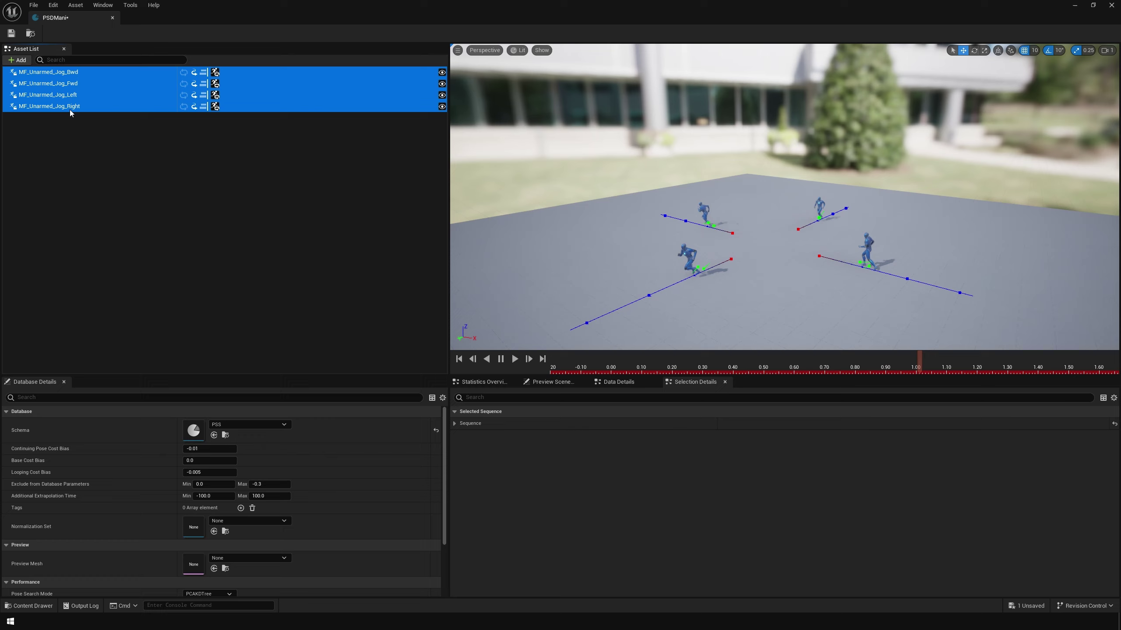
{"action": "left_click", "coordinate": [69, 73]}
{"action": "left_click", "coordinate": [81, 107], "text": "shift"}
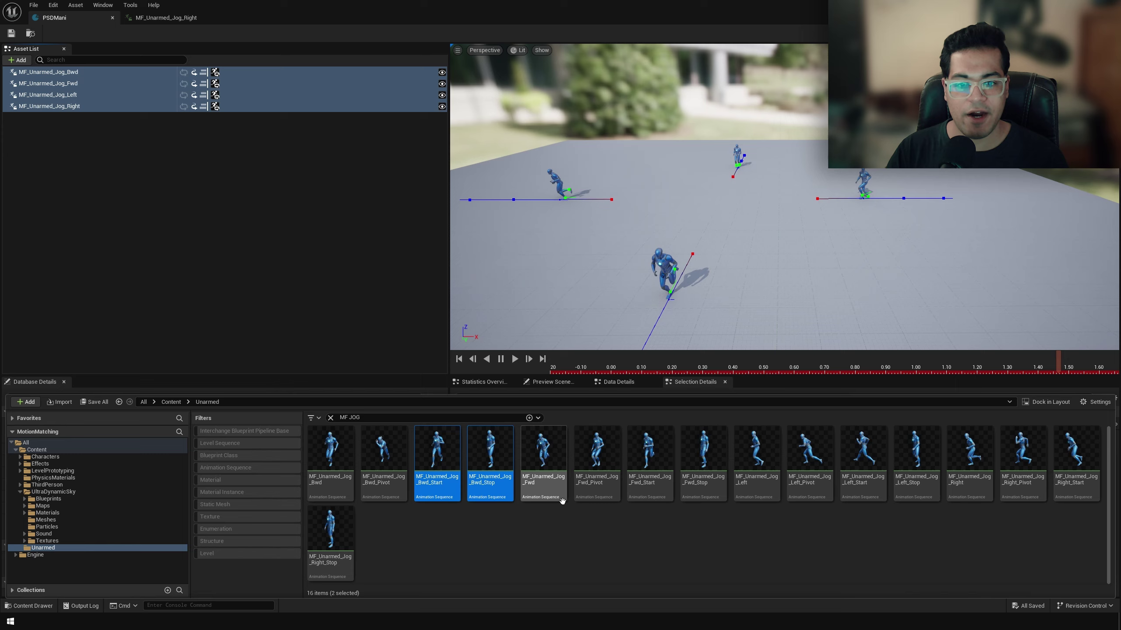
- Add the Start and Stop jog animations for the backward, forward, left and right directions to the PSDMani asset list
{"action": "left_click", "coordinate": [651, 476], "text": "ctrl"}
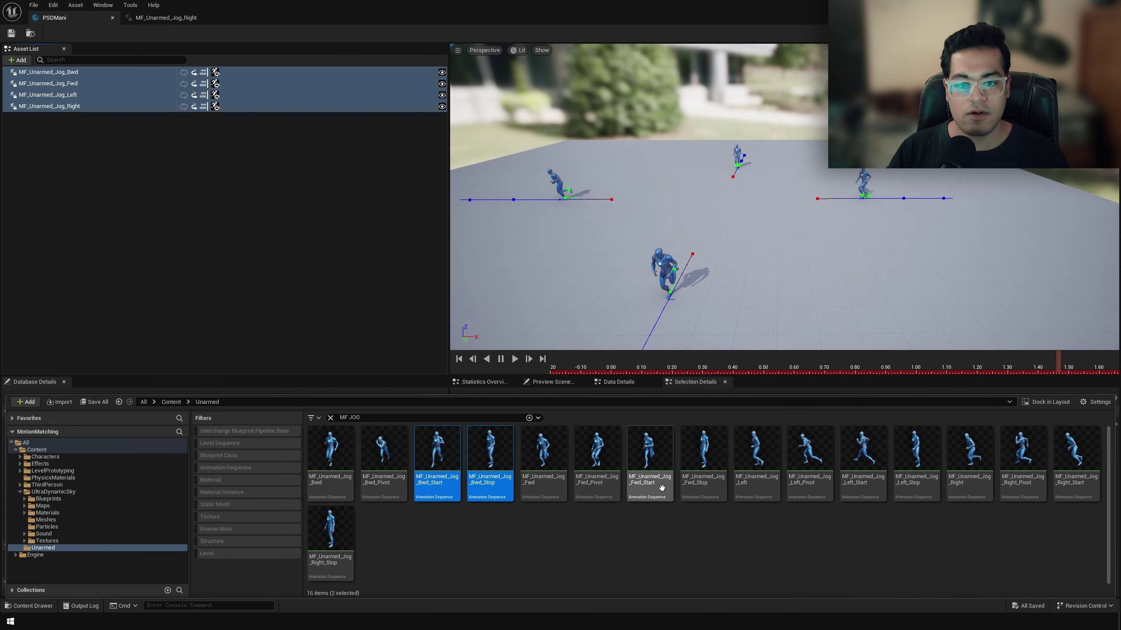
{"action": "left_click", "coordinate": [701, 494], "text": "ctrl"}
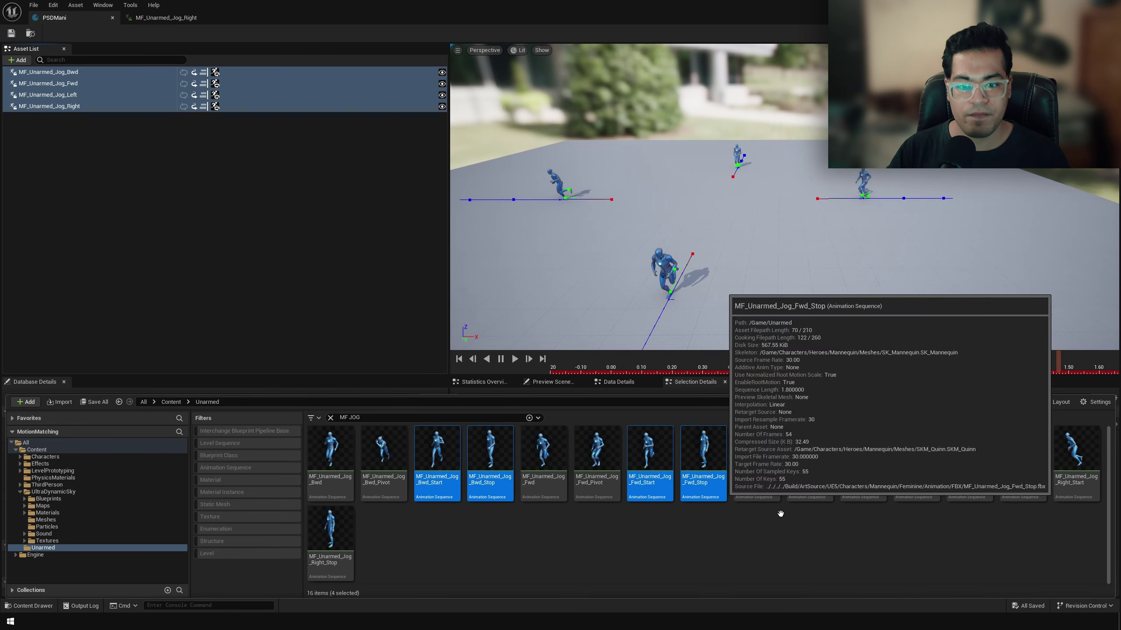
{"action": "left_click", "coordinate": [862, 479], "text": "ctrl"}
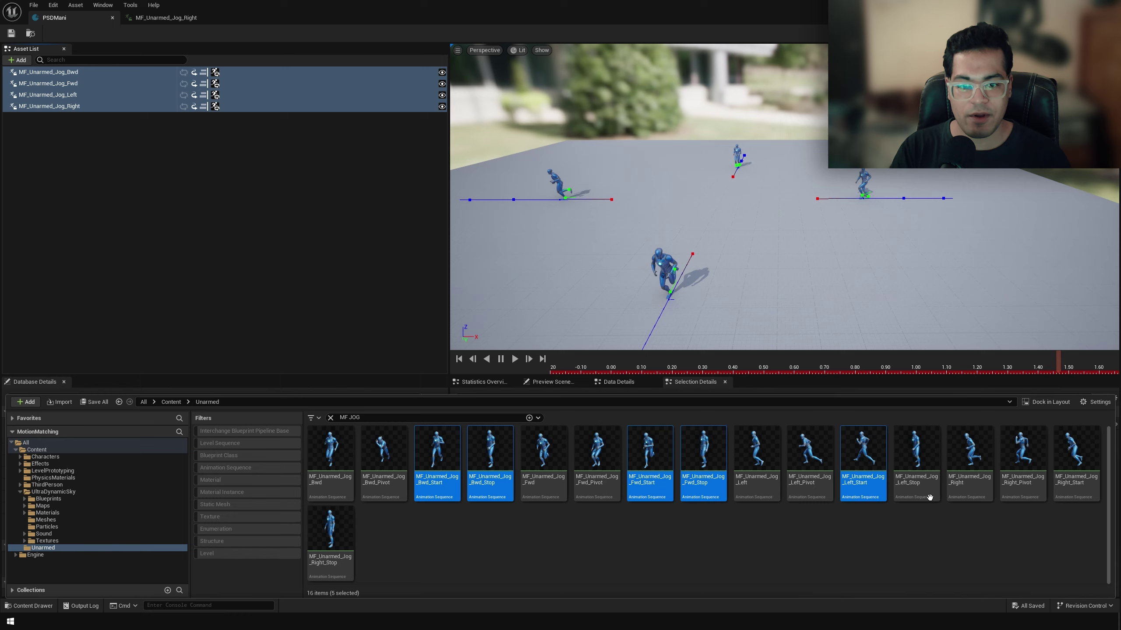
{"action": "left_click", "coordinate": [916, 479], "text": "ctrl"}
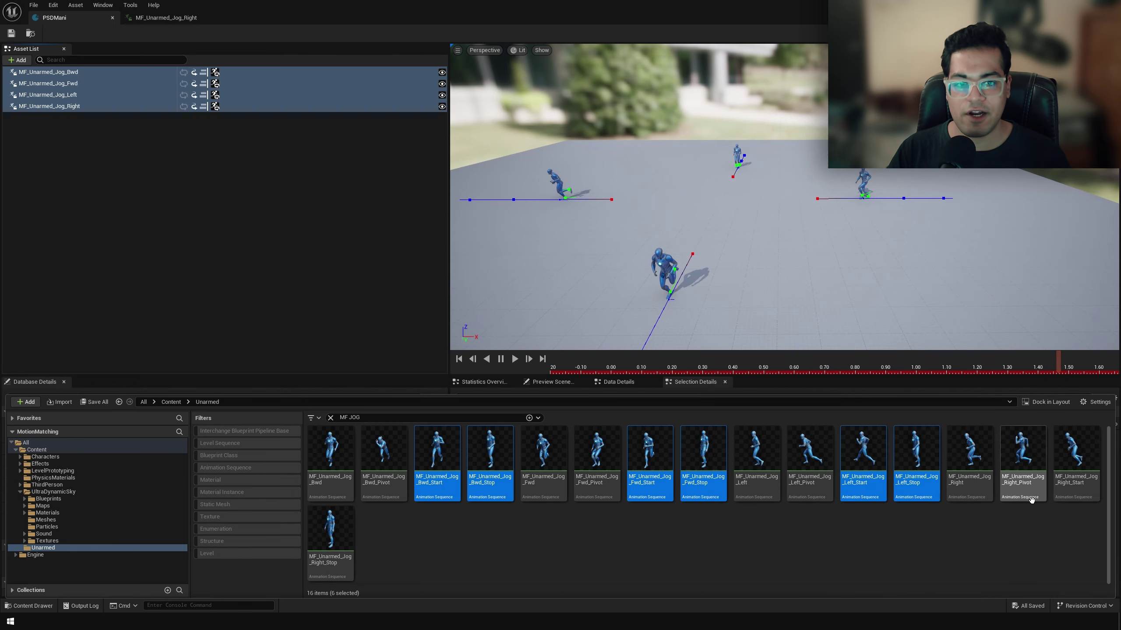
{"action": "left_click", "coordinate": [1076, 479], "text": "ctrl"}
{"action": "left_click", "coordinate": [326, 547], "text": "ctrl"}
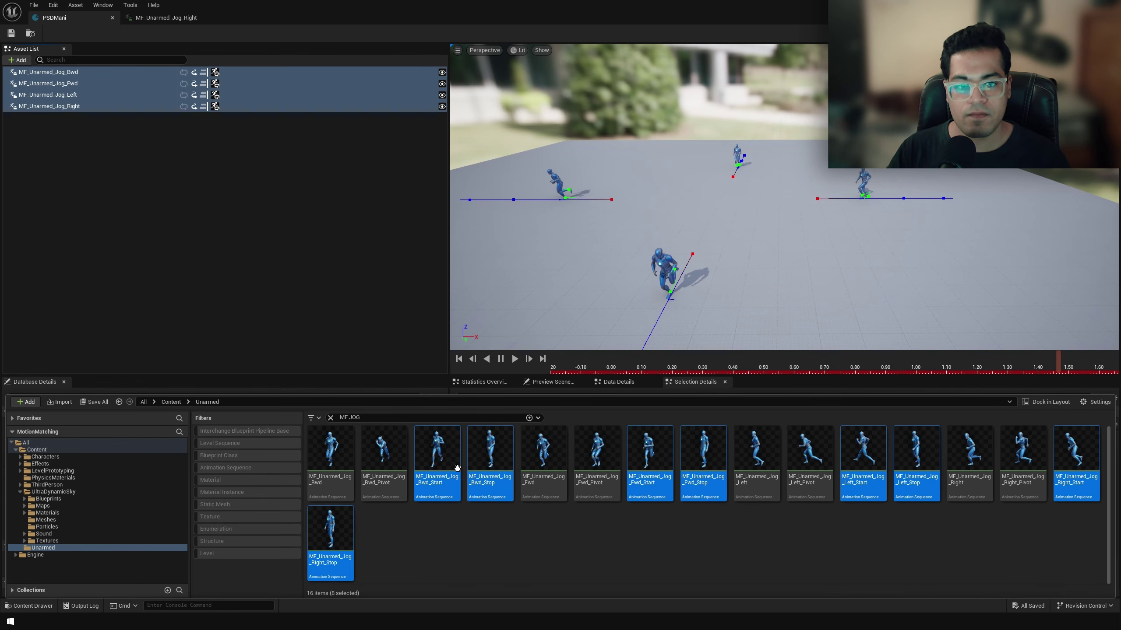
{"action": "left_click_drag", "start_coordinate": [457, 469], "coordinate": [185, 221]}
- Preview all the jog, start and stop animations in the PSDMani database together
{"action": "left_click", "coordinate": [88, 72]}
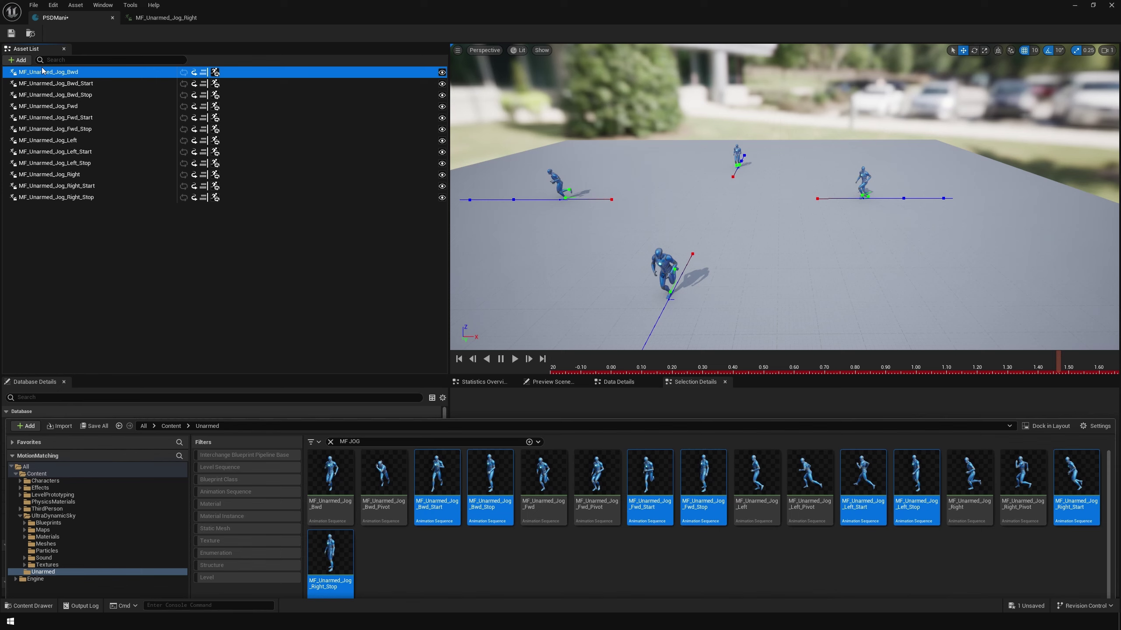
{"action": "left_click", "coordinate": [88, 198], "text": "shift"}
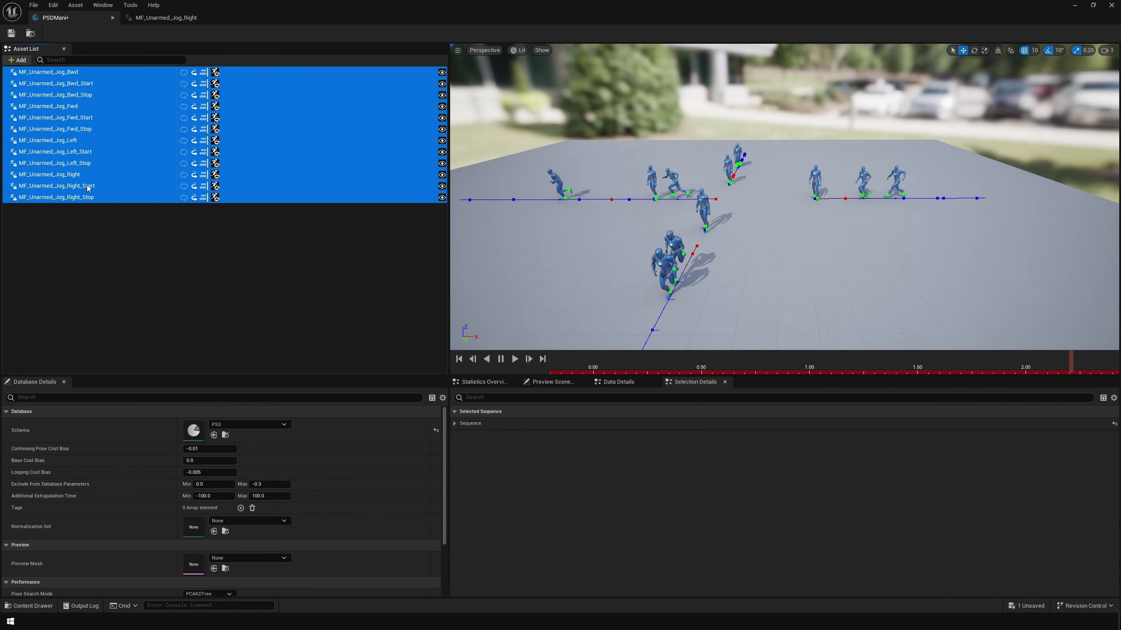
{"action": "left_click", "coordinate": [88, 72]}
{"action": "left_click", "coordinate": [83, 198], "text": "shift"}
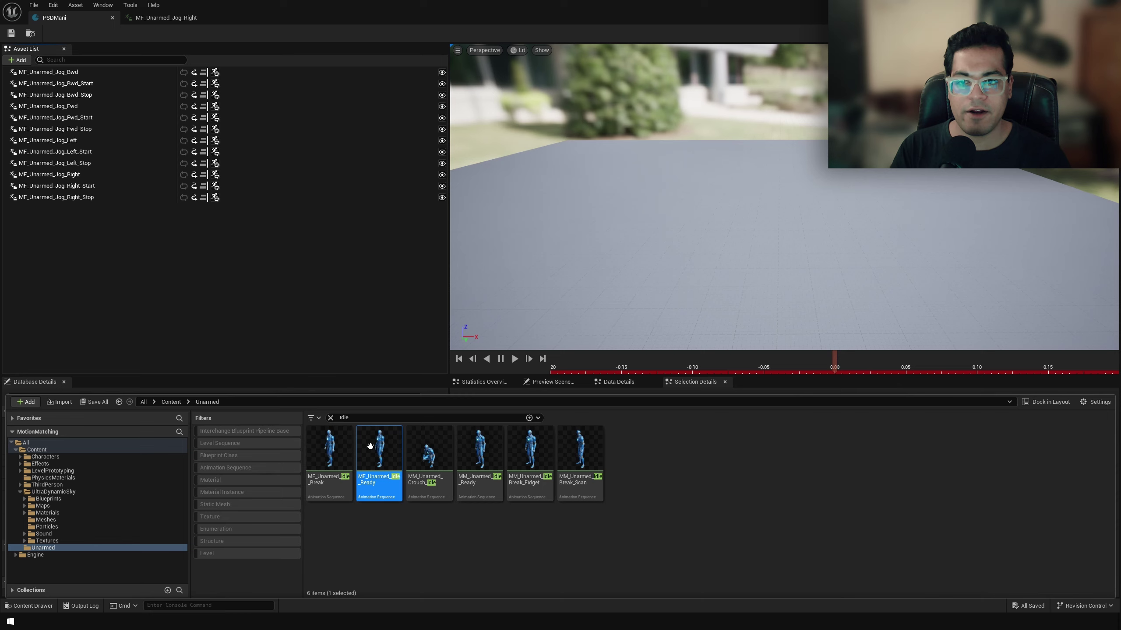
- Add MF_Unarmed_Idle_Ready to the PSDMani asset list and preview all the database animations together
{"action": "left_click_drag", "start_coordinate": [384, 450], "coordinate": [296, 308]}
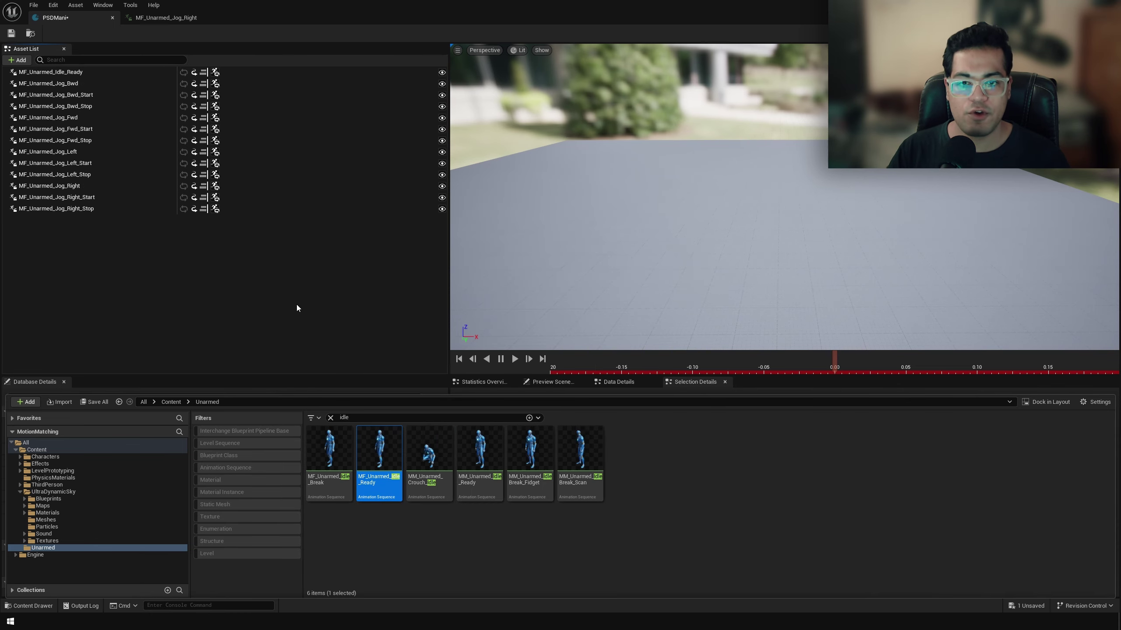
{"action": "left_click", "coordinate": [74, 72]}
{"action": "left_click", "coordinate": [104, 208], "text": "shift"}
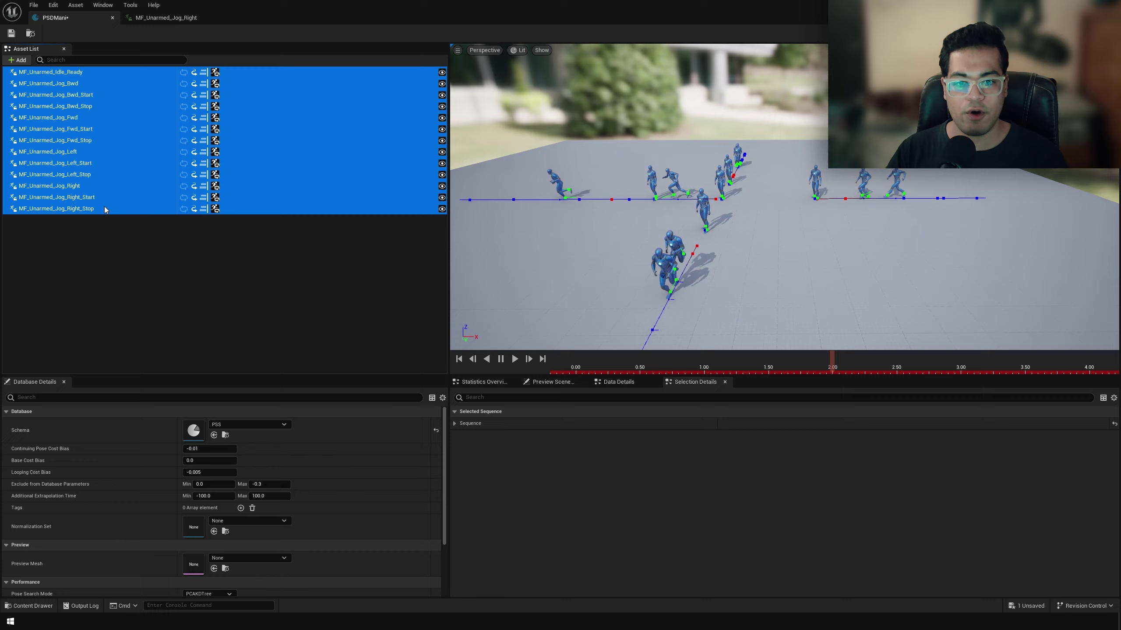
{"action": "mouse_move", "coordinate": [543, 262]}
{"action": "right_mouse_down"}
{"action": "mouse_move", "coordinate": [481, 262]}
{"action": "mouse_move", "coordinate": [542, 256]}
{"action": "right_mouse_up"}
{"action": "left_click_drag", "start_coordinate": [543, 261], "coordinate": [536, 280]}
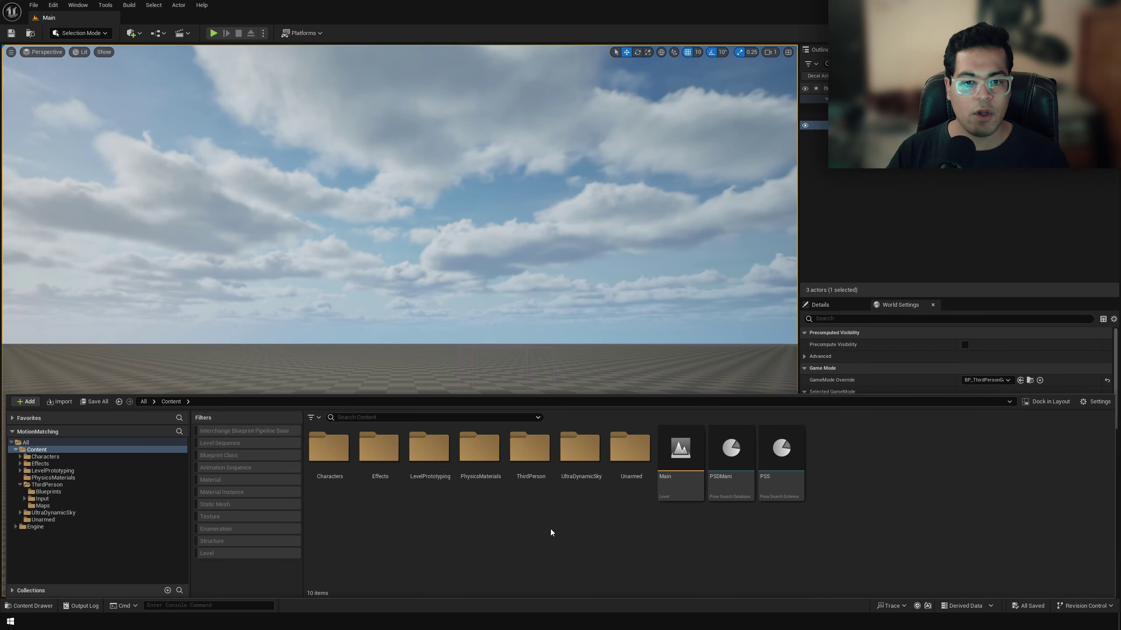
- Create an Animation Blueprint named ABP_MM in the Content folder, using the SK_Mannequin skeleton from Characters/Heroes/Mannequin/Meshes
{"action": "right_click", "coordinate": [551, 533]}
{"action": "mouse_move", "coordinate": [592, 350]}
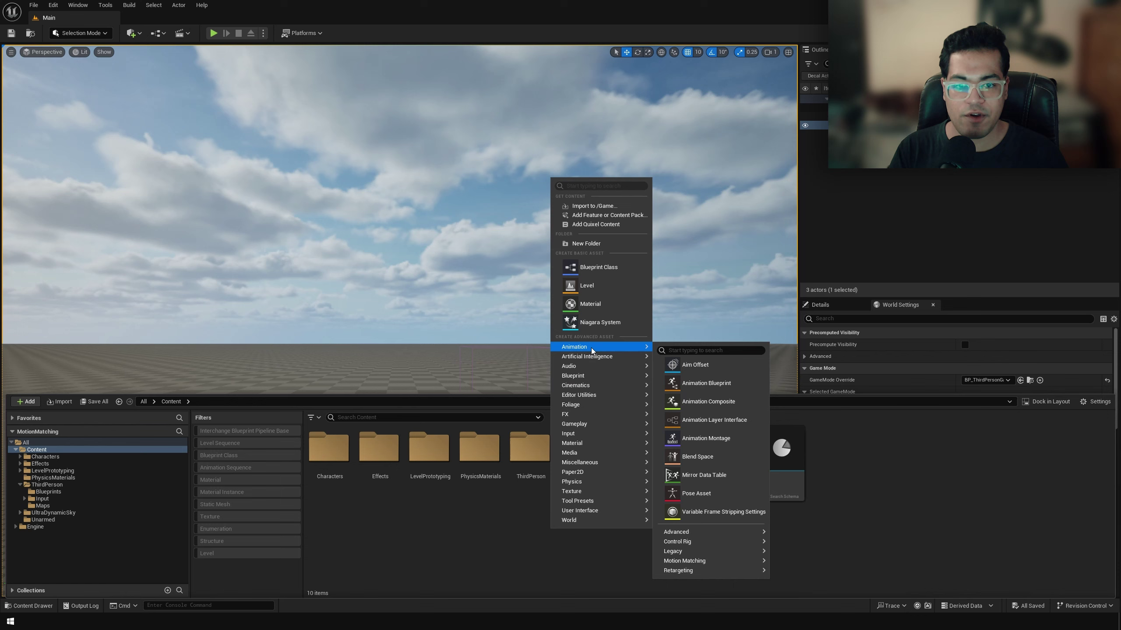
{"action": "left_click", "coordinate": [702, 383]}
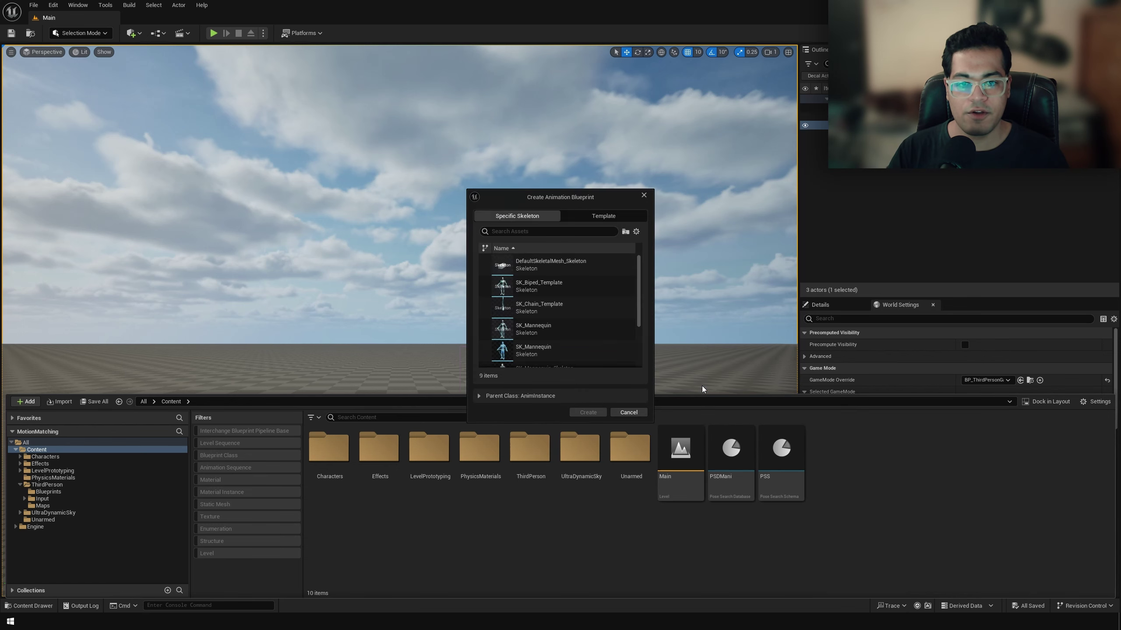
{"action": "scroll", "coordinate": [574, 324], "scroll_direction": "down", "scroll_amount": 1}
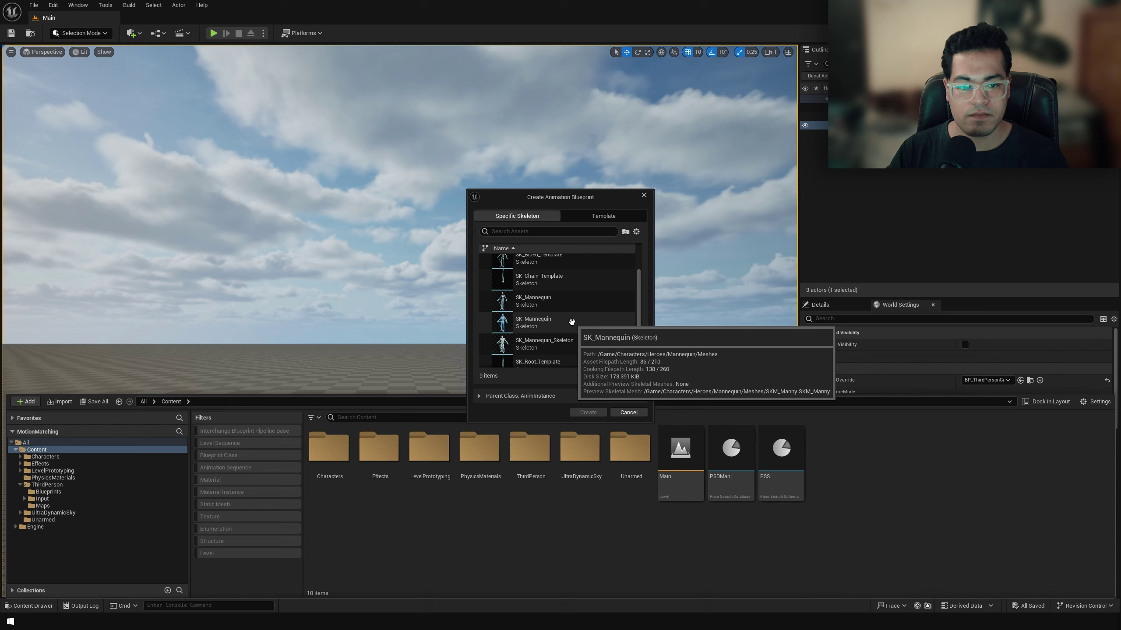
{"action": "left_click", "coordinate": [572, 322]}
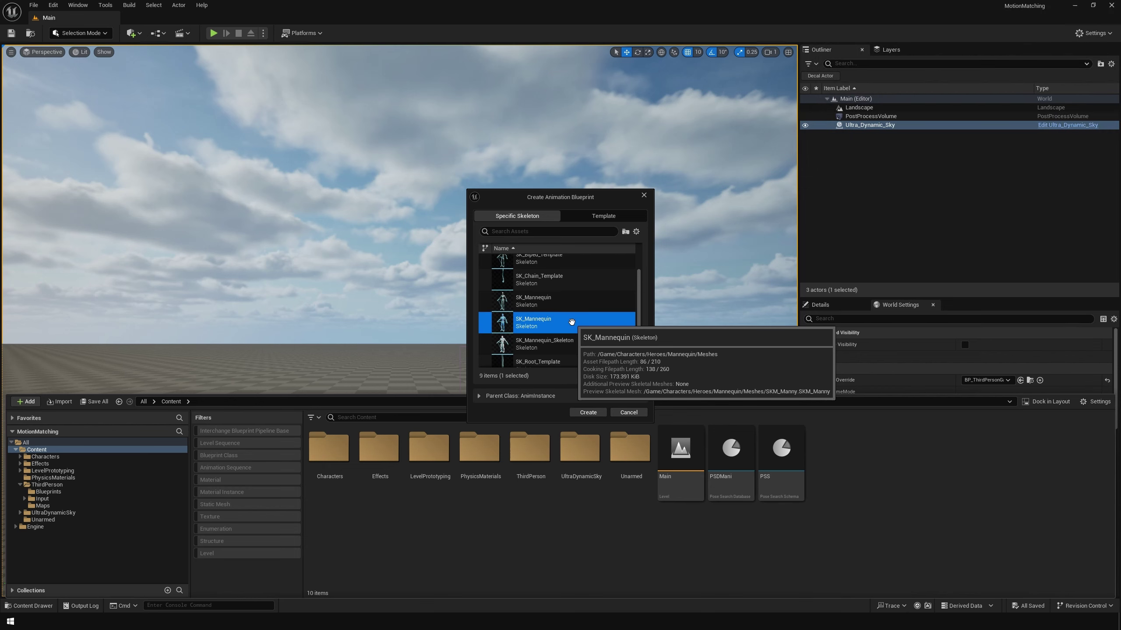
{"action": "left_click", "coordinate": [587, 413]}
{"action": "type", "text": "ABP_"}
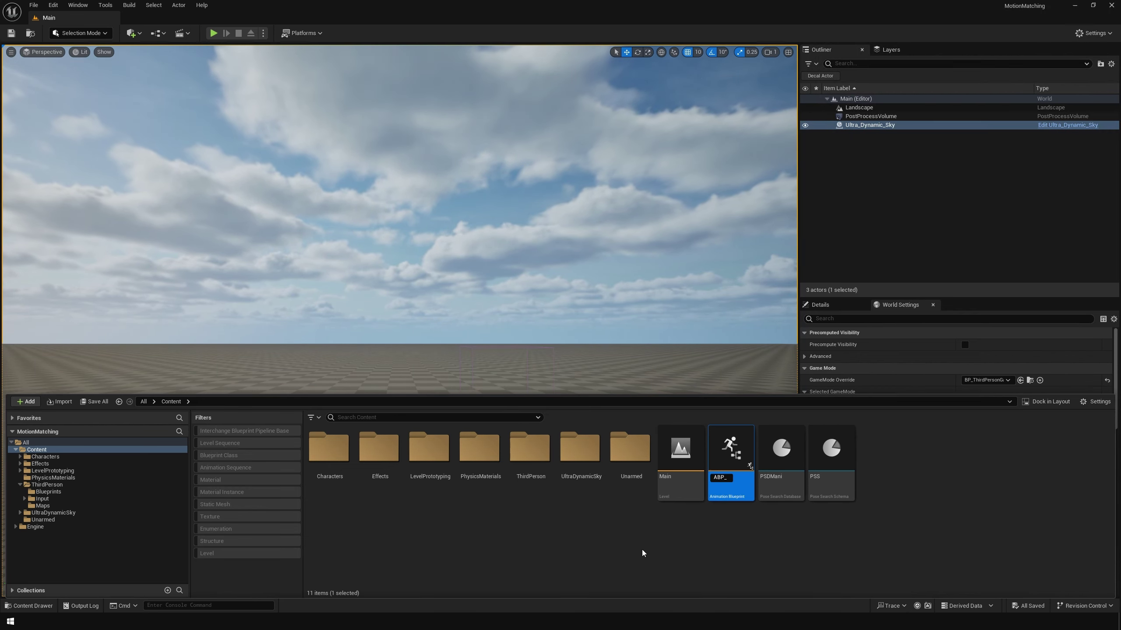
{"action": "type", "text": "MM"}
{"action": "key", "text": "Return"}
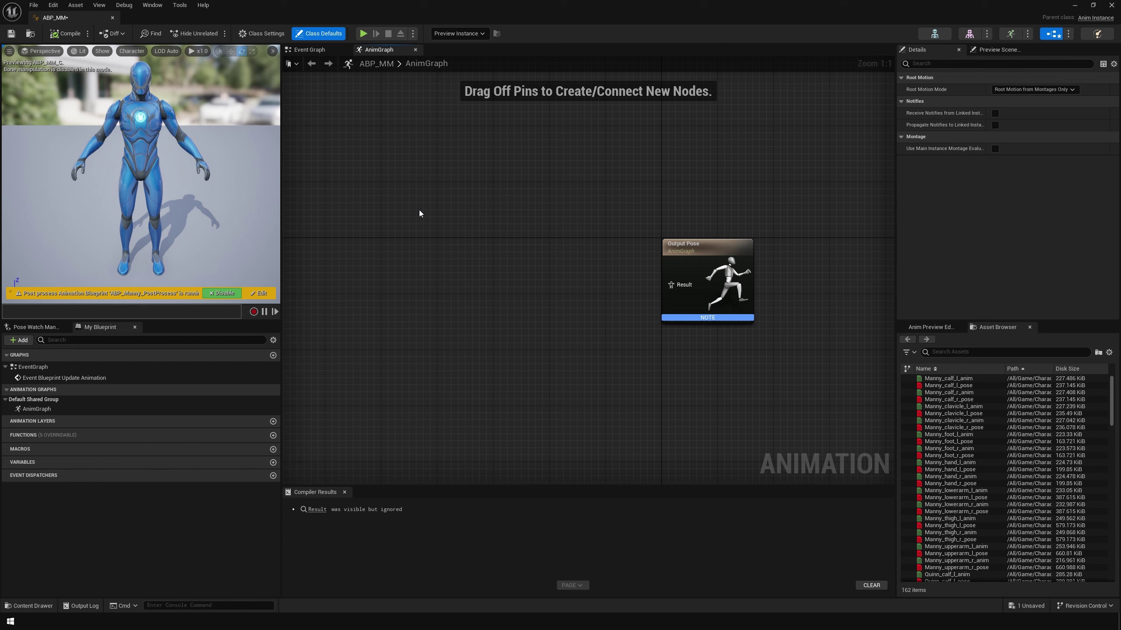
- Add a Motion Matching node to ABP_MM's AnimGraph and set its database to PSDMani
{"action": "right_click", "coordinate": [427, 252]}
{"action": "type", "text": "mo"}
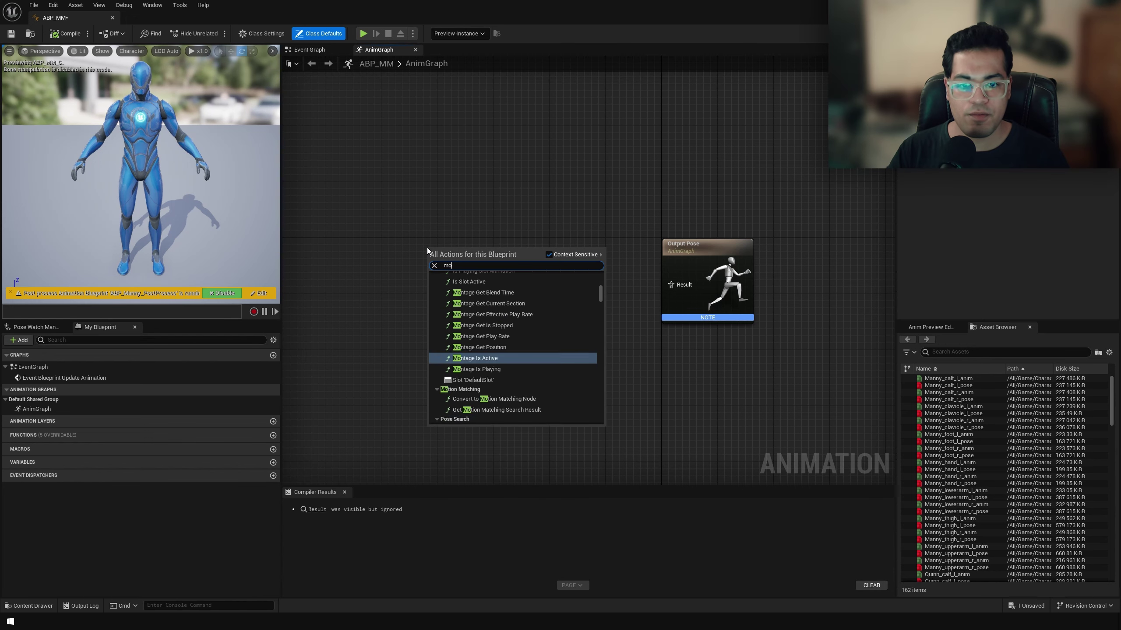
{"action": "type", "text": "tion matching"}
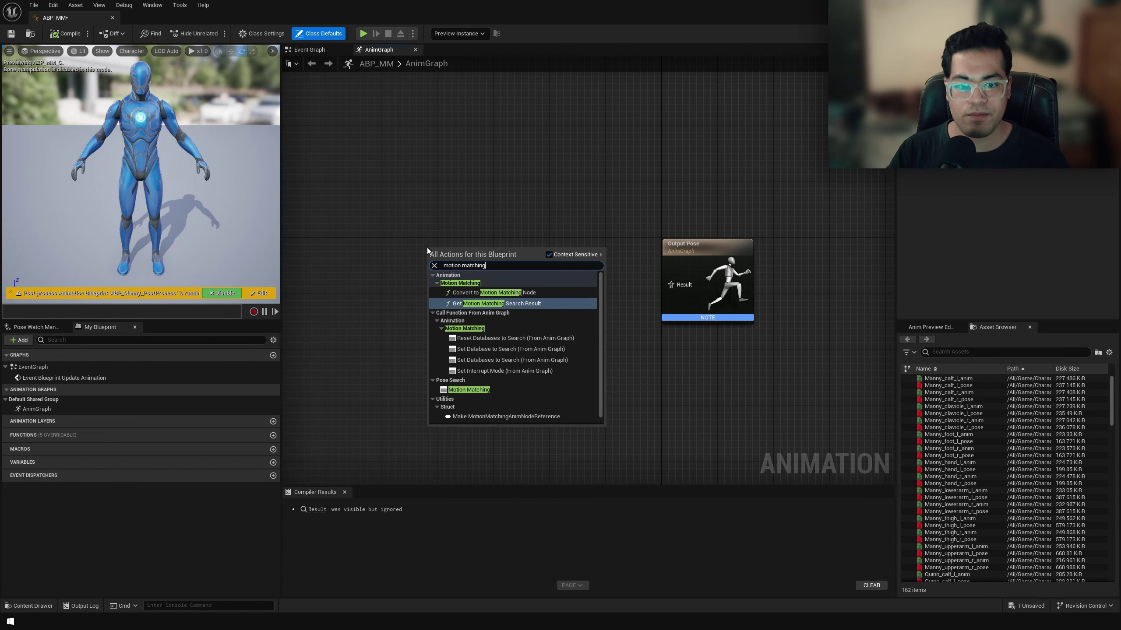
{"action": "left_click", "coordinate": [488, 391]}
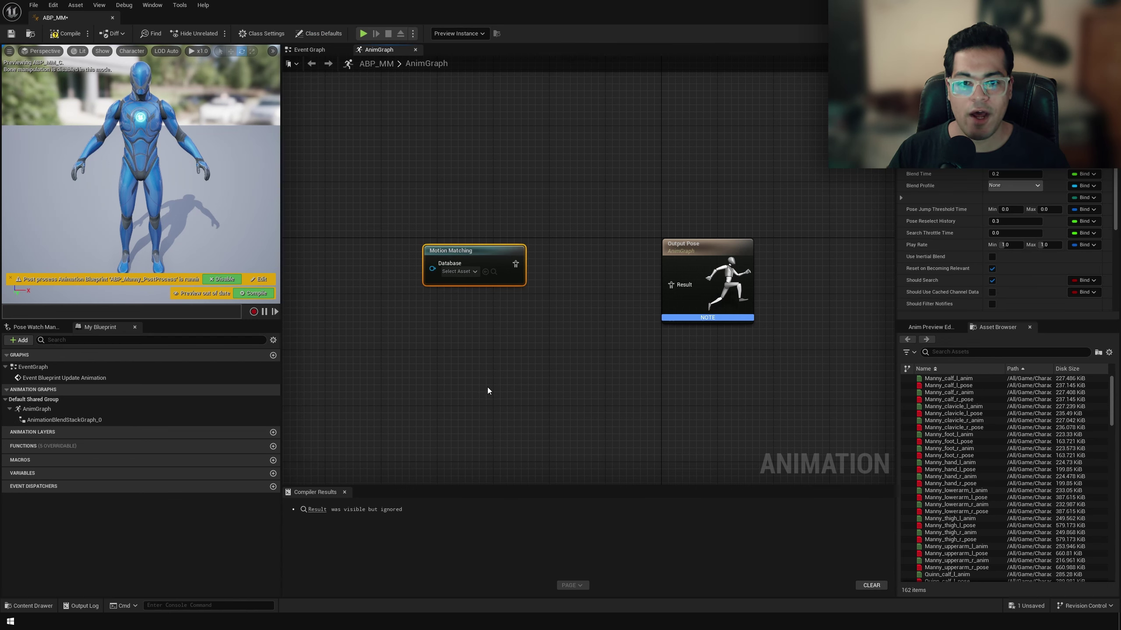
{"action": "left_click", "coordinate": [459, 271]}
{"action": "left_click", "coordinate": [483, 331]}
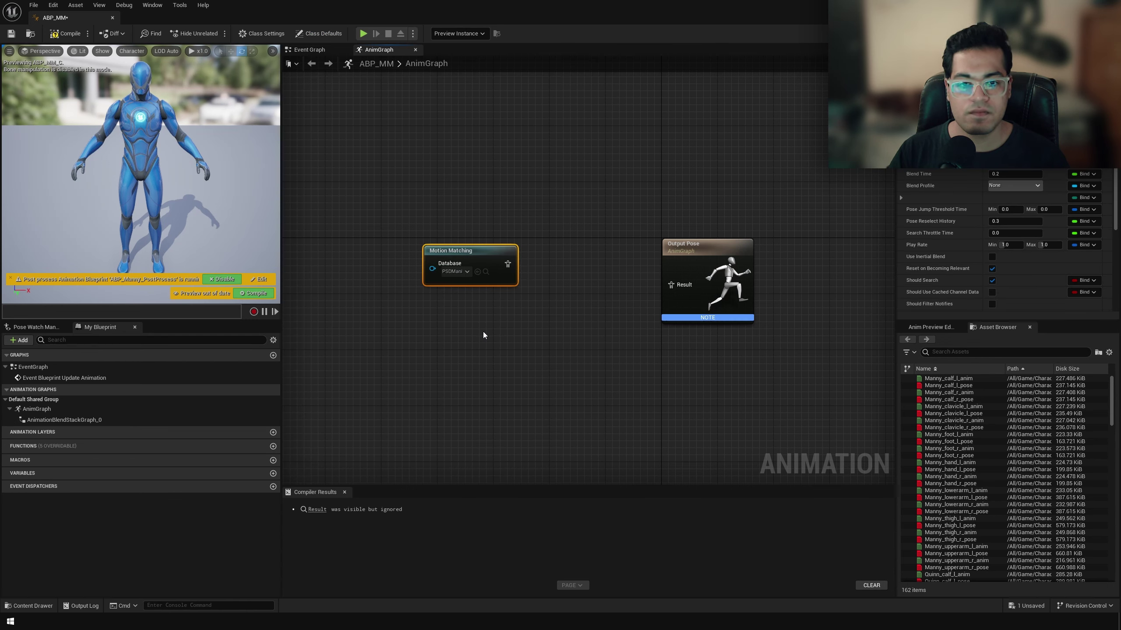
- Add a Pose History node and wire Motion Matching through its Source input to the Output Pose, arranging the nodes in a row
{"action": "right_click", "coordinate": [483, 331]}
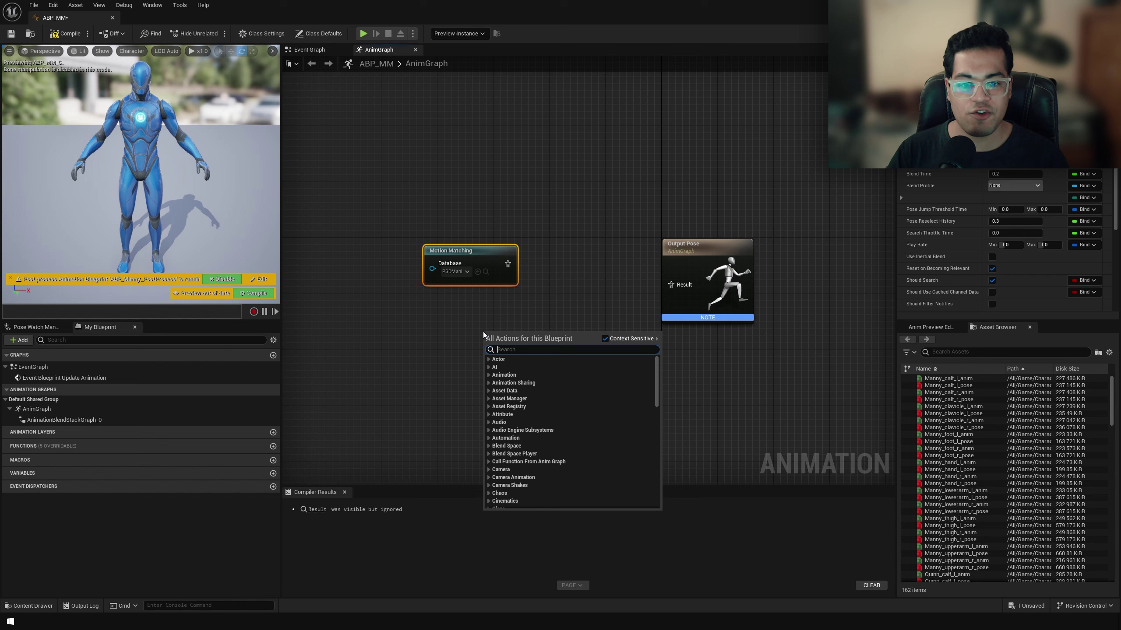
{"action": "type", "text": "pose hi"}
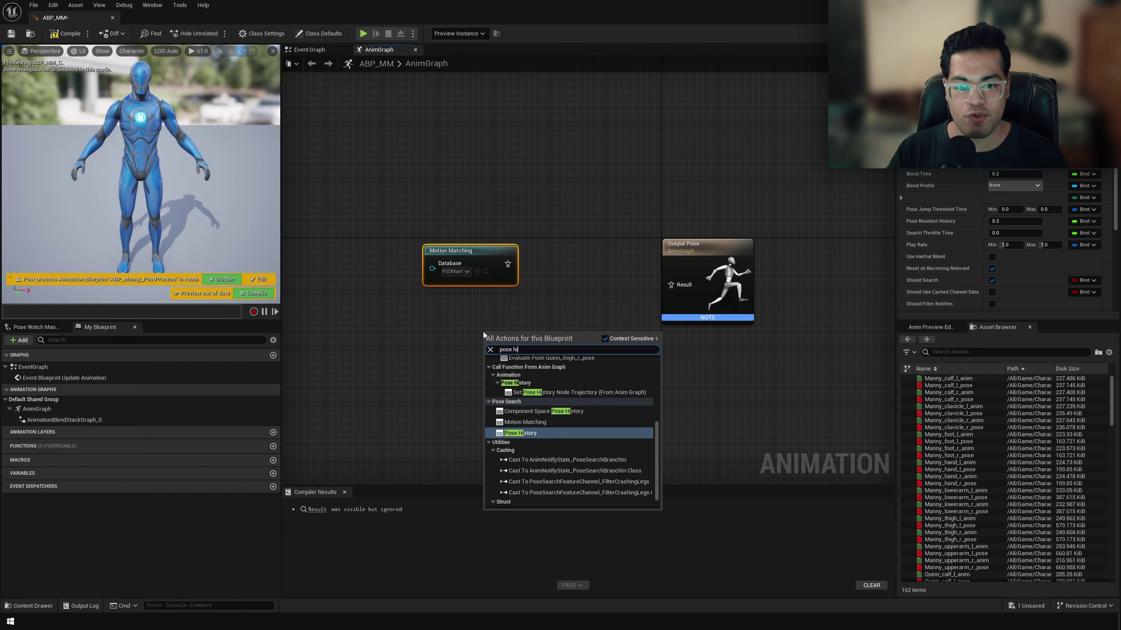
{"action": "type", "text": "story"}
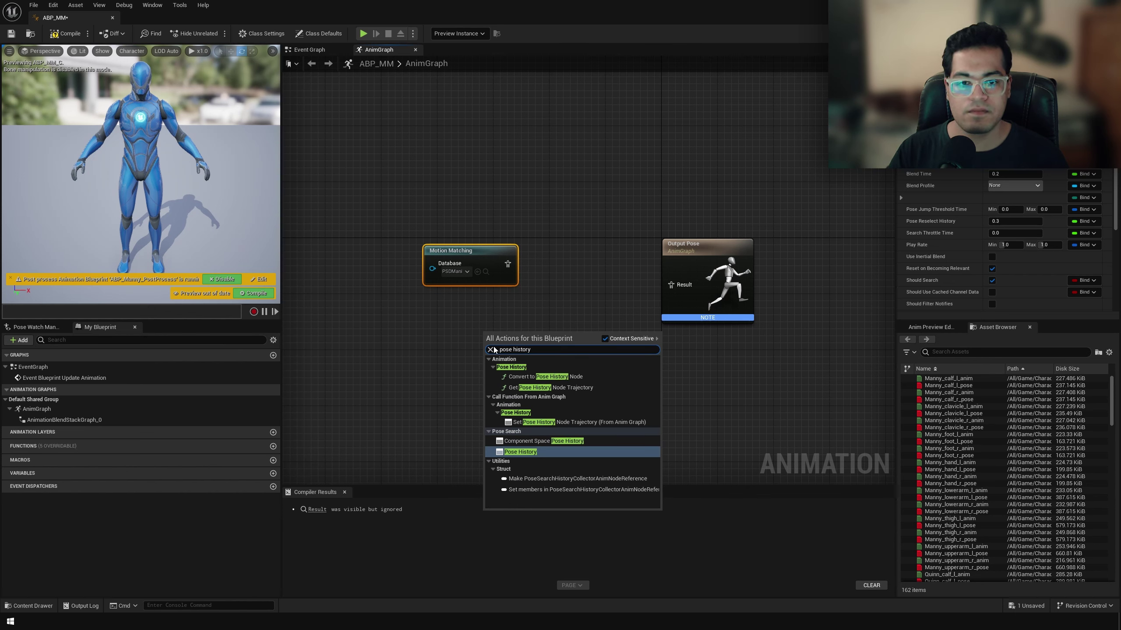
{"action": "left_click", "coordinate": [525, 454]}
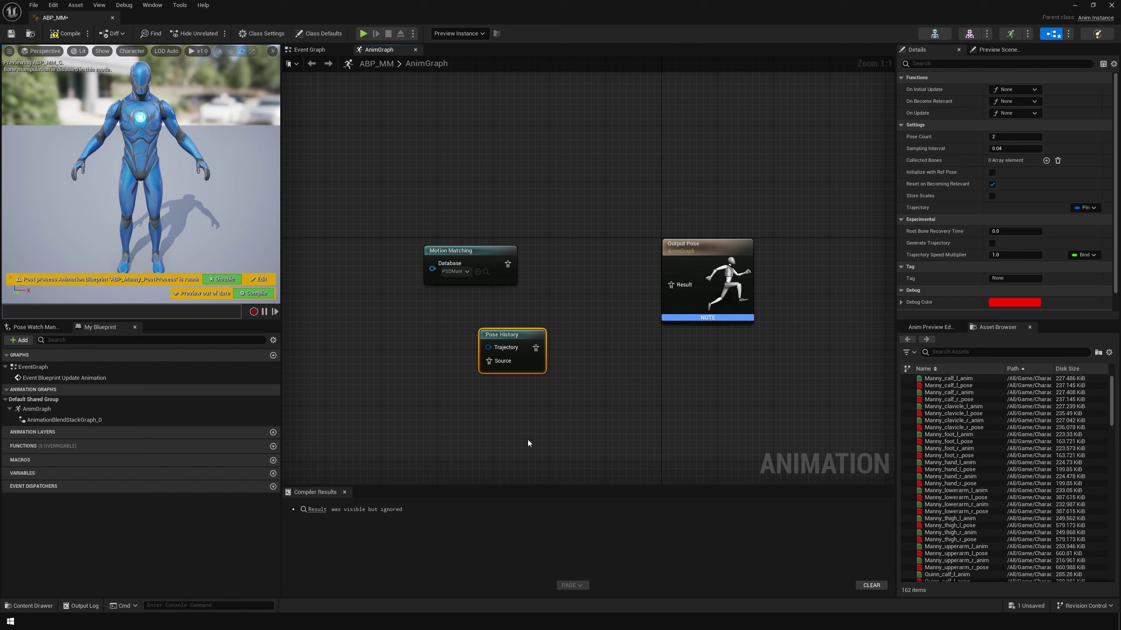
{"action": "left_click_drag", "start_coordinate": [538, 352], "coordinate": [669, 287]}
{"action": "left_click_drag", "start_coordinate": [496, 253], "coordinate": [384, 323]}
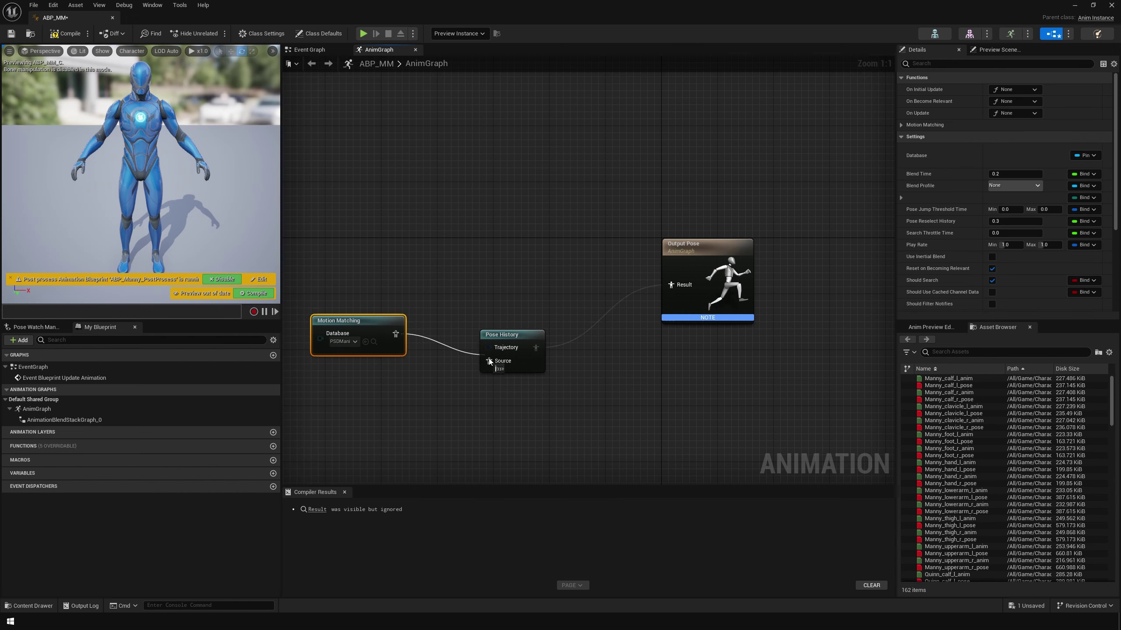
{"action": "left_click_drag", "start_coordinate": [489, 358], "coordinate": [512, 279]}
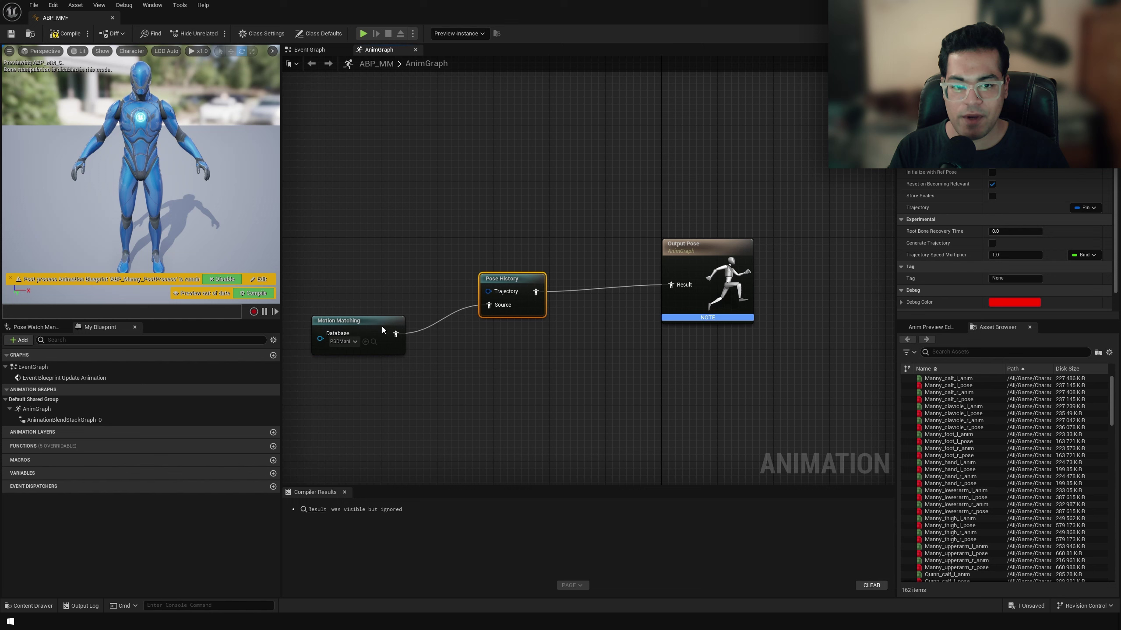
{"action": "left_click_drag", "start_coordinate": [382, 328], "coordinate": [368, 284]}
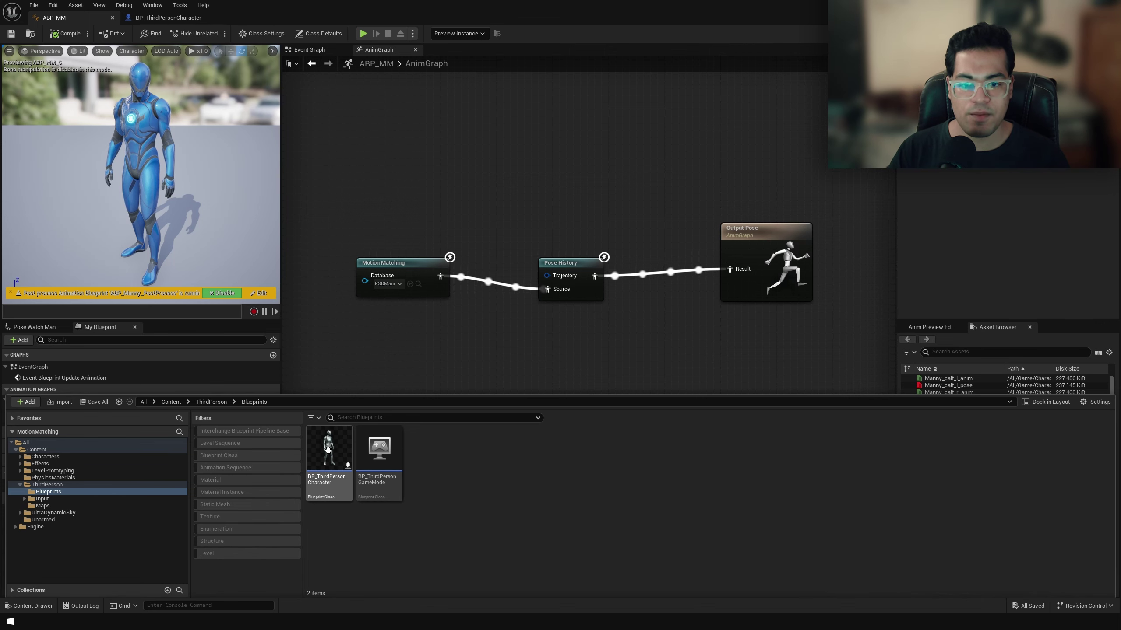
- Open BP_ThirdPersonCharacter and add a Character Trajectory component to it
{"action": "double_click", "coordinate": [327, 449]}
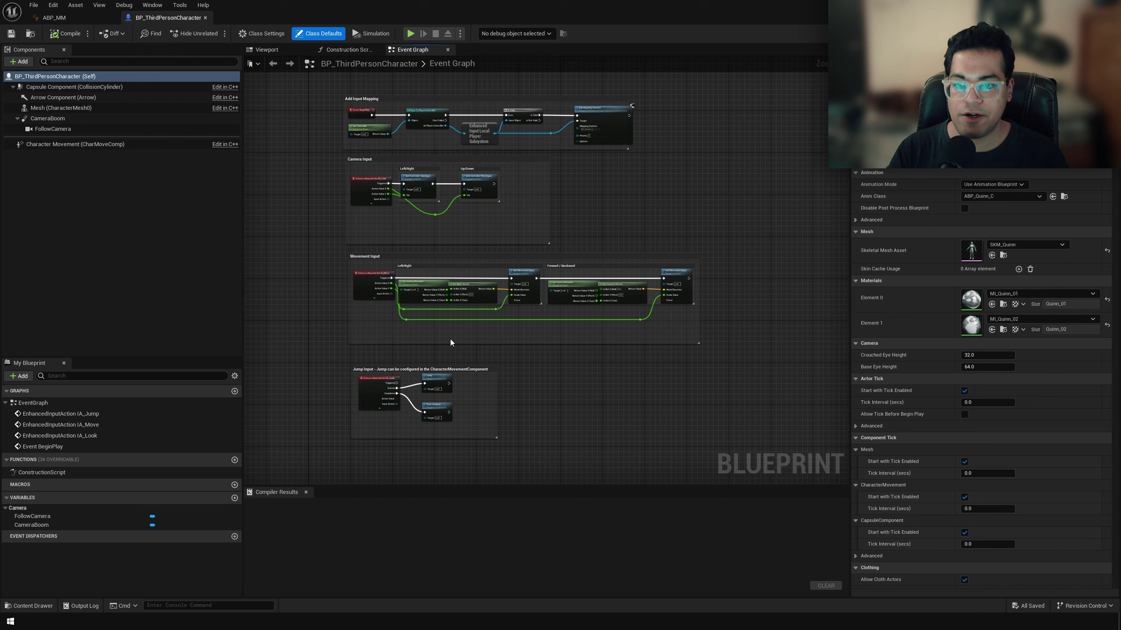
{"action": "left_click", "coordinate": [24, 63]}
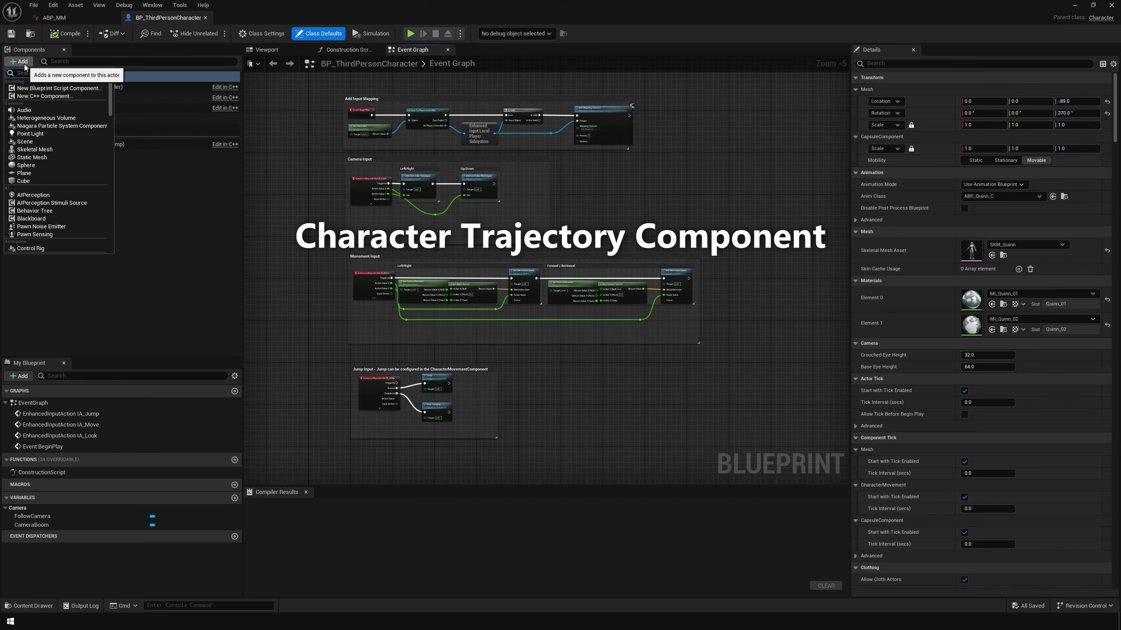
{"action": "type", "text": "traje"}
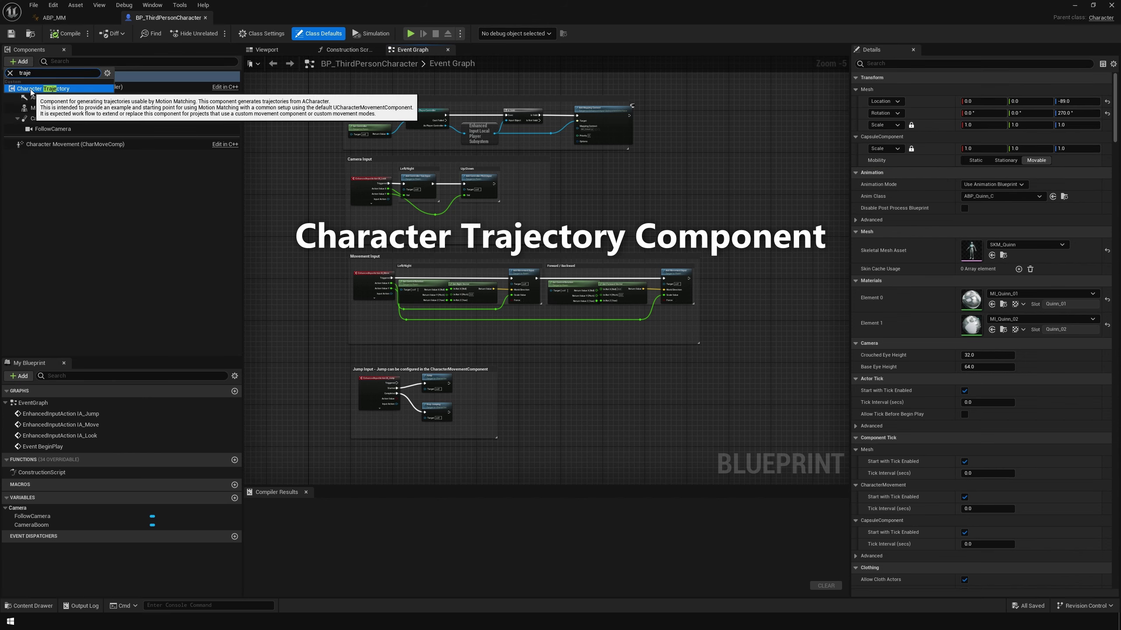
{"action": "left_click", "coordinate": [31, 89]}
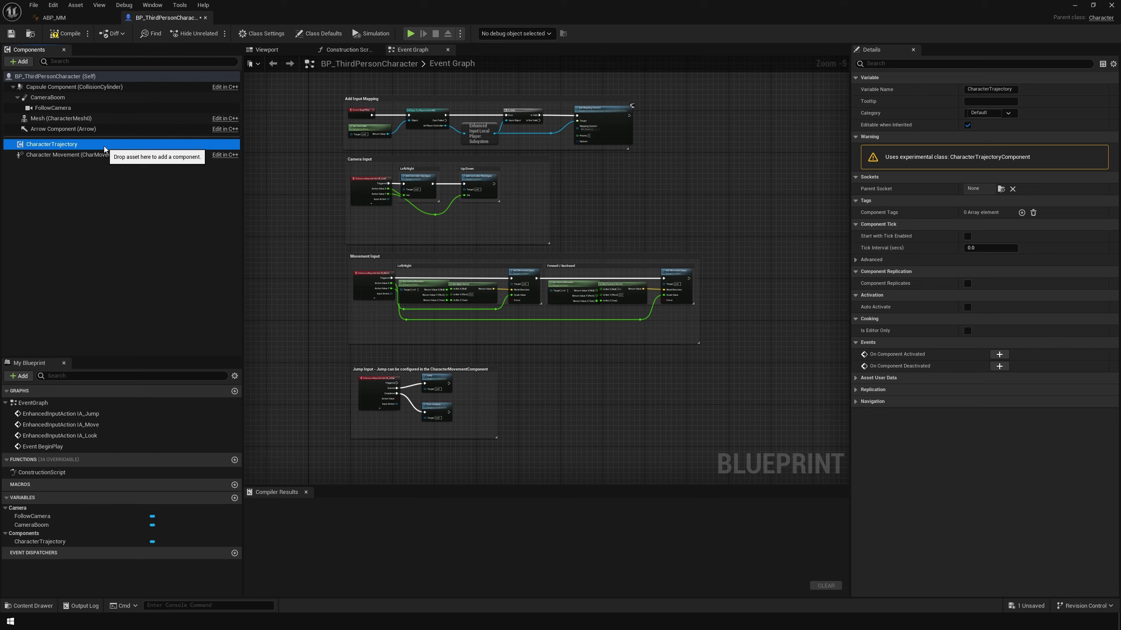
- Set the character Mesh component's skeletal mesh to the blue SKM_Quinn variant
{"action": "left_click", "coordinate": [86, 119]}
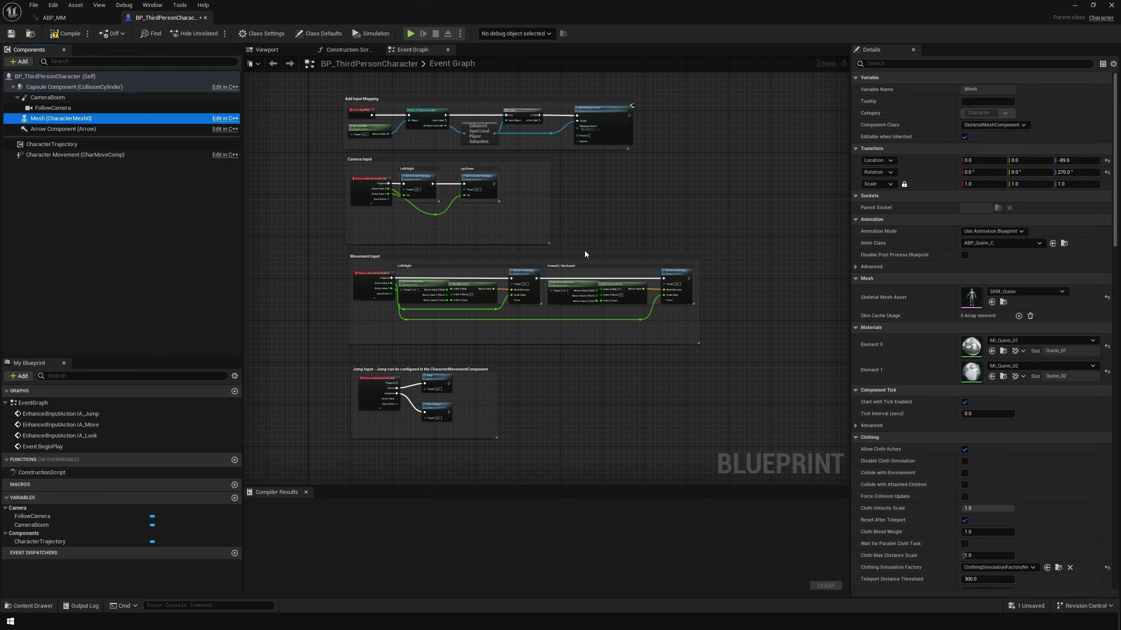
{"action": "left_click", "coordinate": [1025, 292]}
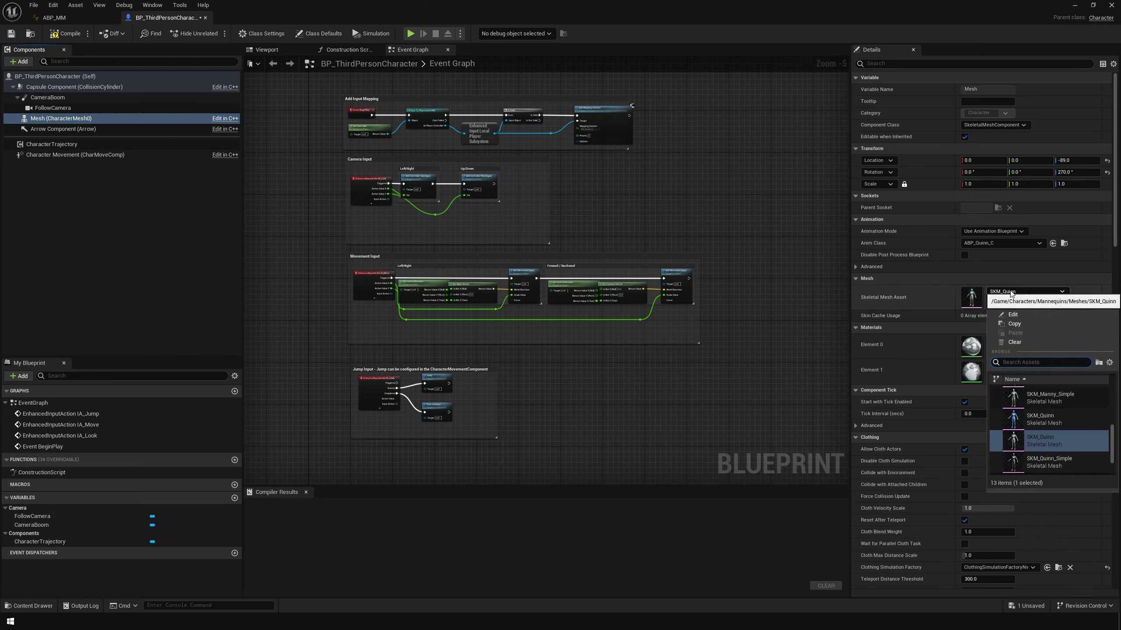
{"action": "left_click", "coordinate": [1042, 417]}
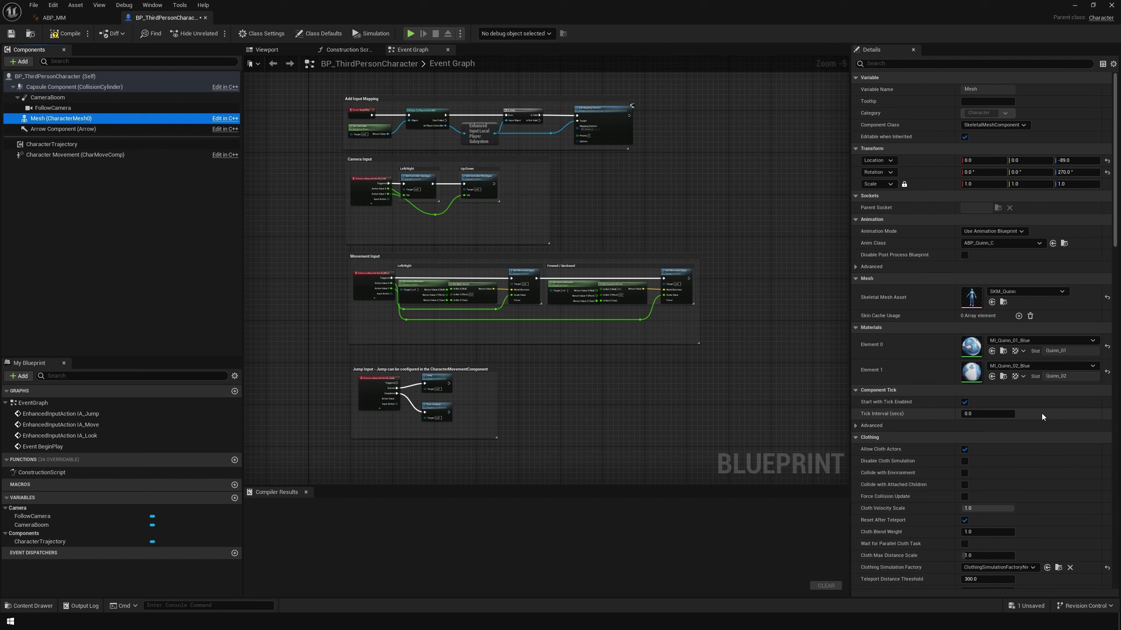
- Set the character Mesh component's animation class to ABP_MM, then save and compile BP_ThirdPersonCharacter
{"action": "left_click", "coordinate": [998, 244]}
{"action": "type", "text": "AB"}
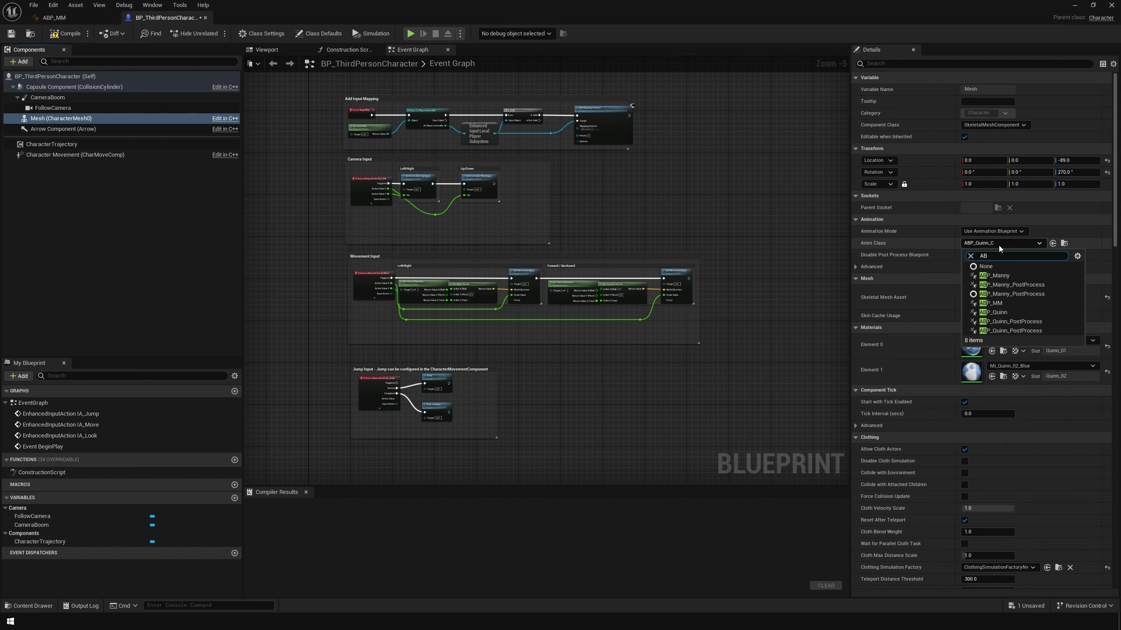
{"action": "type", "text": "P"}
{"action": "left_click", "coordinate": [998, 303]}
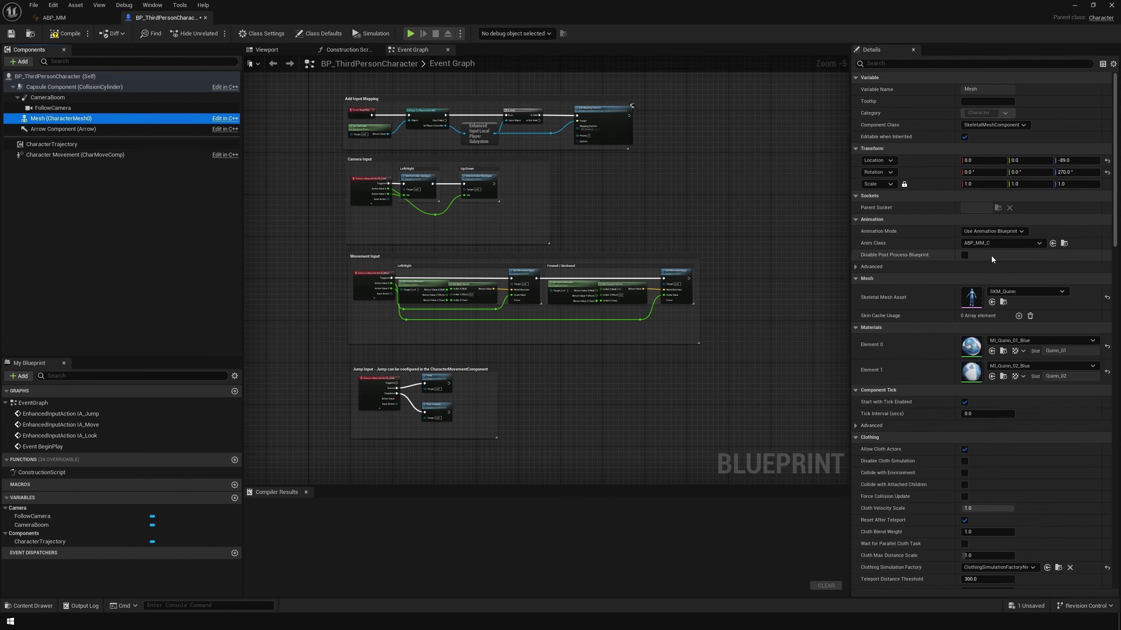
{"action": "left_click", "coordinate": [11, 34]}
{"action": "left_click", "coordinate": [65, 33]}
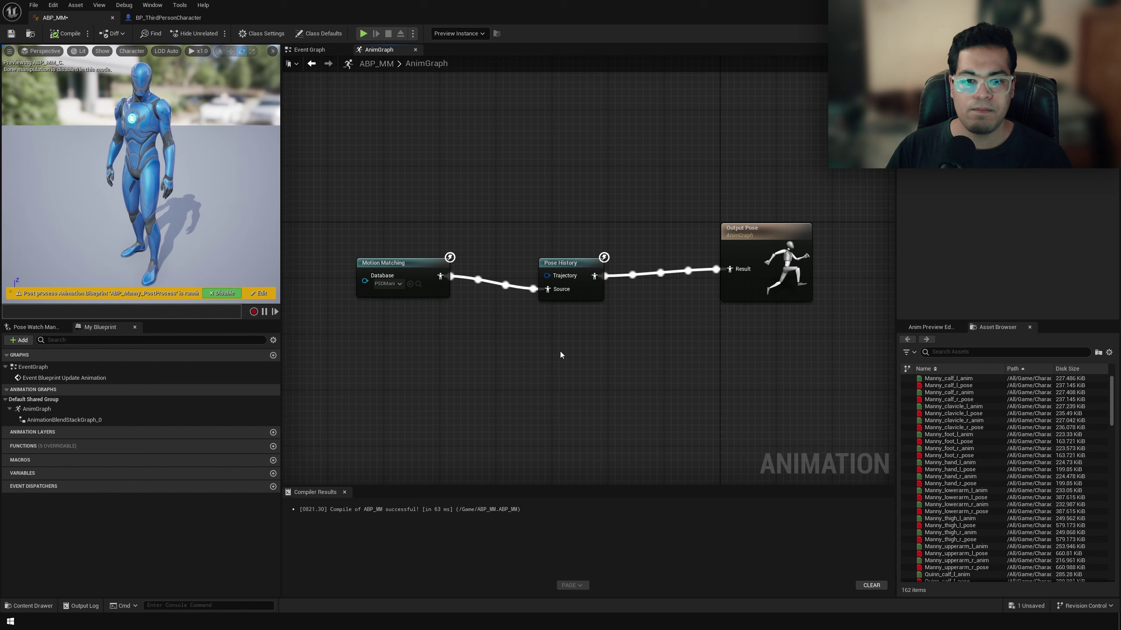
- In ABP_MM's Event Graph, cast Try Get Pawn Owner to BP_ThirdPersonCharacter and promote the cast result to a variable
{"action": "left_click", "coordinate": [322, 51]}
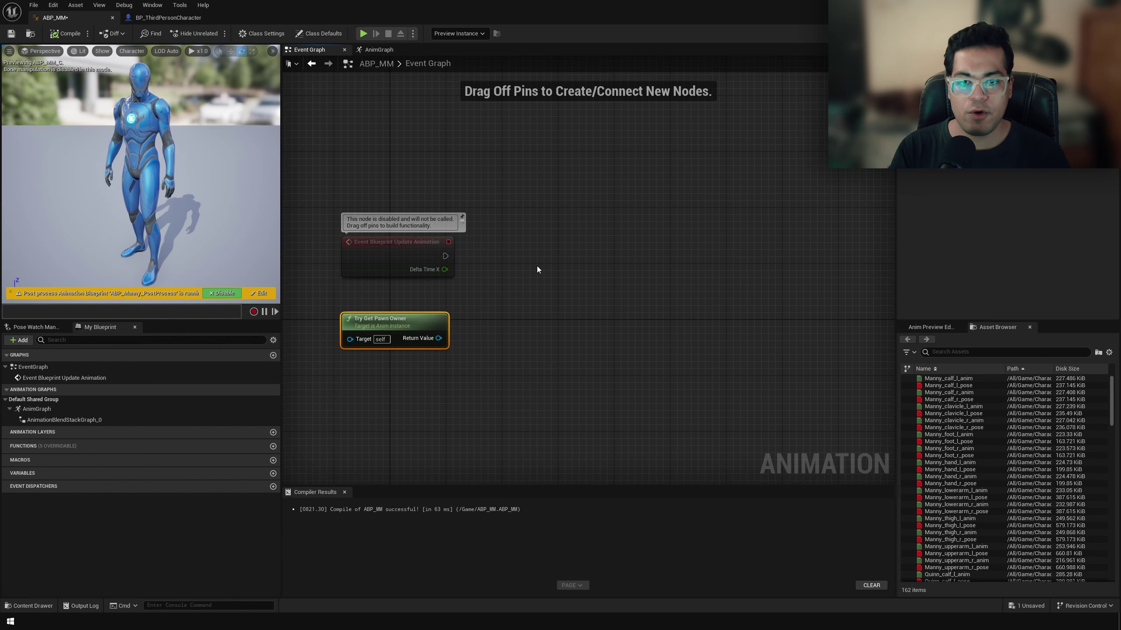
{"action": "left_click_drag", "start_coordinate": [438, 338], "coordinate": [551, 302]}
{"action": "type", "text": "cast to "}
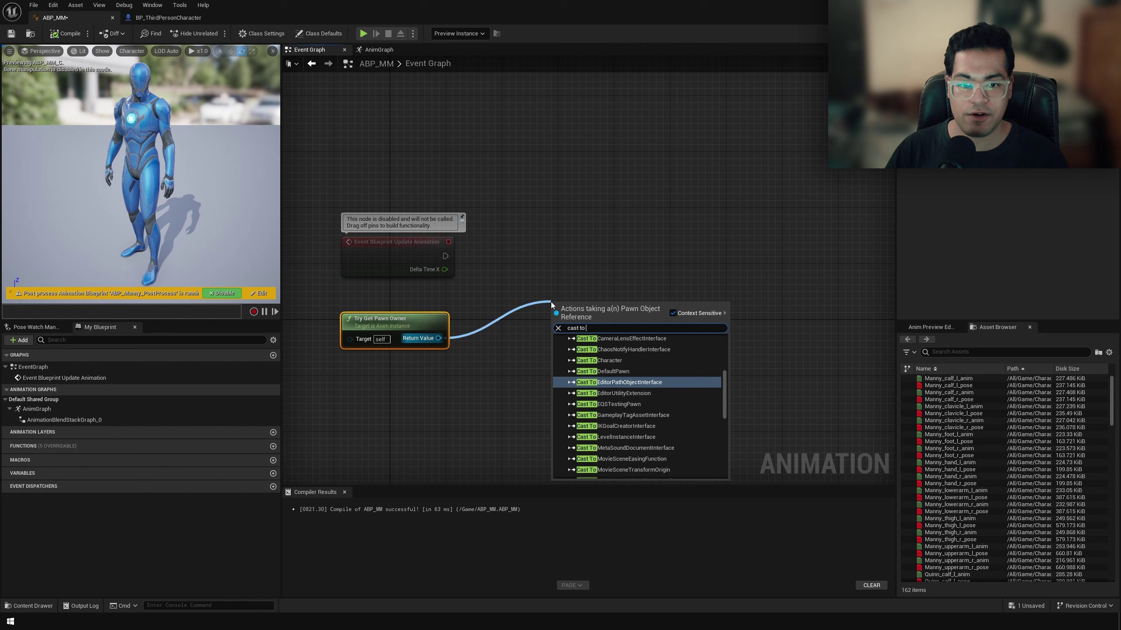
{"action": "type", "text": "third"}
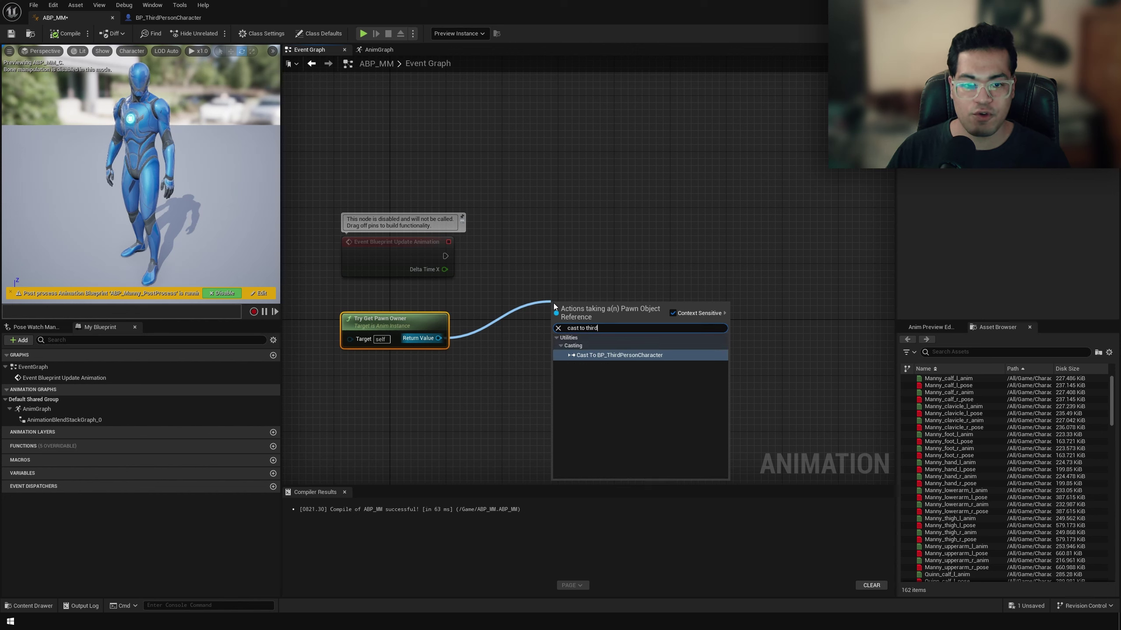
{"action": "left_click", "coordinate": [589, 355]}
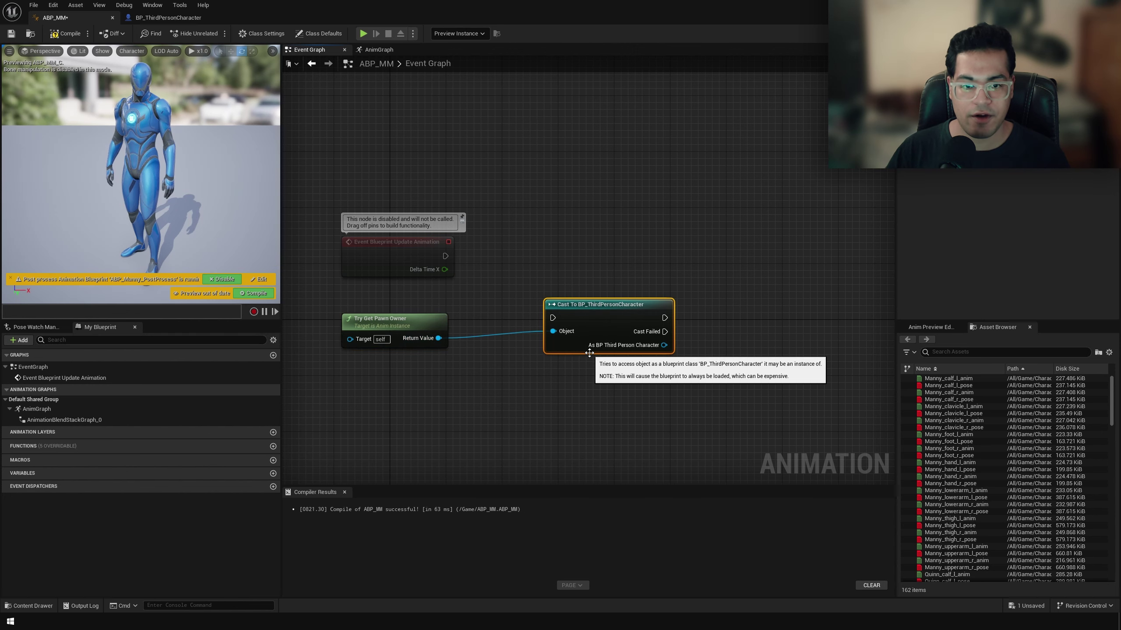
{"action": "right_click", "coordinate": [663, 345]}
{"action": "left_click", "coordinate": [687, 371]}
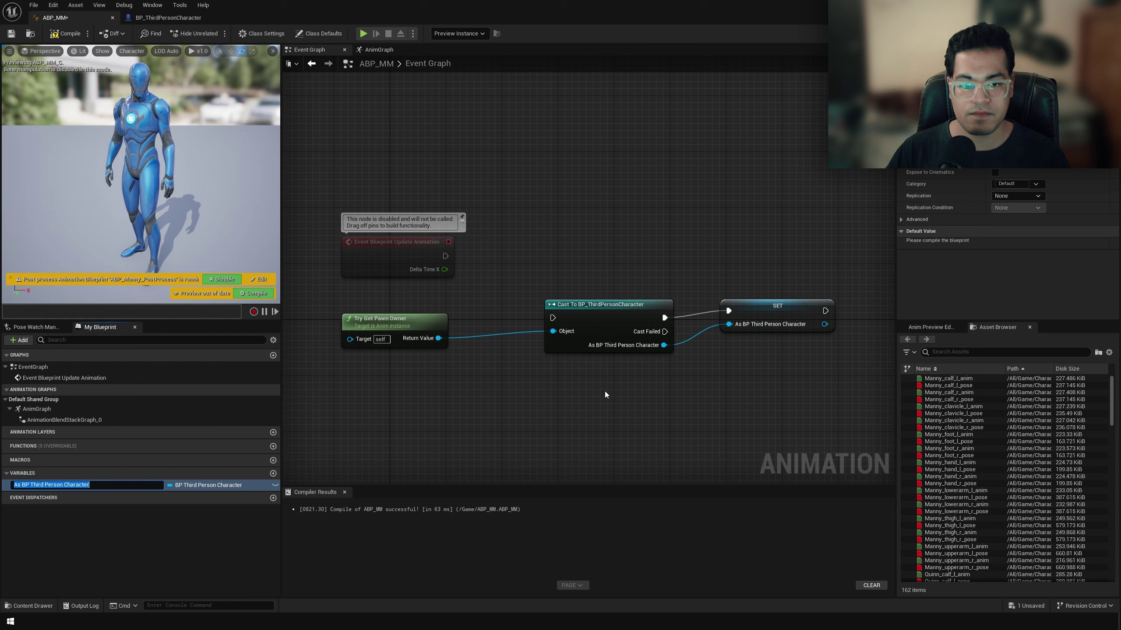
{"action": "left_click", "coordinate": [591, 397]}
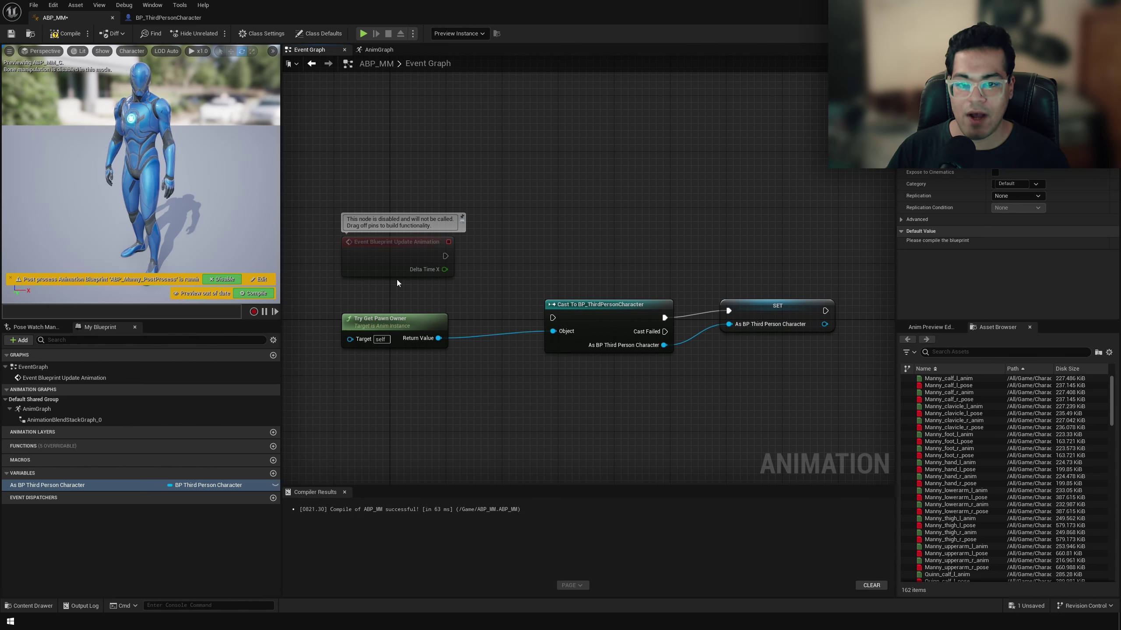
- Override Blueprint Initialize Animation and wire its execution output to the Cast To BP_ThirdPersonCharacter node
{"action": "left_click", "coordinate": [273, 356]}
{"action": "mouse_move", "coordinate": [321, 405]}
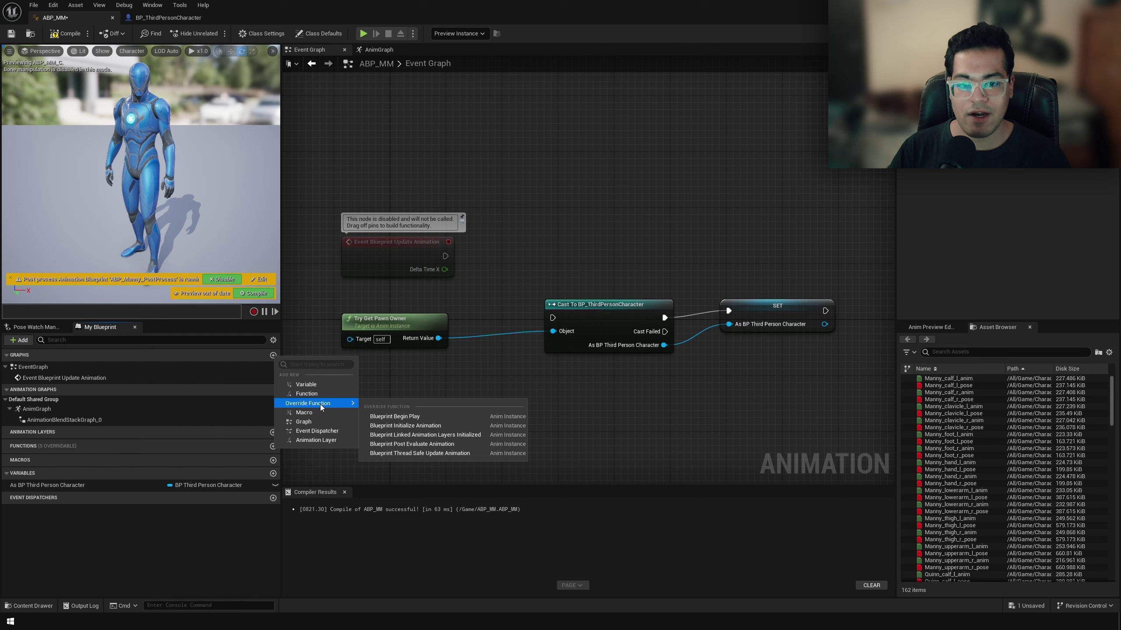
{"action": "left_click", "coordinate": [412, 426]}
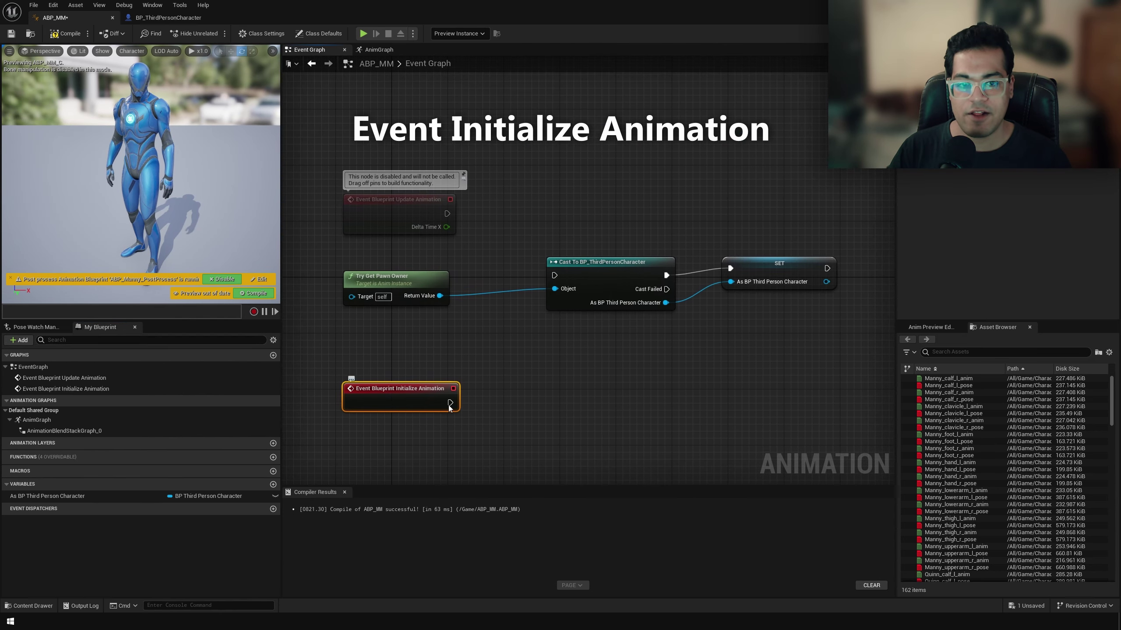
{"action": "left_click_drag", "start_coordinate": [450, 403], "coordinate": [556, 275]}
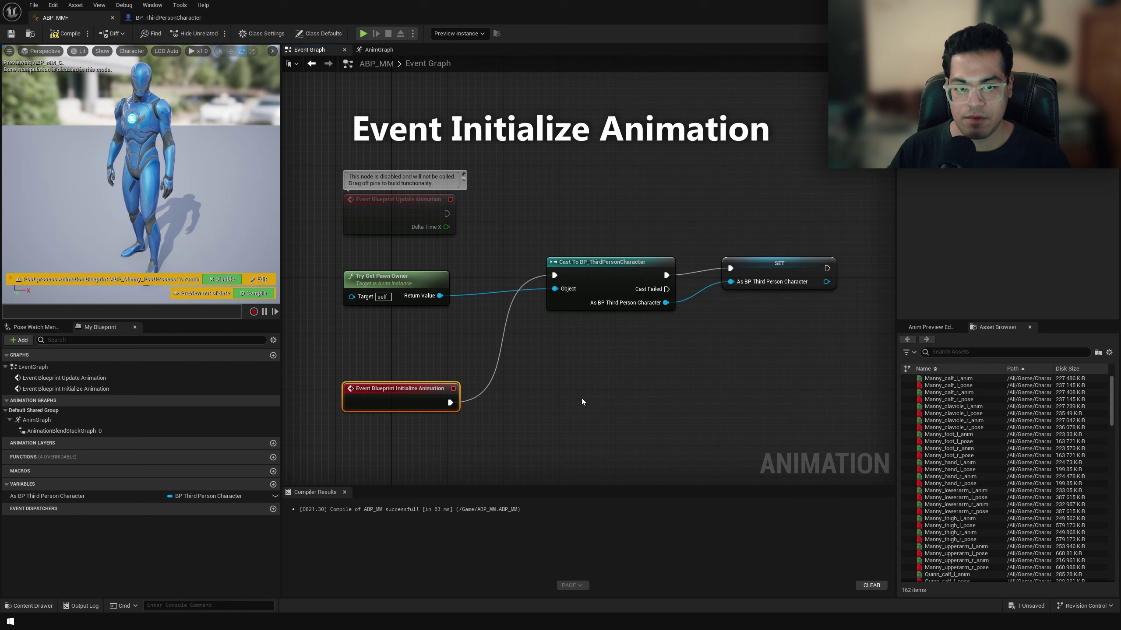
- Move the Update Animation event up and get Character Trajectory from a As BP Third Person Character getter beside it
{"action": "right_click_drag", "start_coordinate": [557, 353], "coordinate": [572, 449]}
{"action": "left_click_drag", "start_coordinate": [431, 308], "coordinate": [417, 231]}
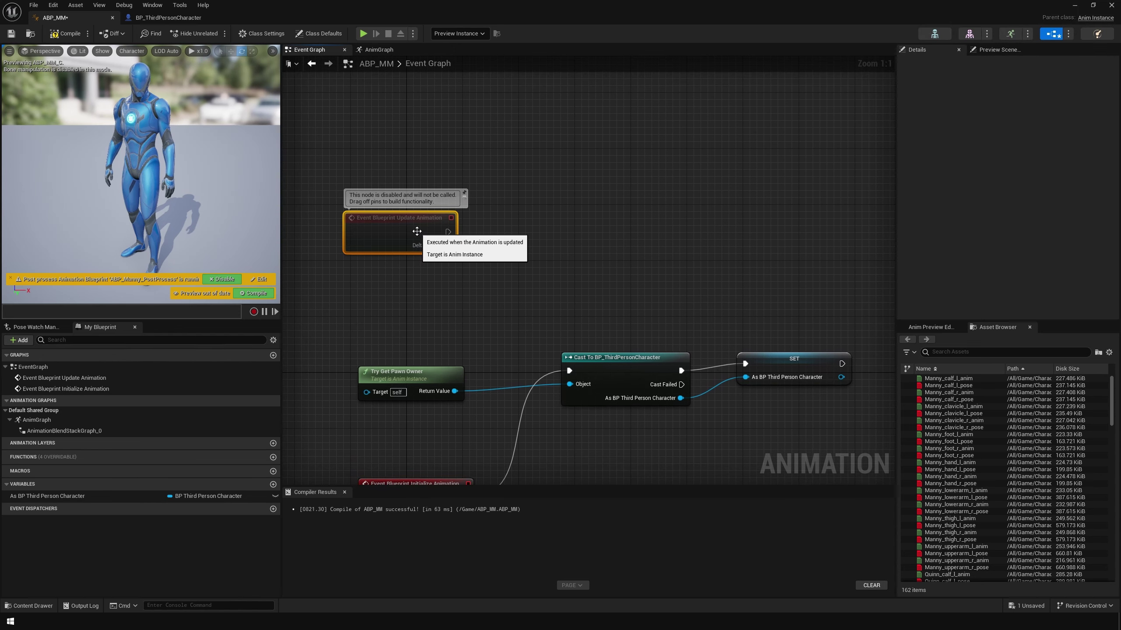
{"action": "left_click_drag", "start_coordinate": [66, 496], "coordinate": [544, 259]}
{"action": "left_click", "coordinate": [565, 275]}
{"action": "left_click_drag", "start_coordinate": [624, 262], "coordinate": [714, 235]}
{"action": "type", "text": "ge"}
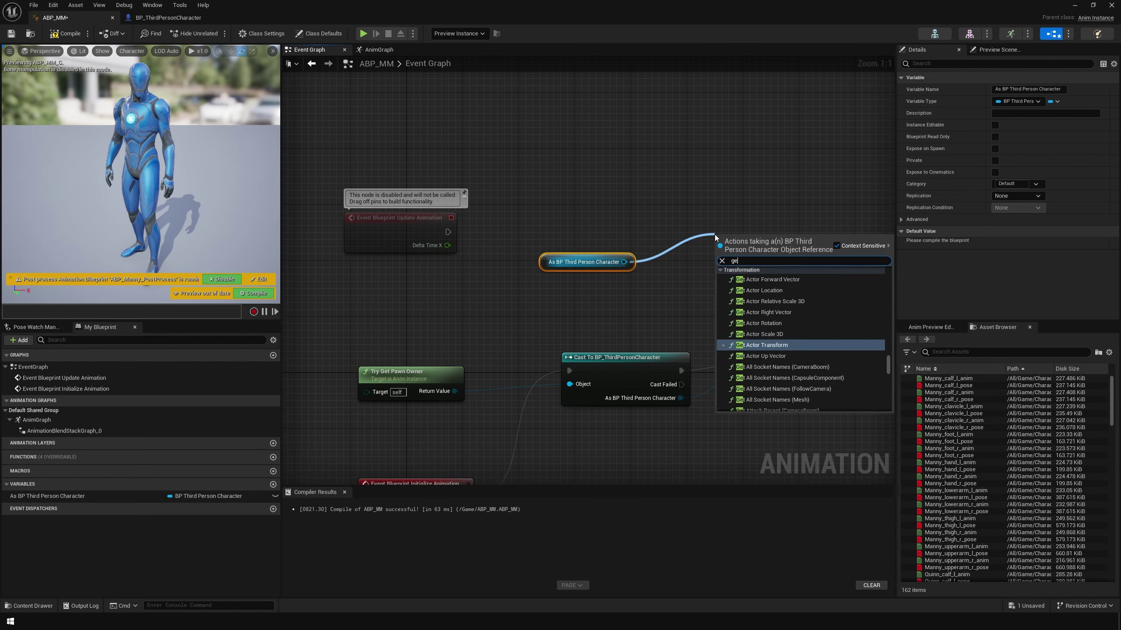
{"action": "type", "text": "t traje"}
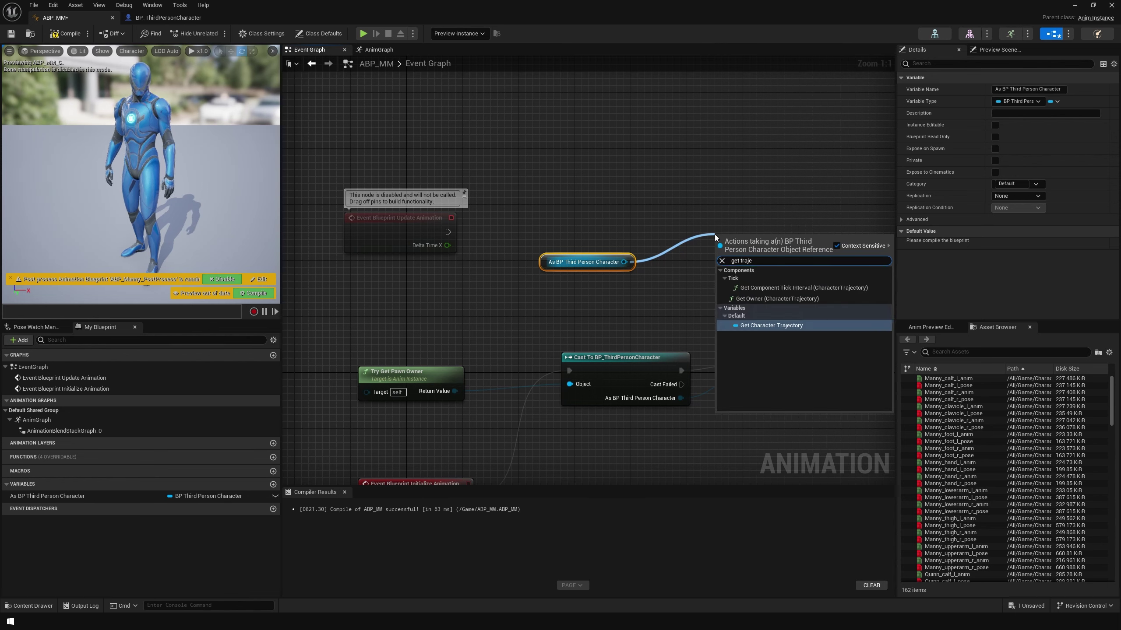
{"action": "key", "text": "Return"}
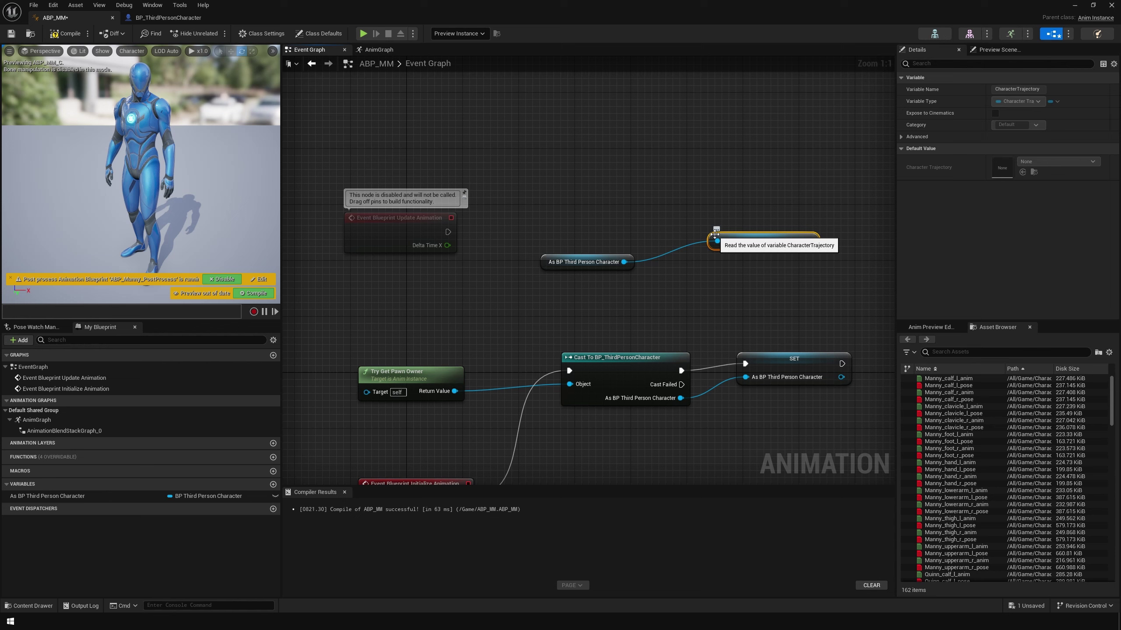
- Promote the Character Trajectory output to a variable and run its Set node from Event Blueprint Update Animation
{"action": "right_click", "coordinate": [808, 242]}
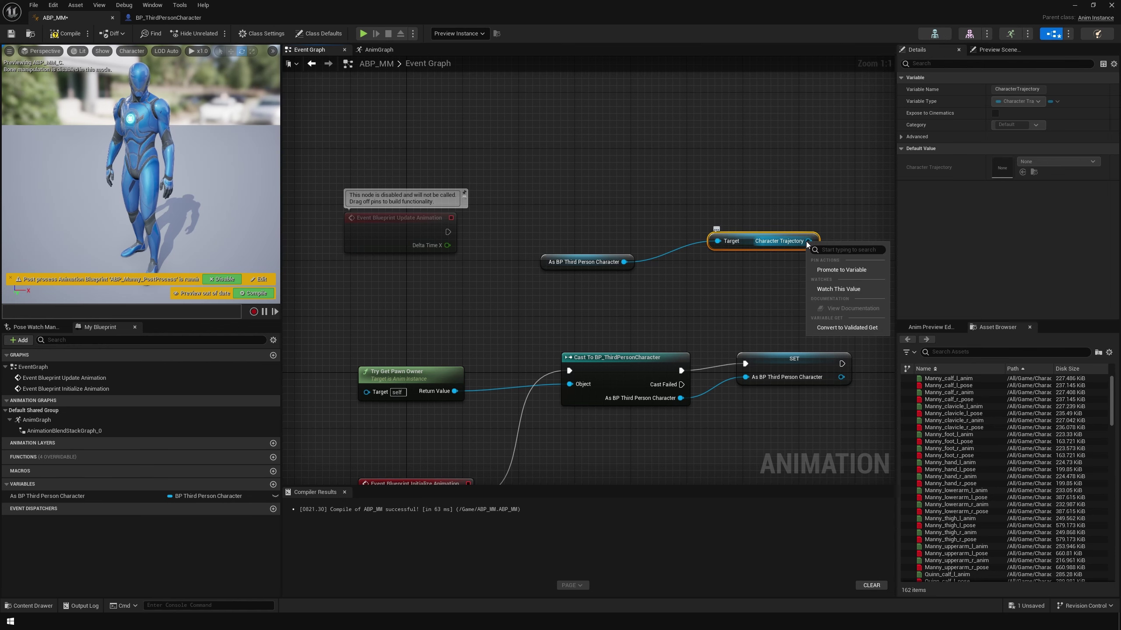
{"action": "left_click", "coordinate": [821, 270]}
{"action": "right_click_drag", "start_coordinate": [821, 272], "coordinate": [683, 289]}
{"action": "left_click_drag", "start_coordinate": [328, 245], "coordinate": [771, 257]}
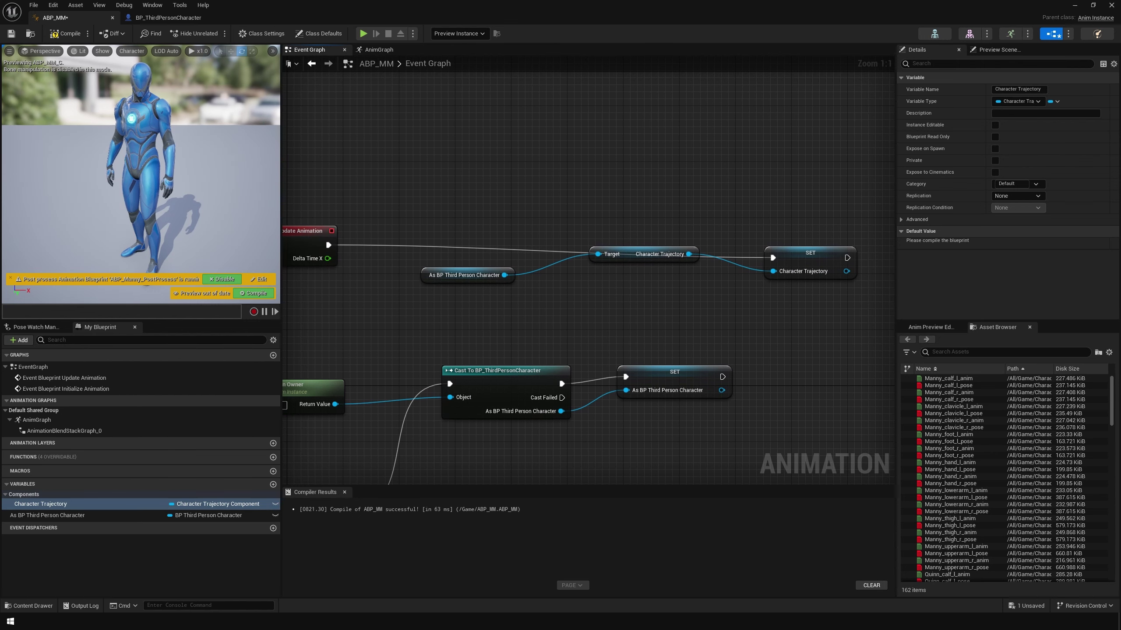
{"action": "scroll", "coordinate": [620, 297], "scroll_direction": "down", "scroll_amount": 1}
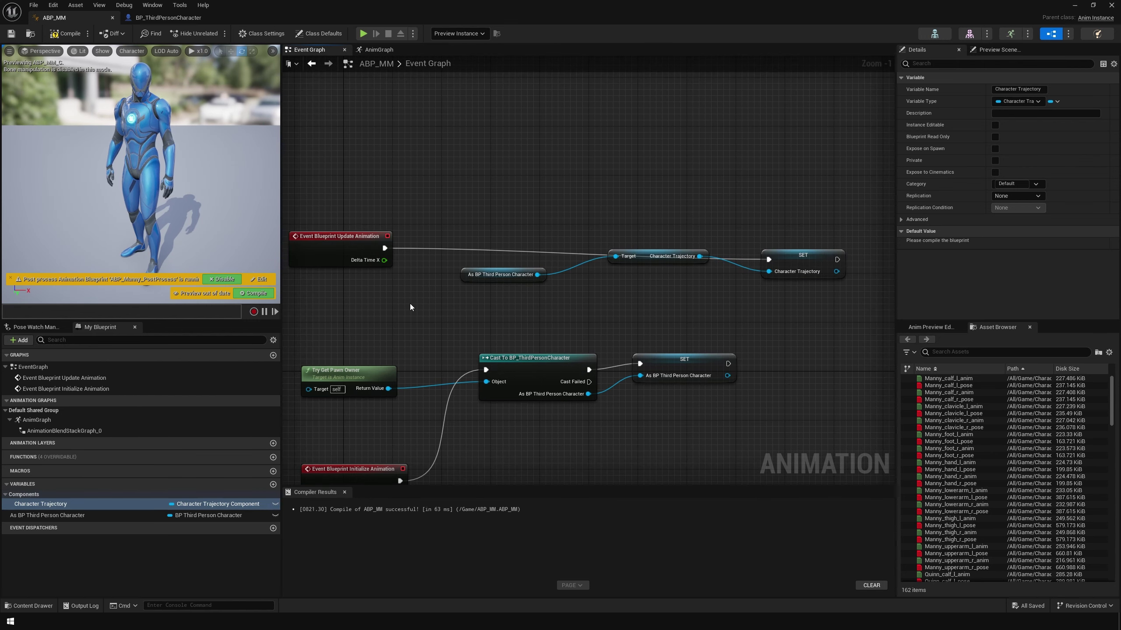
- In the AnimGraph, bind the Pose History node's Trajectory input to the Trajectory property of the Character Trajectory variable
{"action": "left_click", "coordinate": [374, 52]}
{"action": "right_click", "coordinate": [553, 275]}
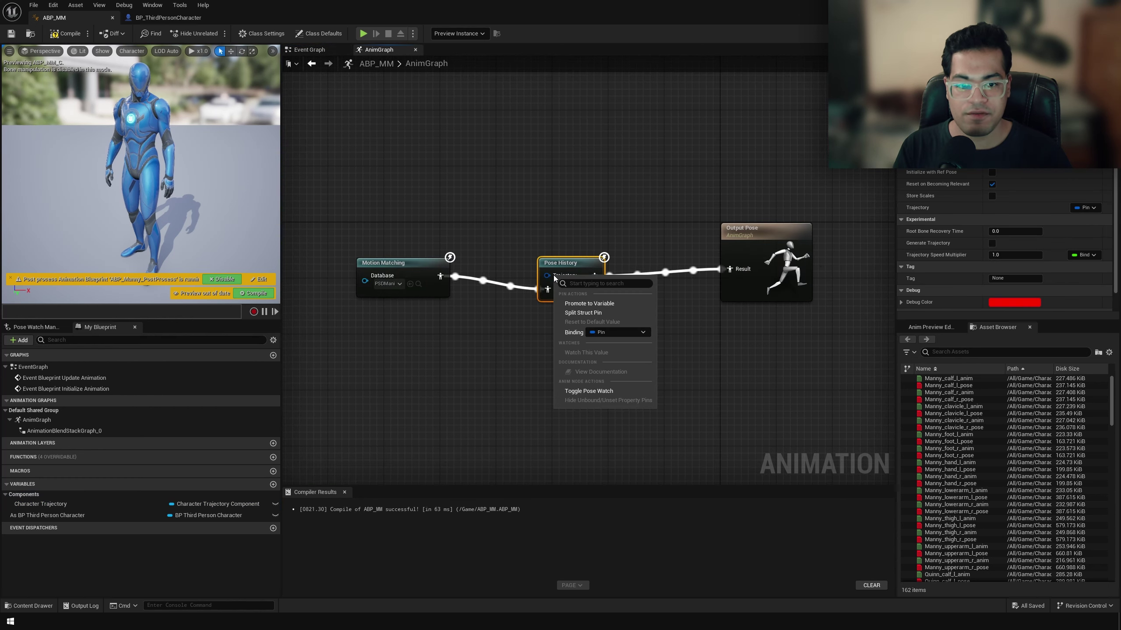
{"action": "left_click", "coordinate": [613, 331]}
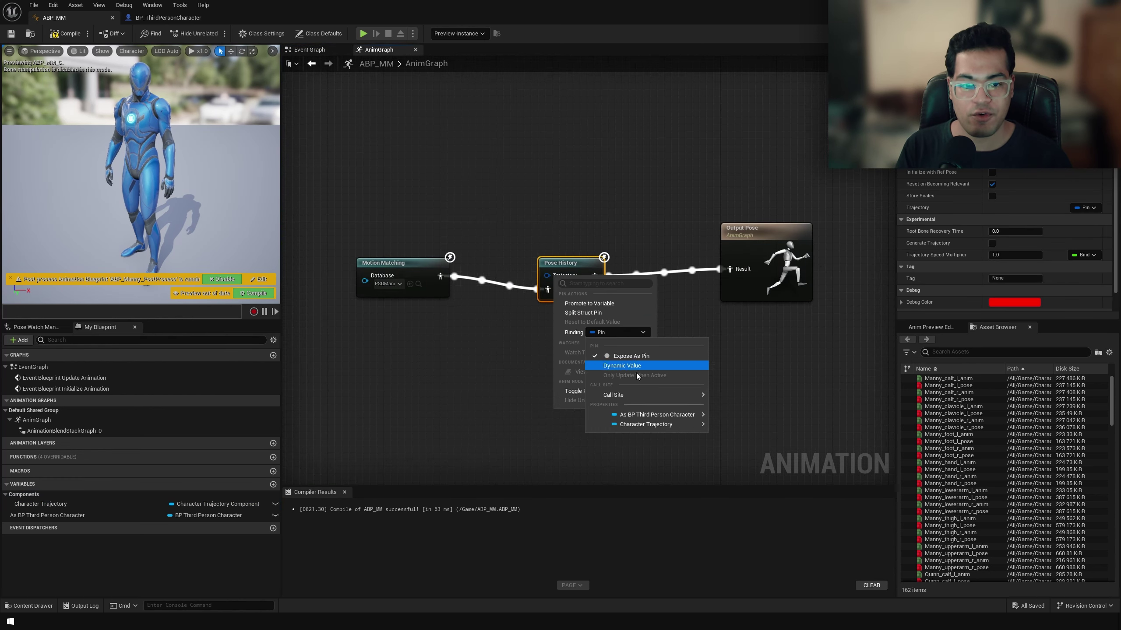
{"action": "mouse_move", "coordinate": [648, 427]}
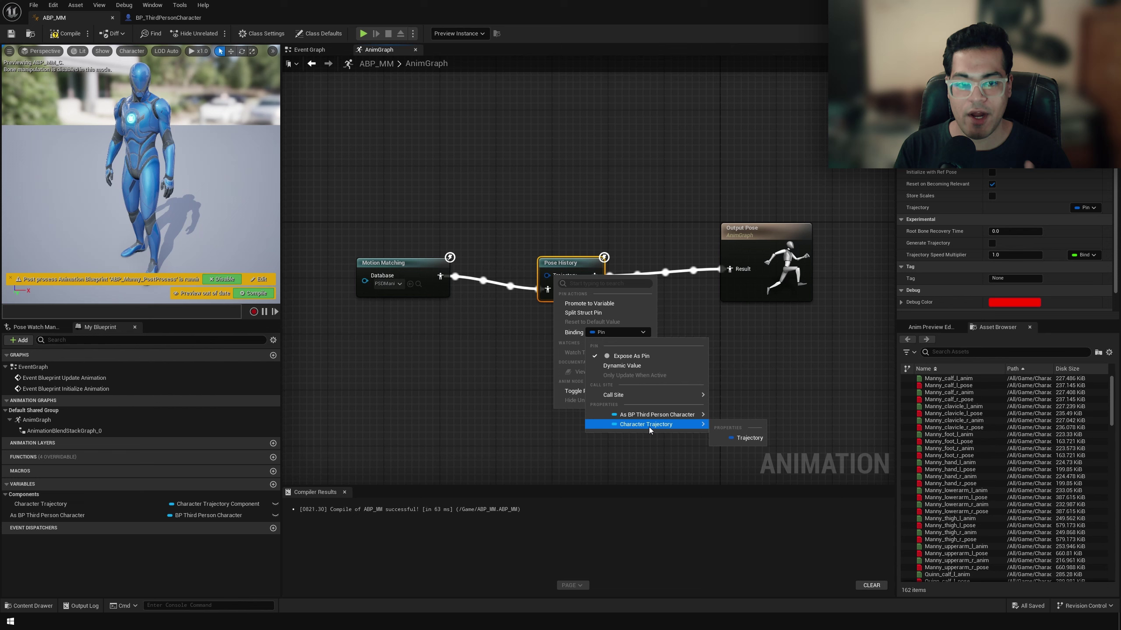
{"action": "left_click", "coordinate": [749, 438]}
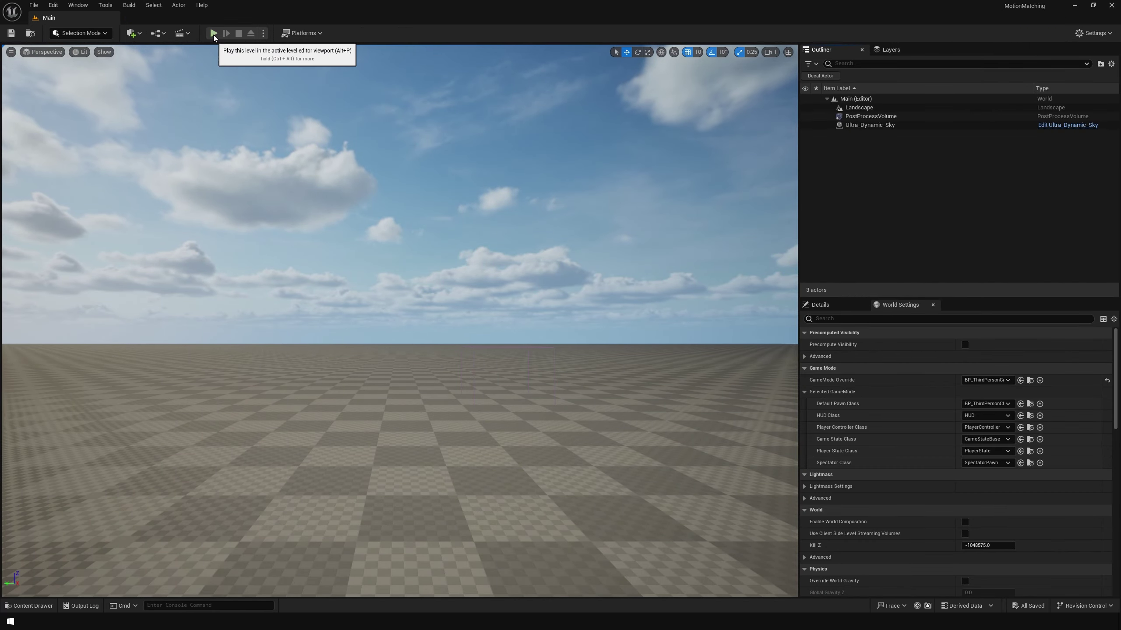
- Try to play the level, then open FootstepEffectTagModifier and inspect the node behind its first compiler error
{"action": "left_click", "coordinate": [214, 35]}
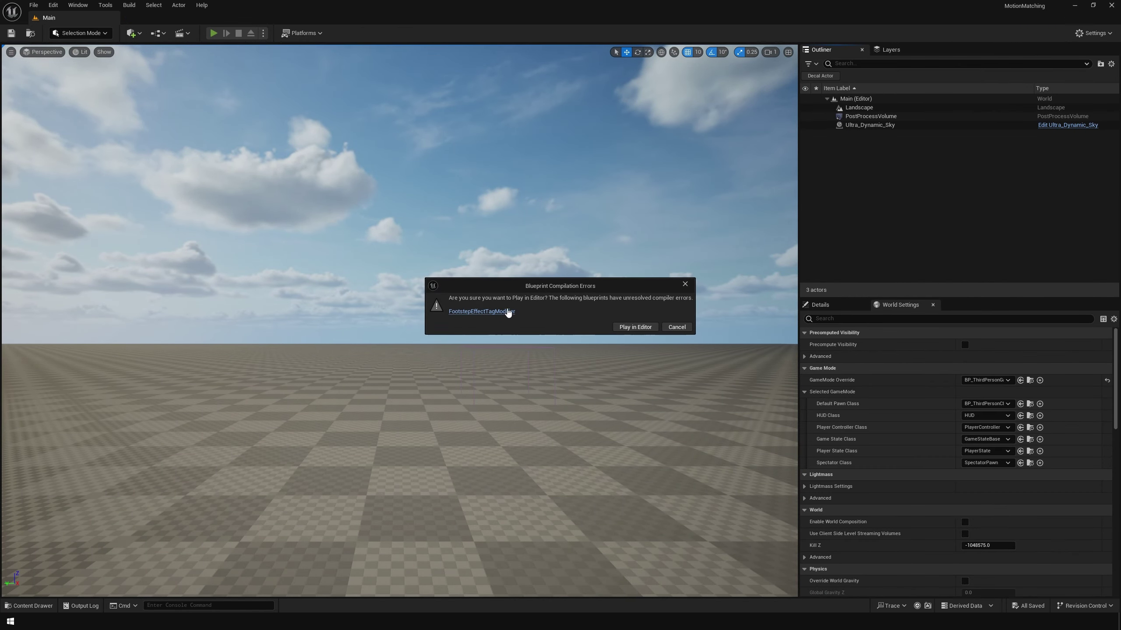
{"action": "left_click", "coordinate": [483, 313]}
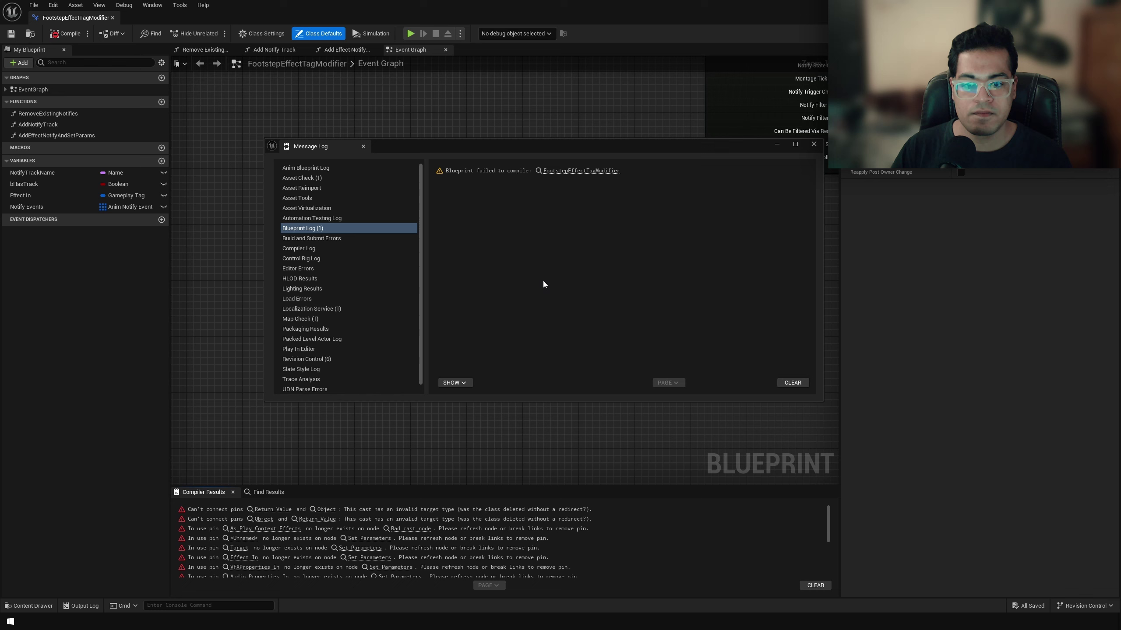
{"action": "left_click", "coordinate": [272, 509]}
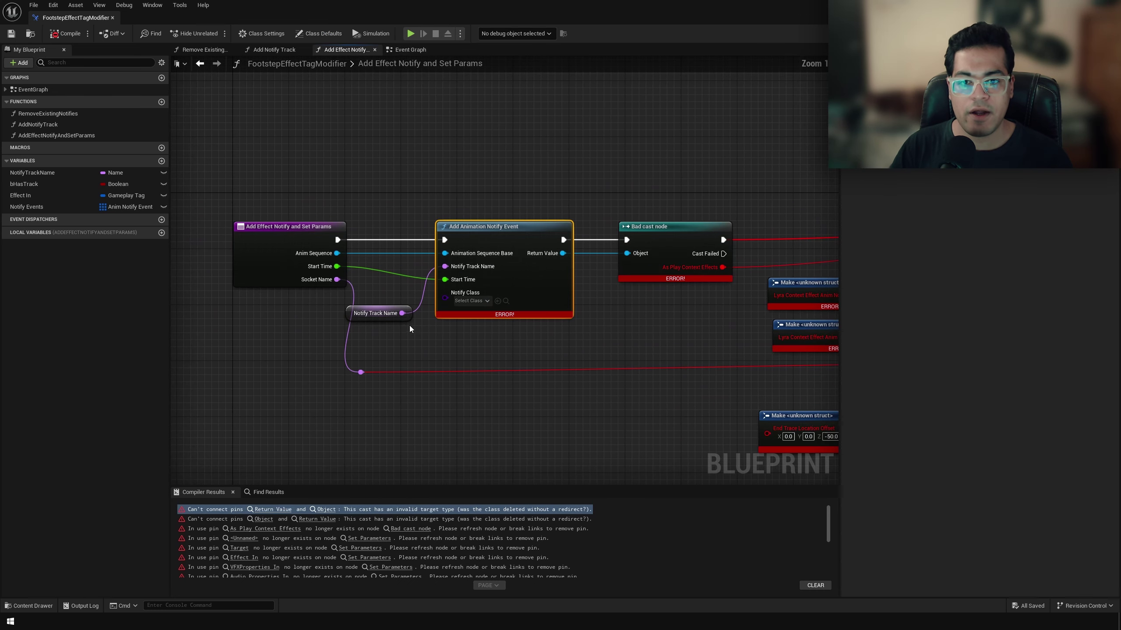
{"action": "left_click", "coordinate": [375, 240], "text": "alt"}
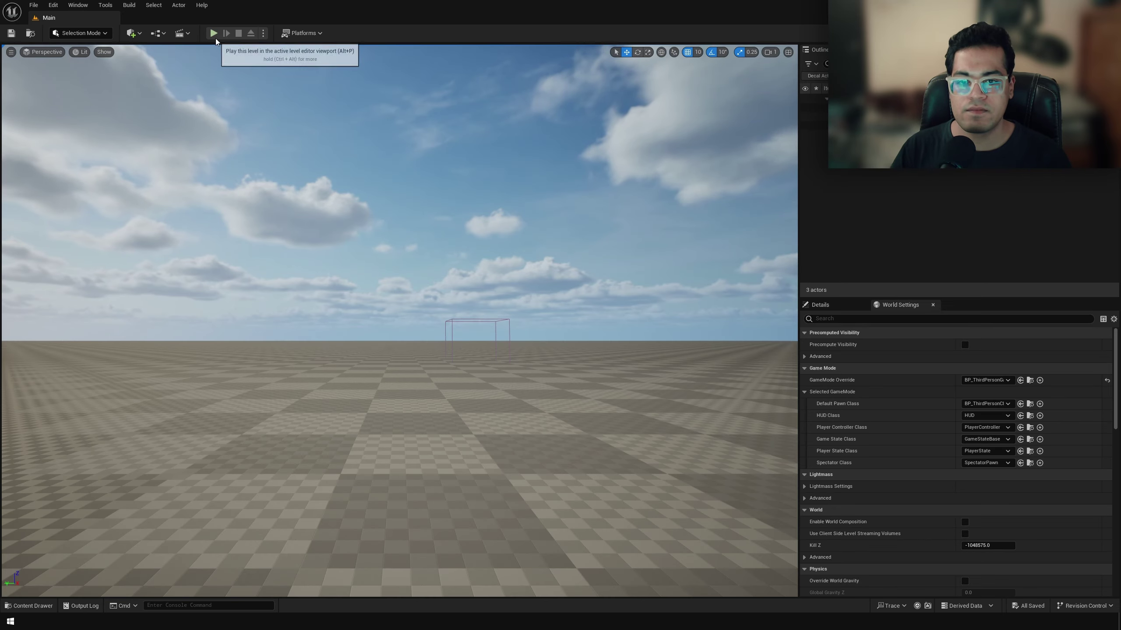
- Play the level and run the character forward, backward and sideways with quick direction changes to test the motion matching
{"action": "left_click", "coordinate": [215, 39]}
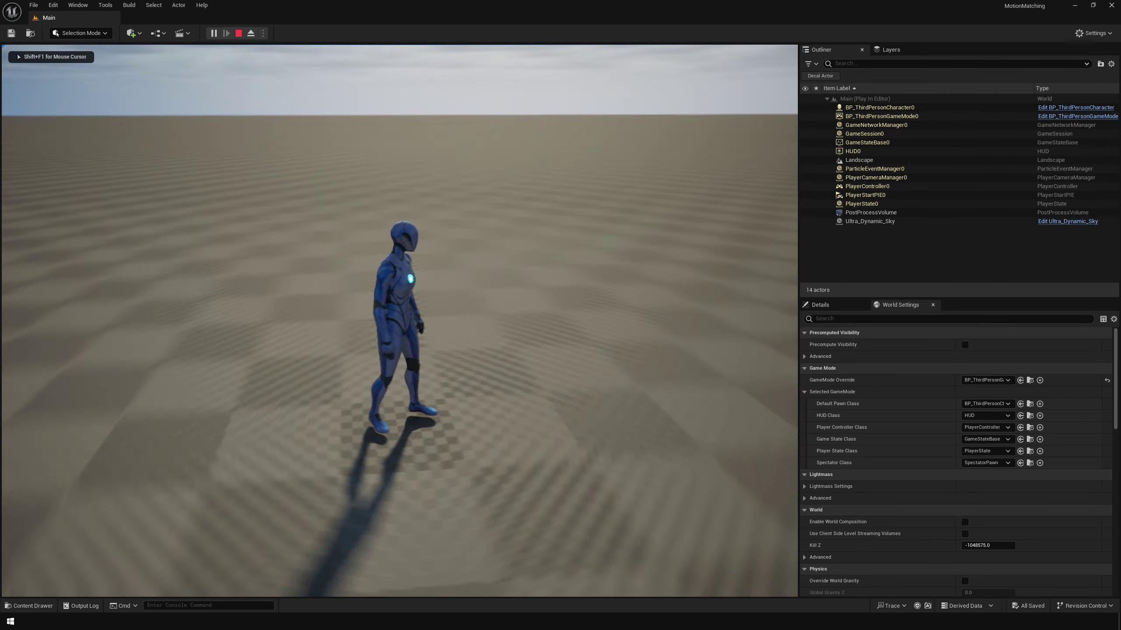
{"action": "key", "text": "w"}
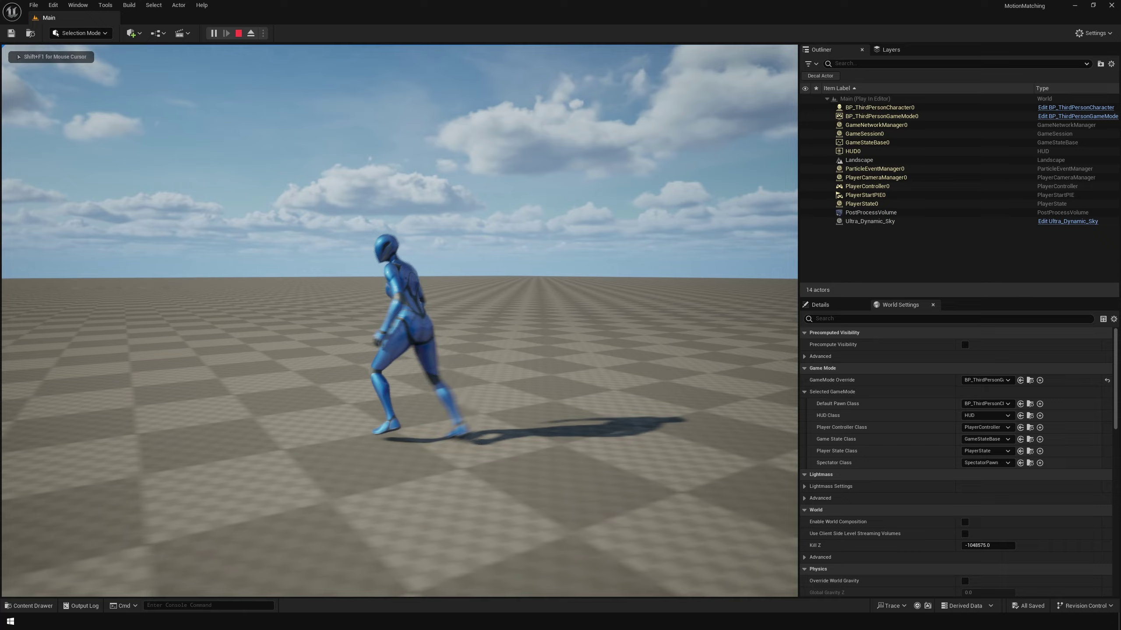
{"action": "key", "text": "w"}
{"action": "key", "text": "d"}
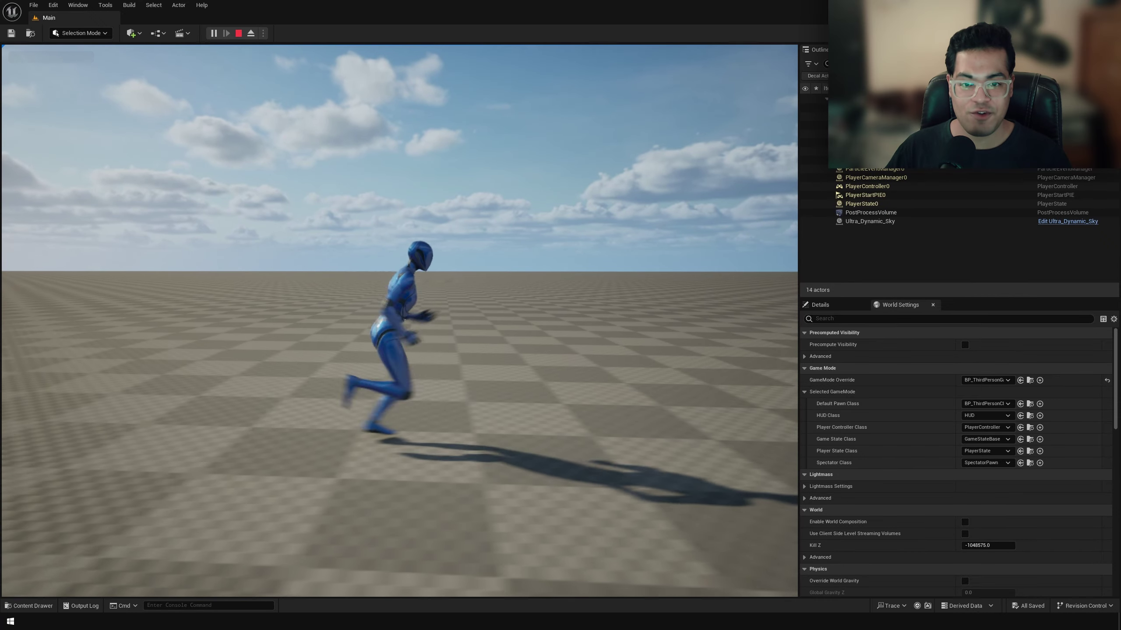
{"action": "key", "text": "a"}
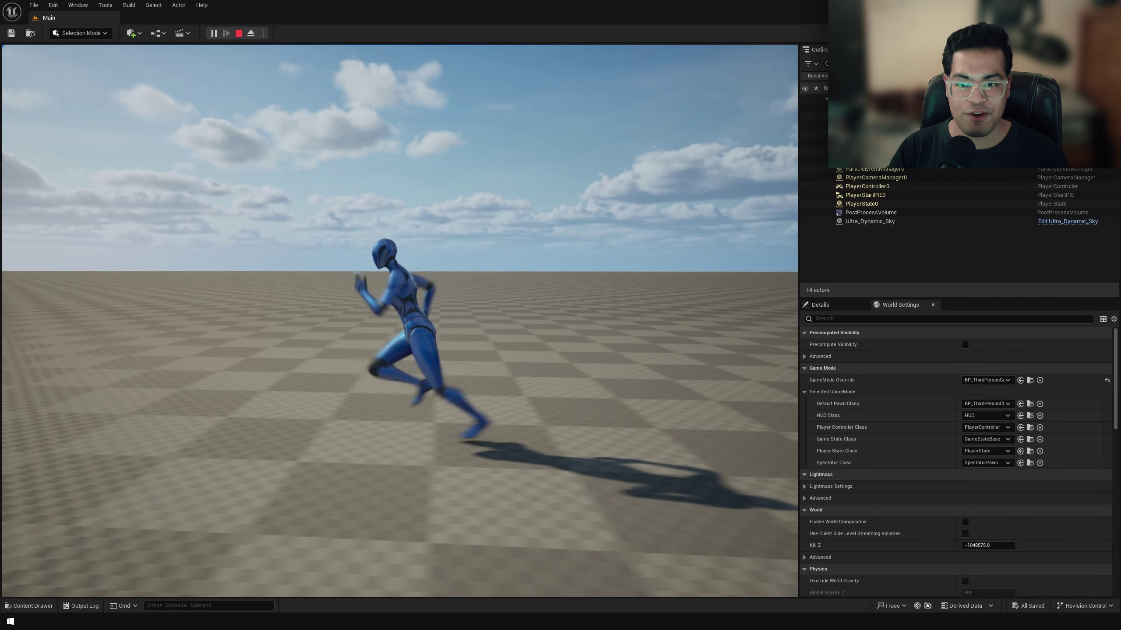
{"action": "key", "text": "d"}
{"action": "key", "text": "a"}
{"action": "key", "text": "s"}
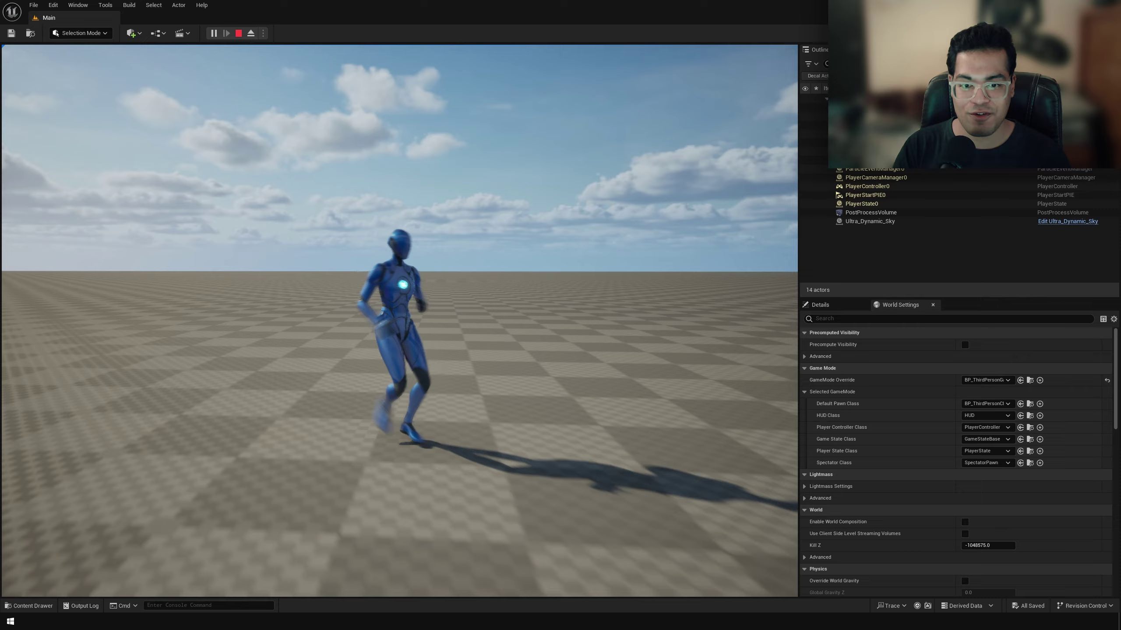
{"action": "key", "text": "d"}
{"action": "key", "text": "s"}
{"action": "key", "text": "d"}
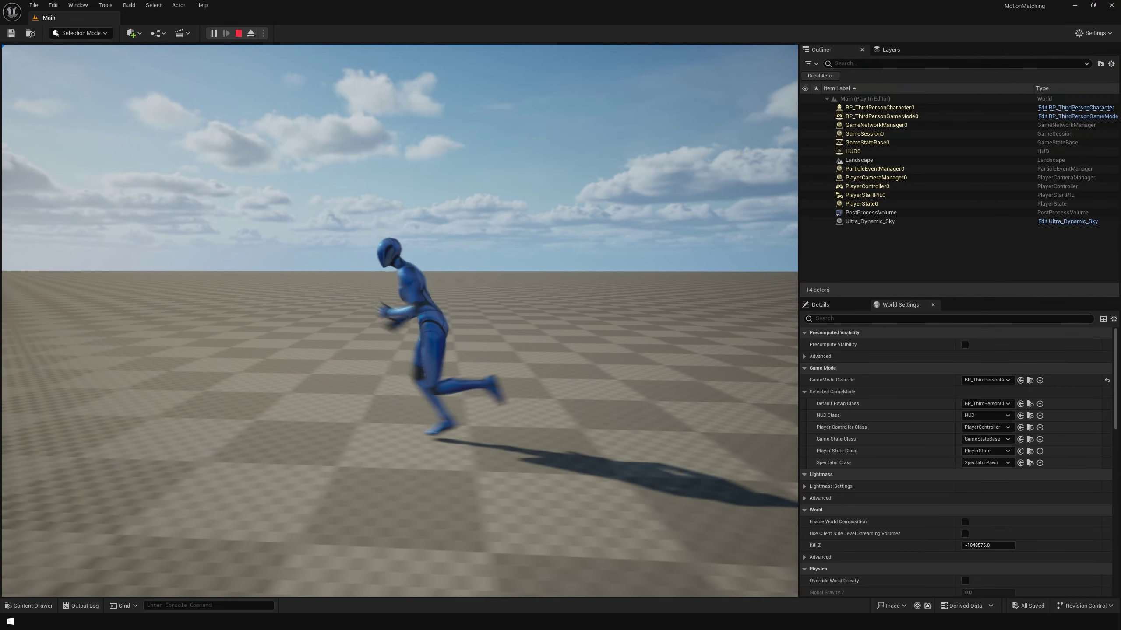
{"action": "key", "text": "a"}
{"action": "key", "text": "d"}
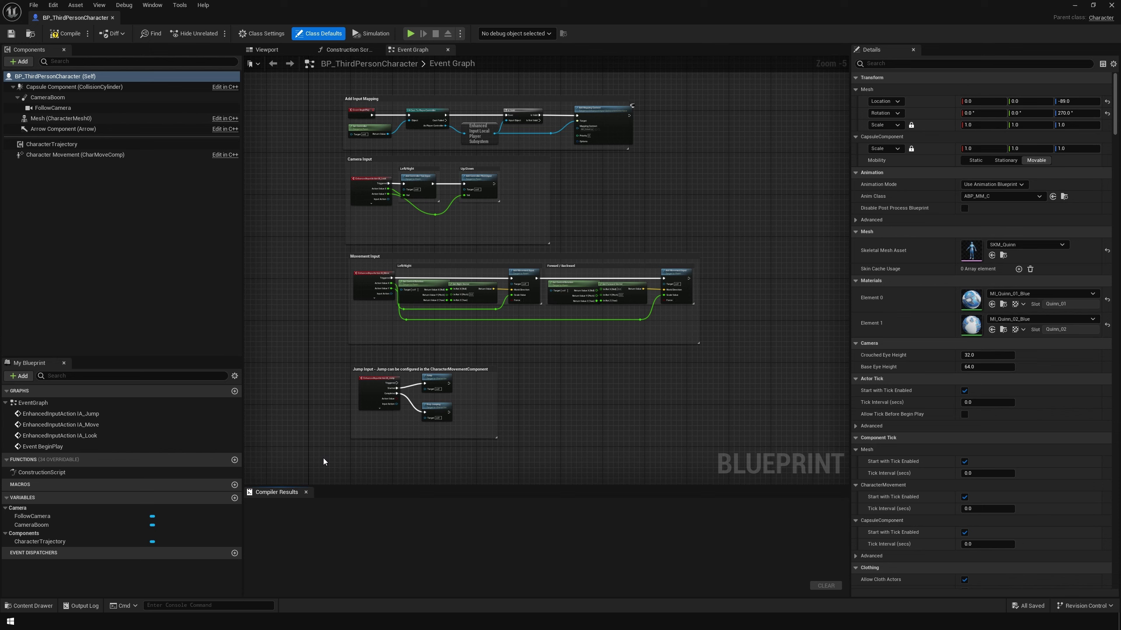
- Enable Use Controller Desired Rotation on the Character Movement component of BP_ThirdPersonCharacter
{"action": "left_click", "coordinate": [149, 156]}
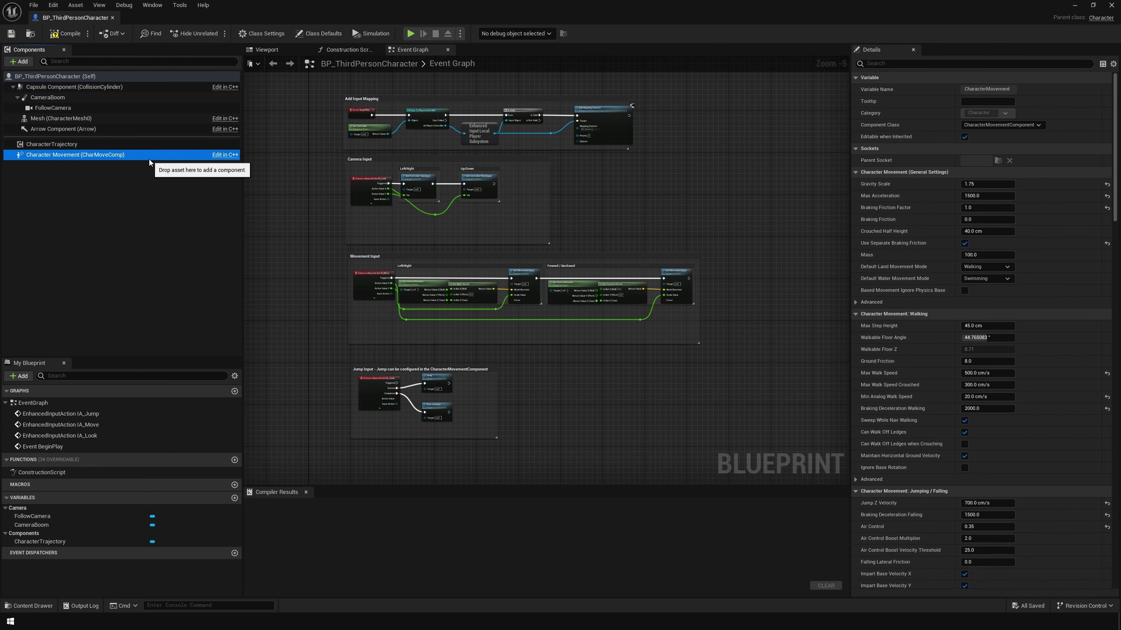
{"action": "left_click", "coordinate": [946, 65]}
{"action": "type", "text": "use des"}
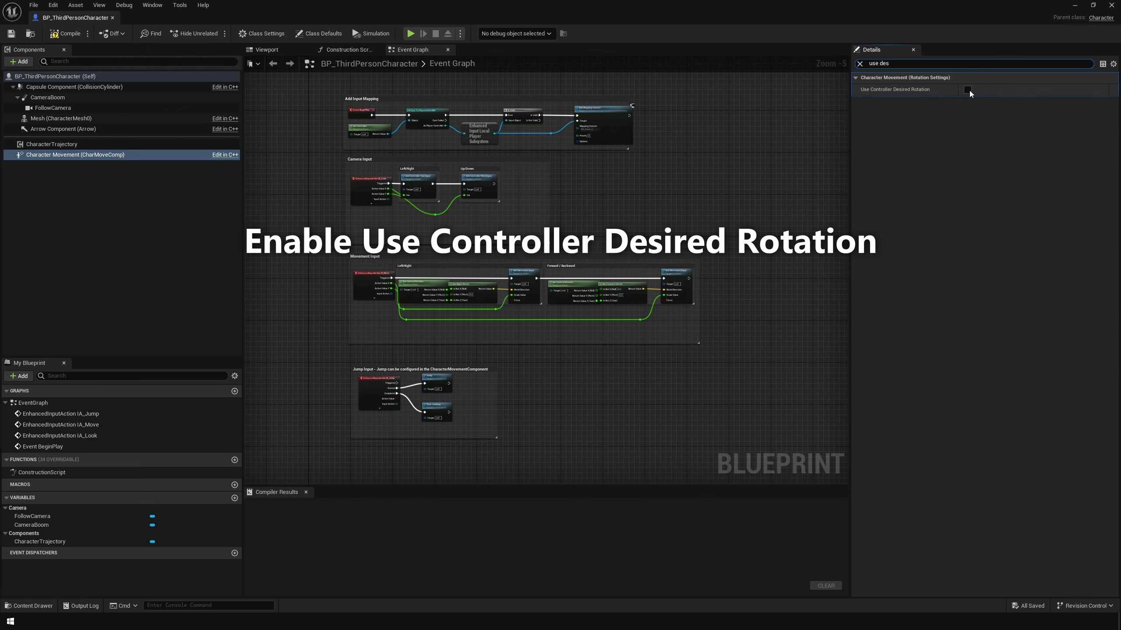
{"action": "left_click", "coordinate": [967, 90]}
- Disable Orient Rotation to Movement on the Character Movement component and compile the blueprint
{"action": "triple_click", "coordinate": [938, 65]}
{"action": "key", "text": "BackSpace"}
{"action": "type", "text": "Orient"}
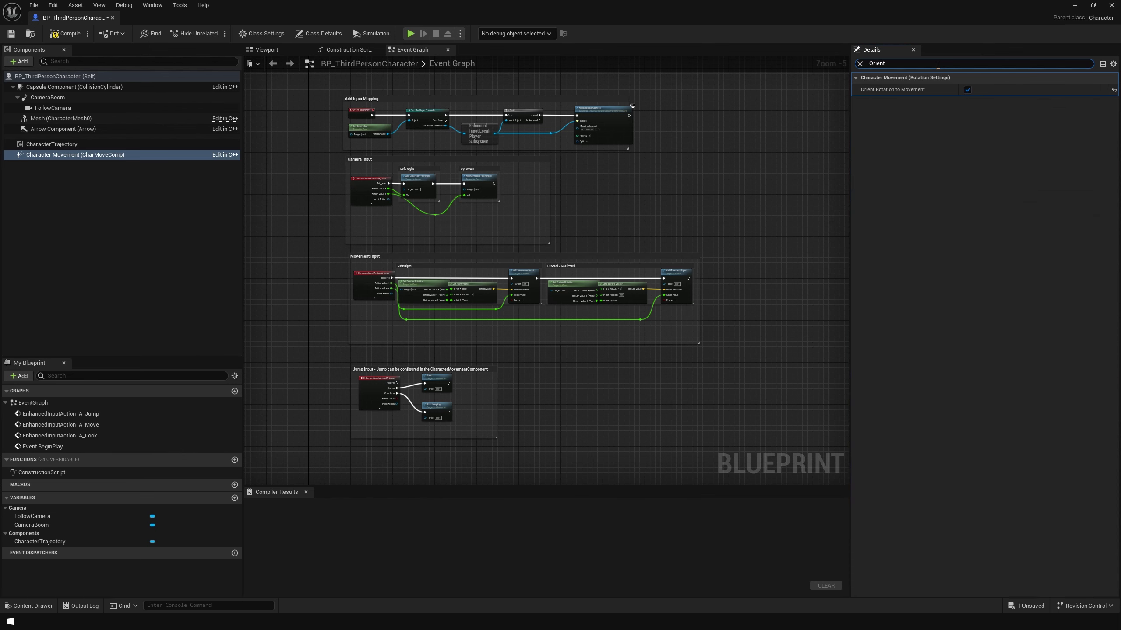
{"action": "left_click", "coordinate": [966, 90]}
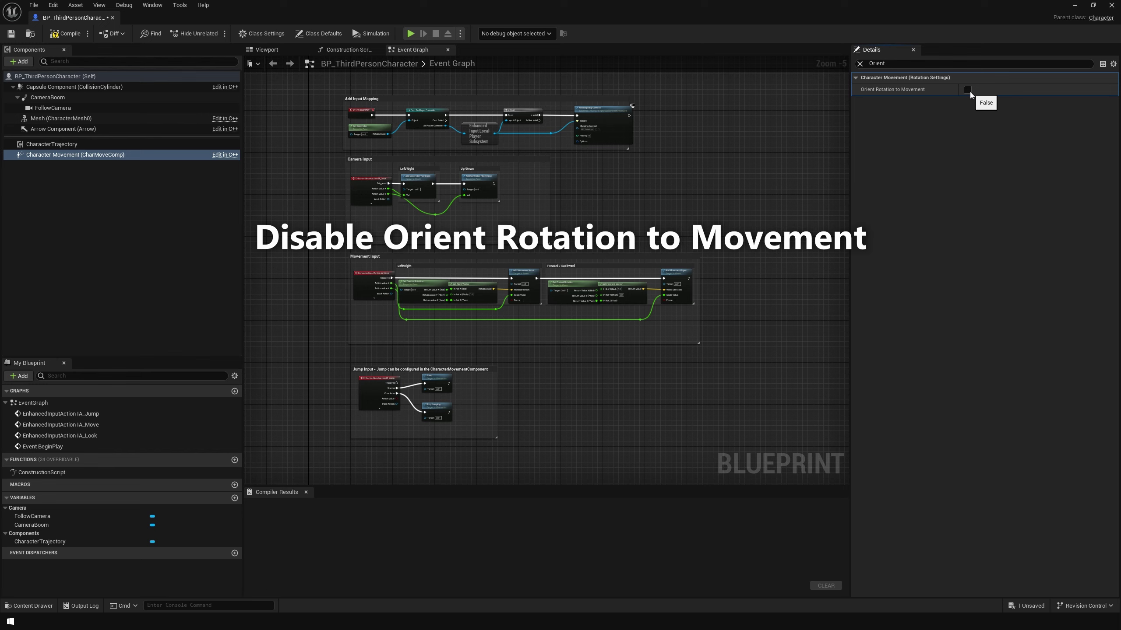
{"action": "left_click", "coordinate": [64, 34]}
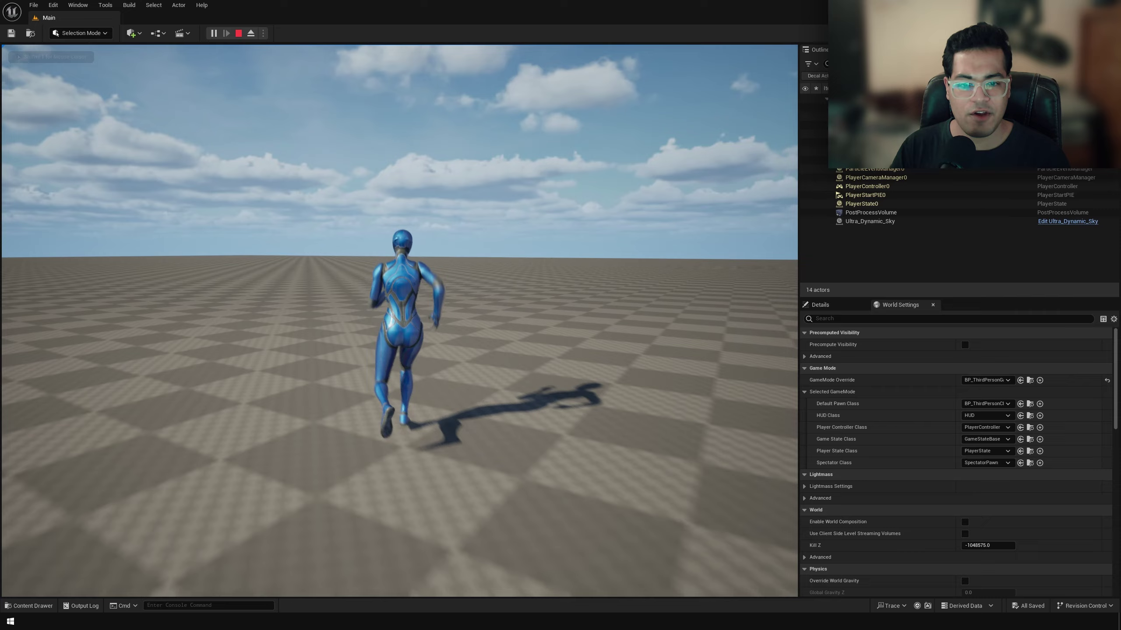
- Run the character sideways and forward in the playing level to test the new rotation settings
{"action": "key", "text": "d"}
{"action": "key", "text": "d"}
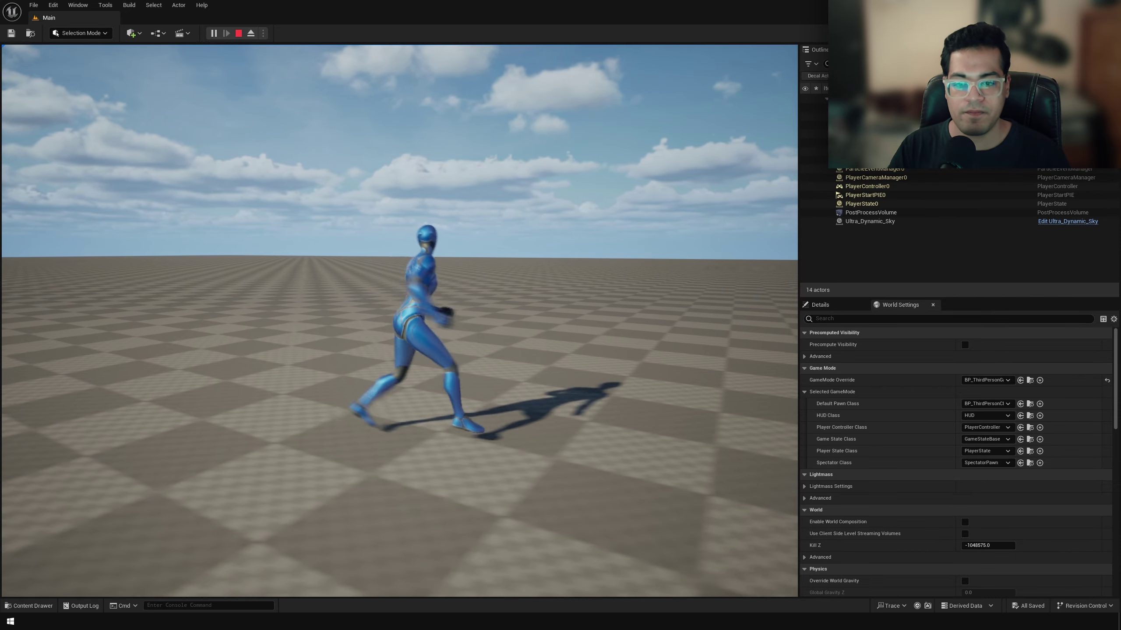
{"action": "key", "text": "w"}
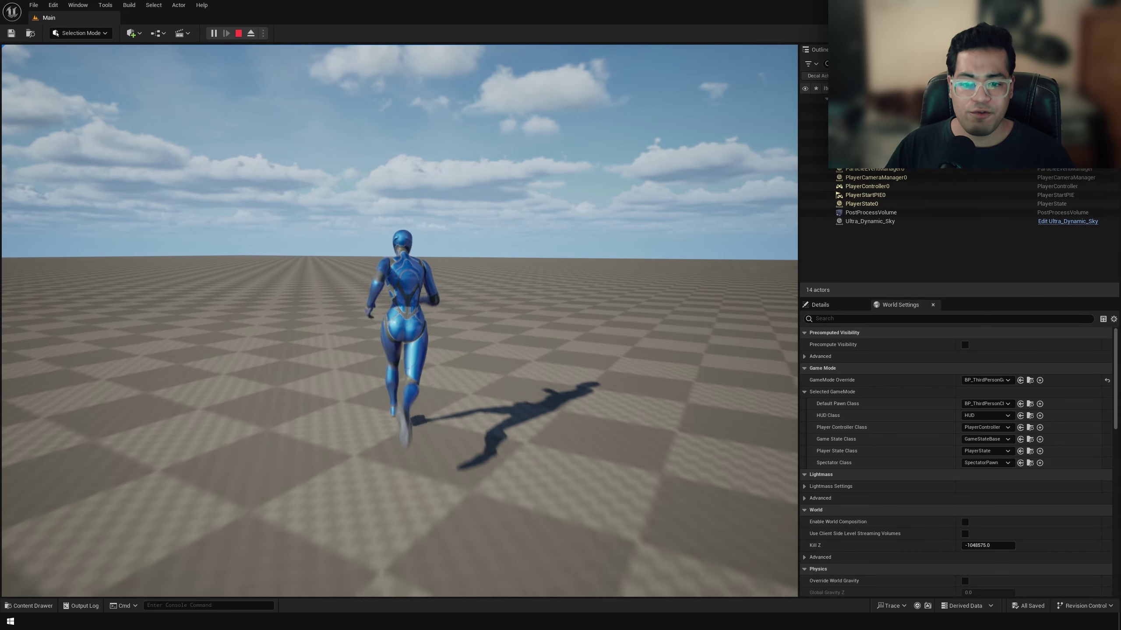
- Turn on the trajectory debug drawing from the console and run the character in changing directions to examine its predicted and past path
{"action": "key", "text": "shift+F1"}
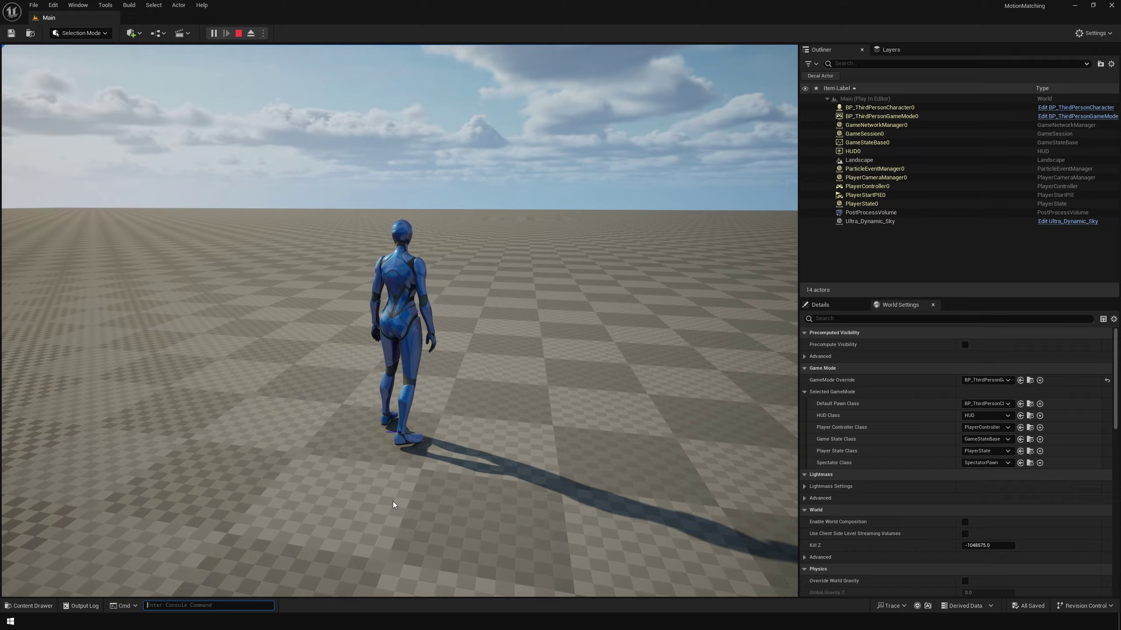
{"action": "key", "text": "w"}
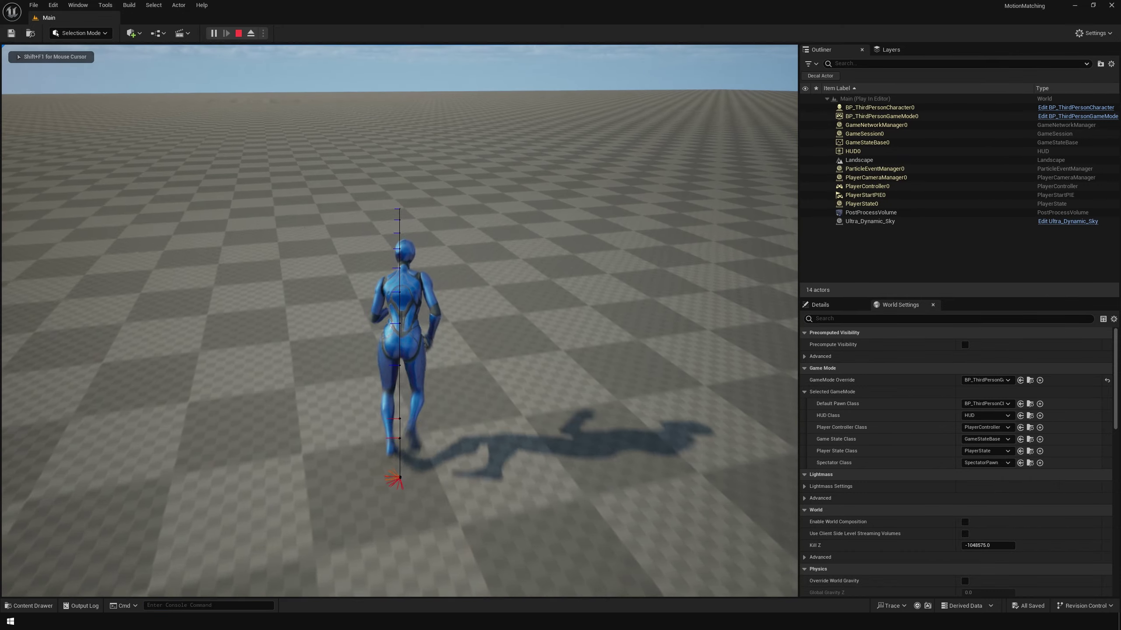
{"action": "key", "text": "a"}
{"action": "key", "text": "w"}
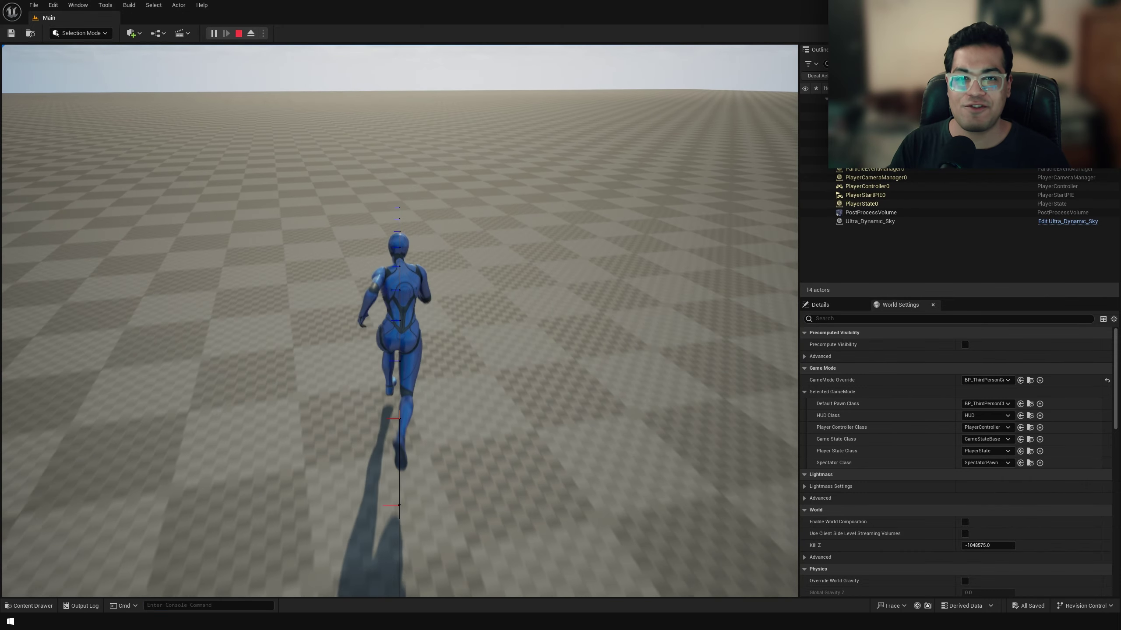
{"action": "key", "text": "w"}
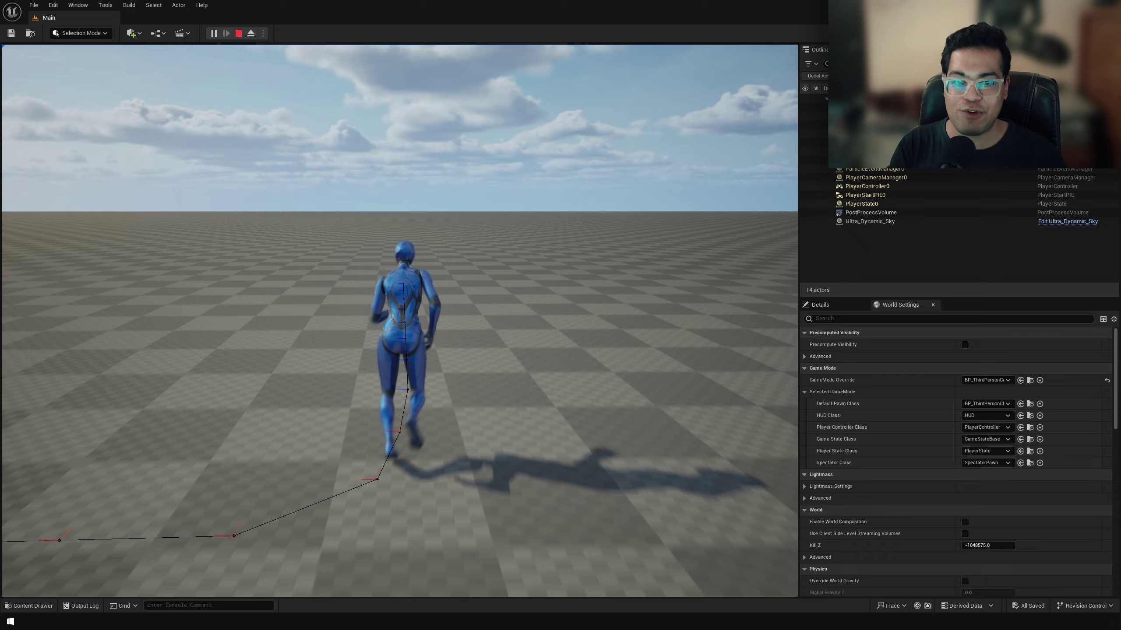
{"action": "key", "text": "d"}
{"action": "key", "text": "a"}
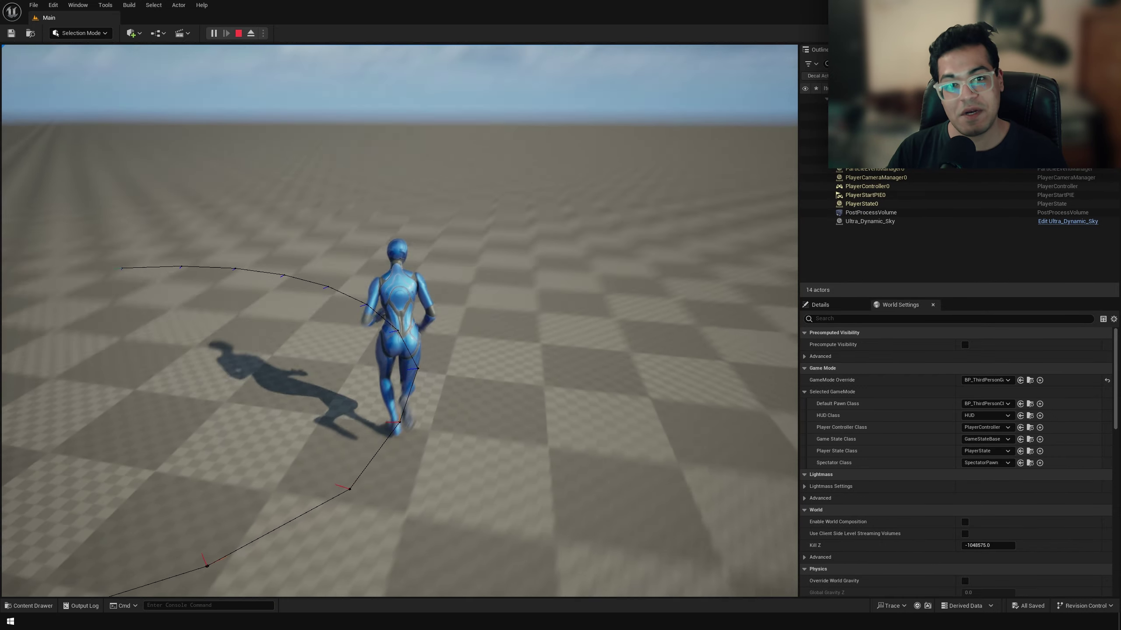
{"action": "key", "text": "w"}
{"action": "key", "text": "d"}
{"action": "key", "text": "a"}
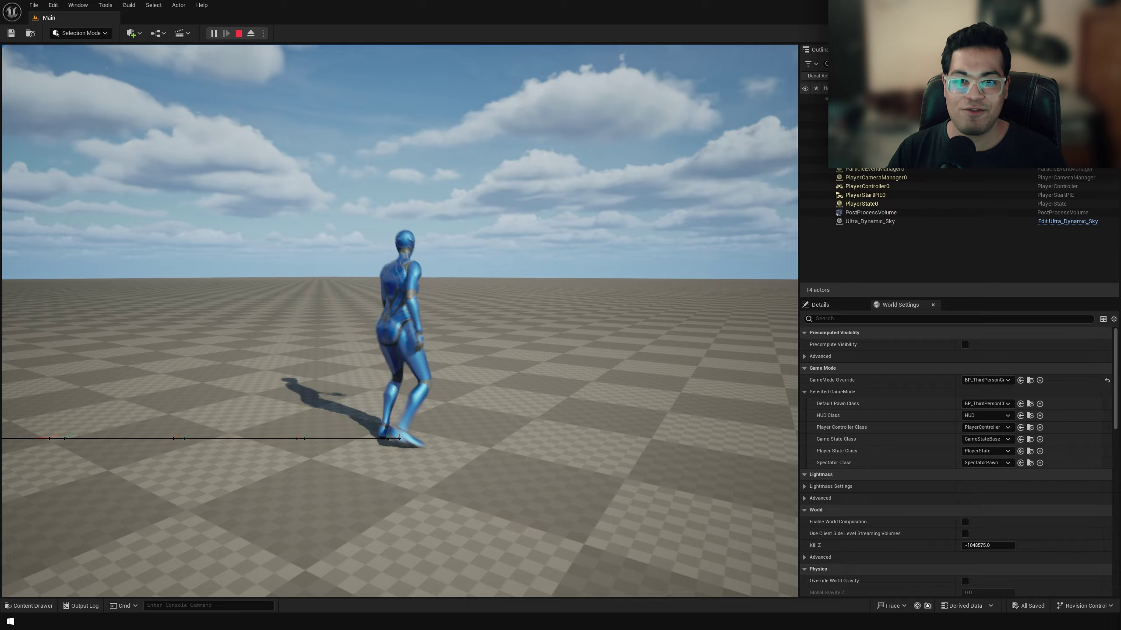
{"action": "key", "text": "d"}
{"action": "key", "text": "a"}
{"action": "key", "text": "s"}
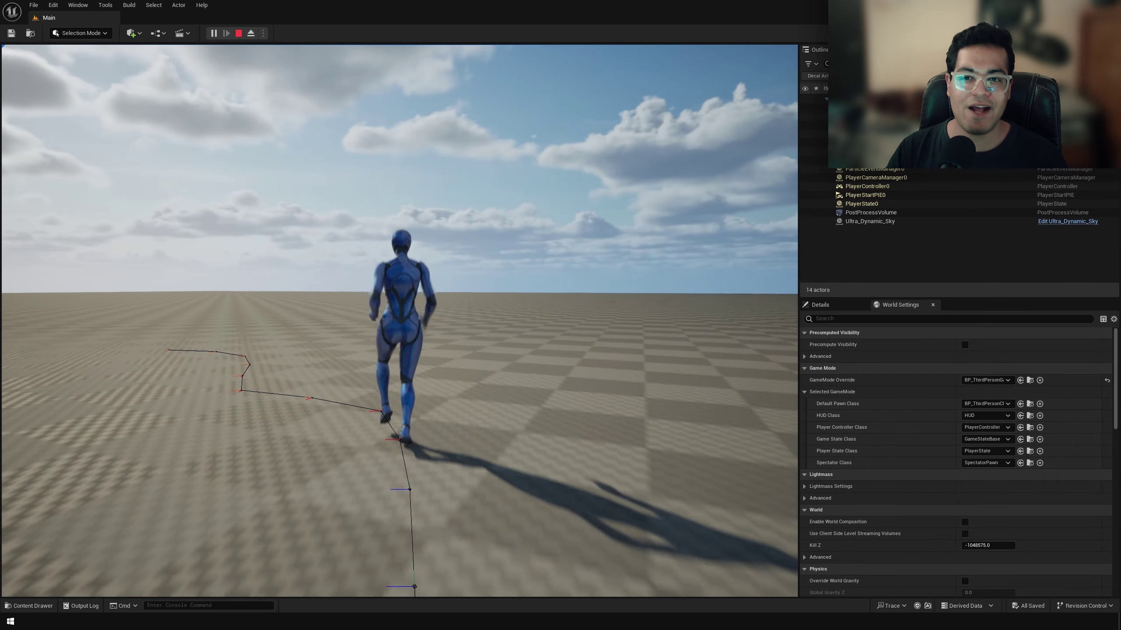
{"action": "key", "text": "d"}
{"action": "key", "text": "a"}
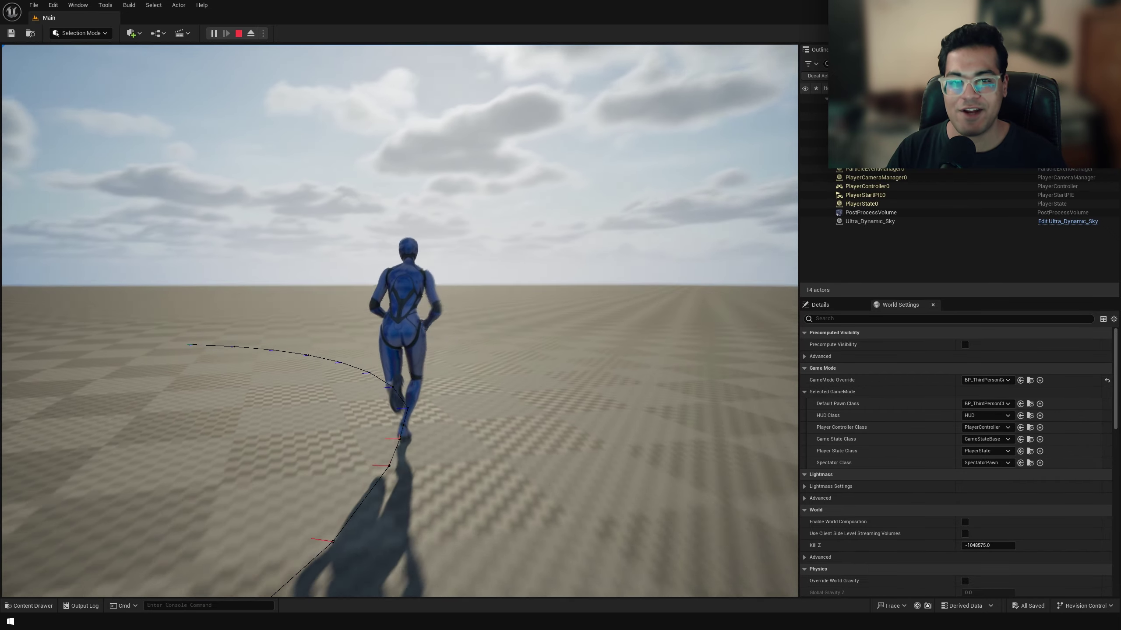